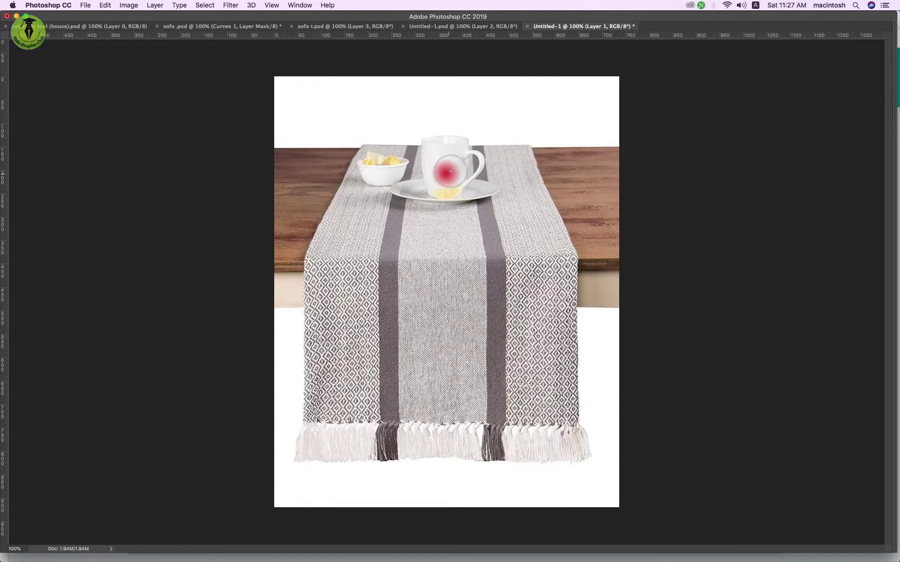
- Use Select Subject to auto-select the table runner, cup, saucer and lemon bowl
key("Tab")
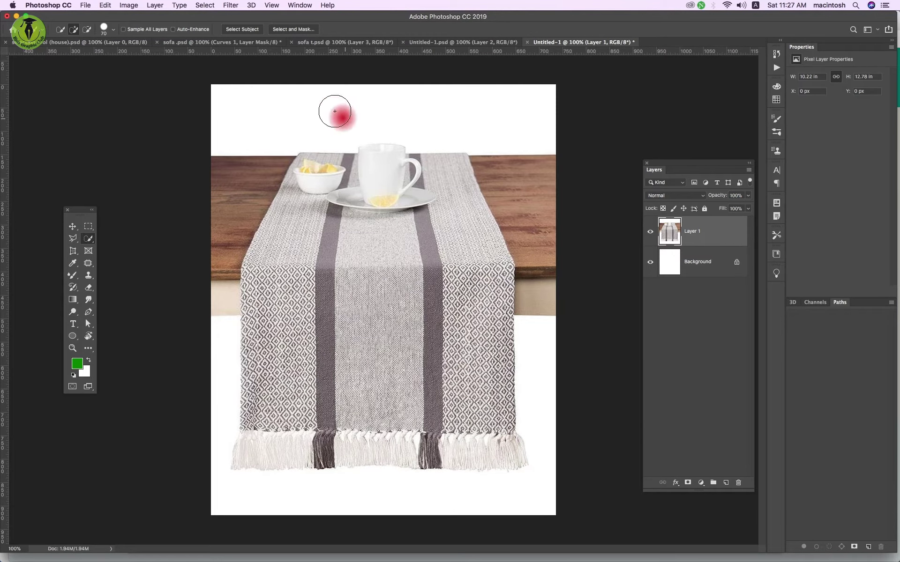
left_click(238, 30)
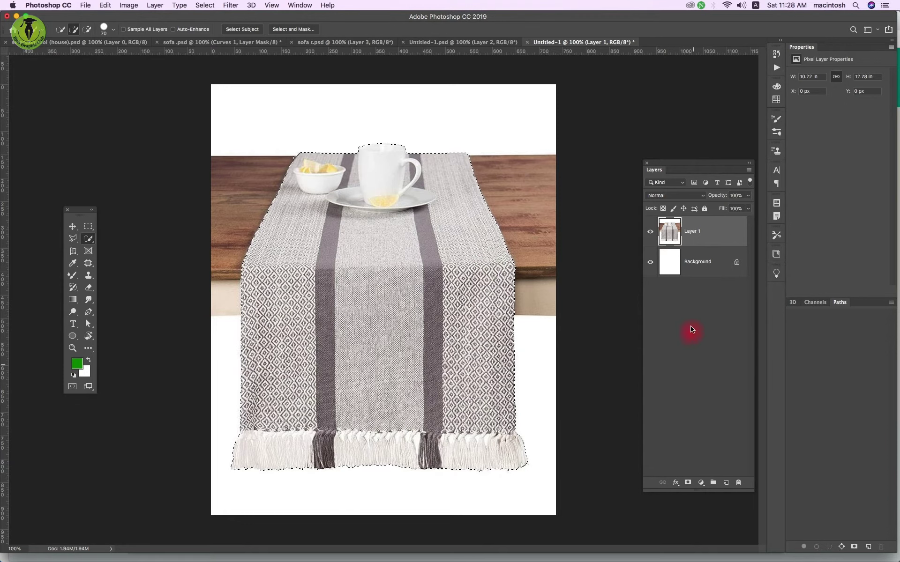
- Copy the selected runner onto a new Layer 2 and hide the original wooden-table layer
key("ctrl+j")
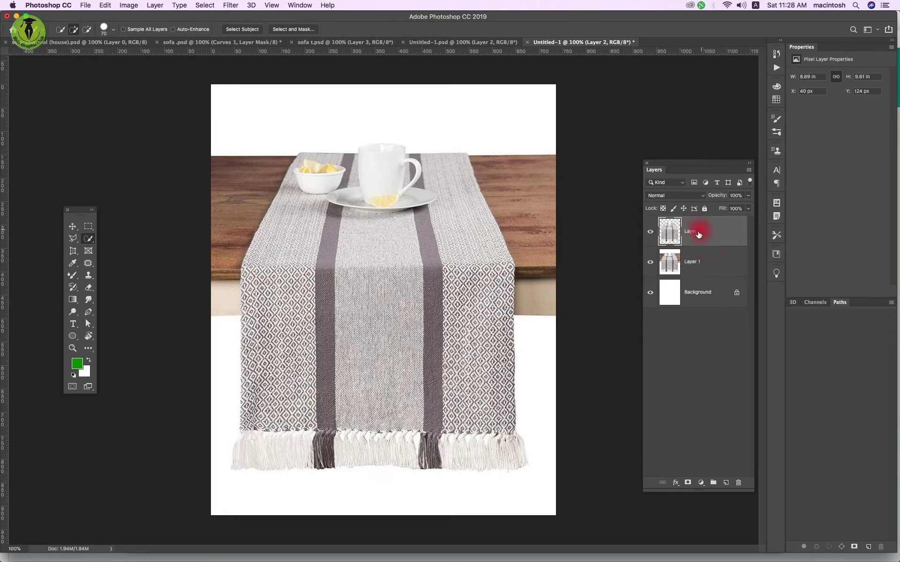
left_click(651, 265)
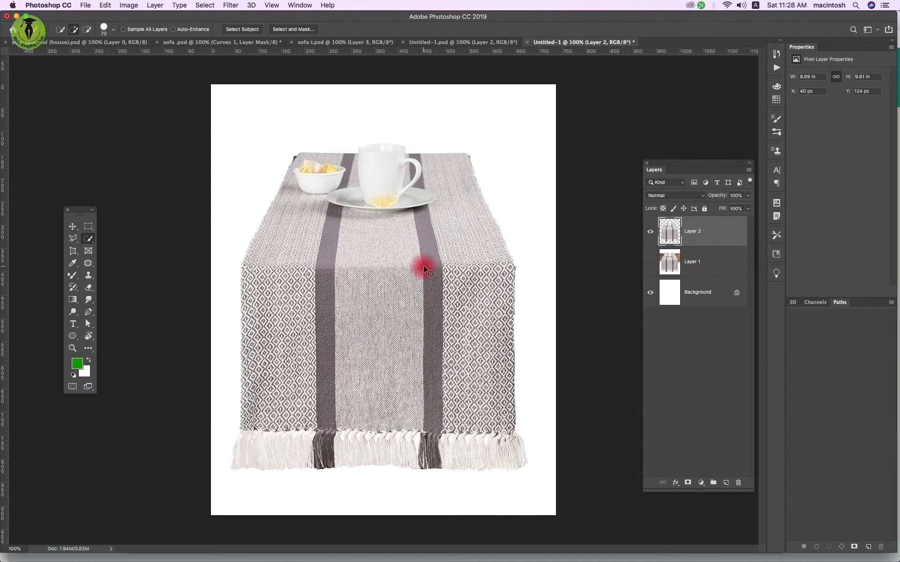
key("ctrl+plus")
left_click_drag(322, 177, 358, 313)
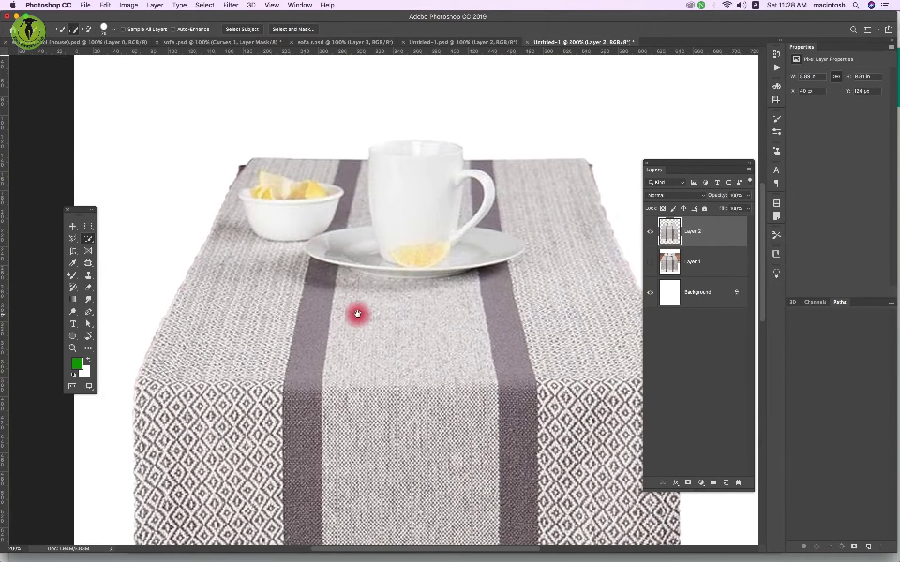
- Start a Polygonal Lasso outline along the runner's top edge, from its top-left to top-right corner
key("l")
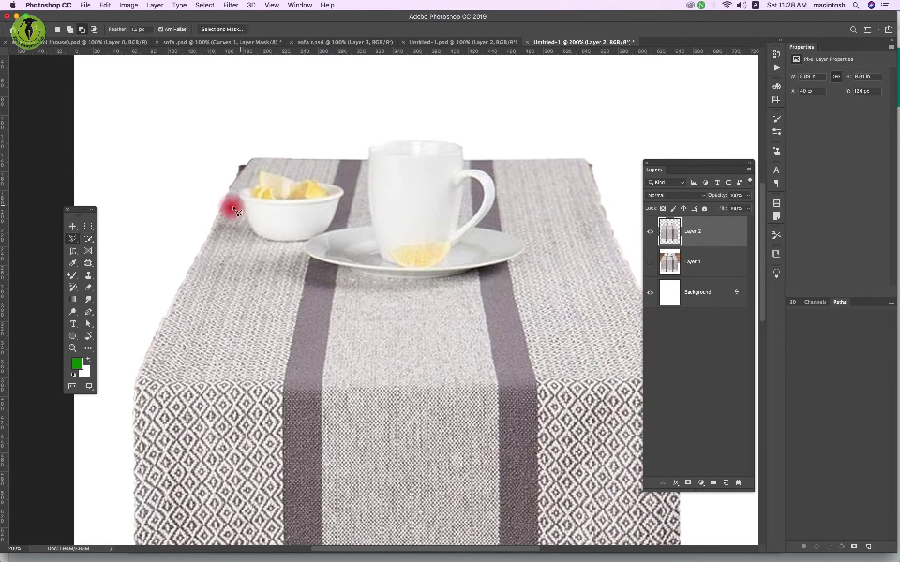
left_click(228, 192)
left_click(253, 155)
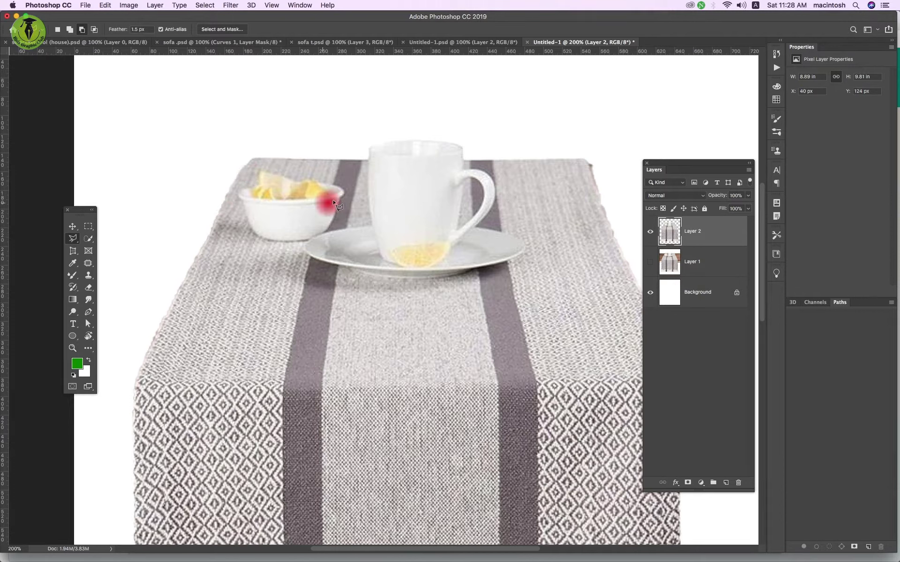
left_click(588, 159)
- Continue the lasso outline down the runner's right edge and close it into a selection
key("Tab")
scroll(539, 211, "down", 3)
left_click(695, 281)
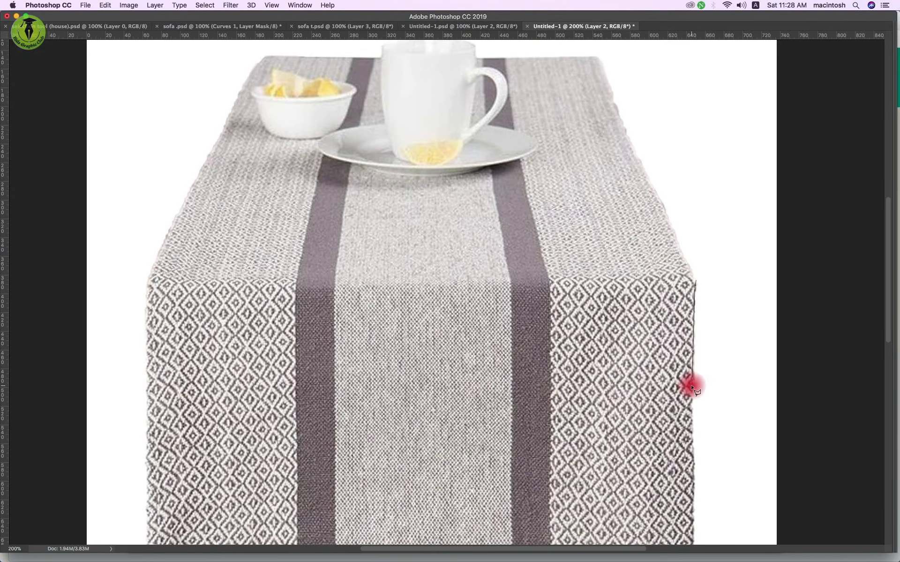
left_click(692, 381)
left_click(703, 401)
scroll(726, 420, "down", 5)
scroll(653, 305, "down", 5)
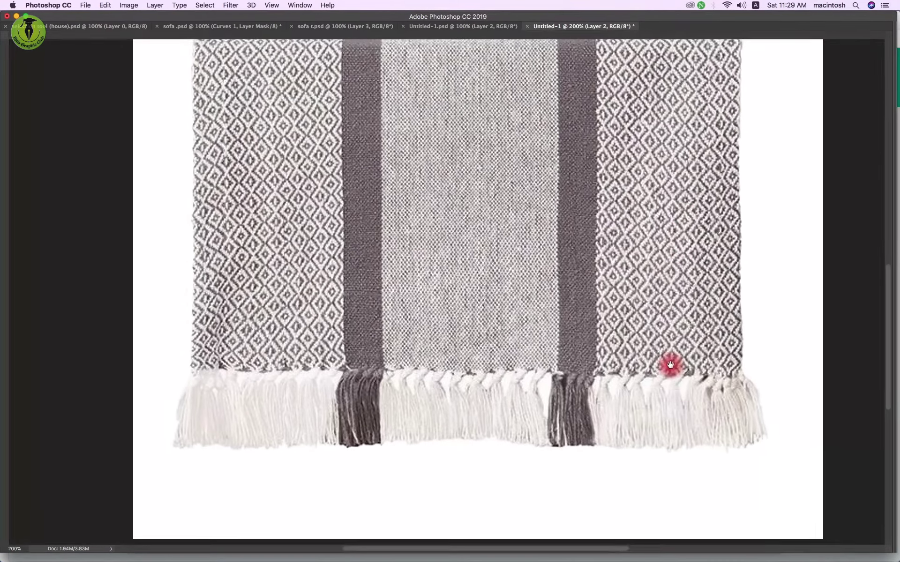
scroll(669, 367, "up", 3)
scroll(635, 365, "up", 4)
scroll(623, 317, "up", 1)
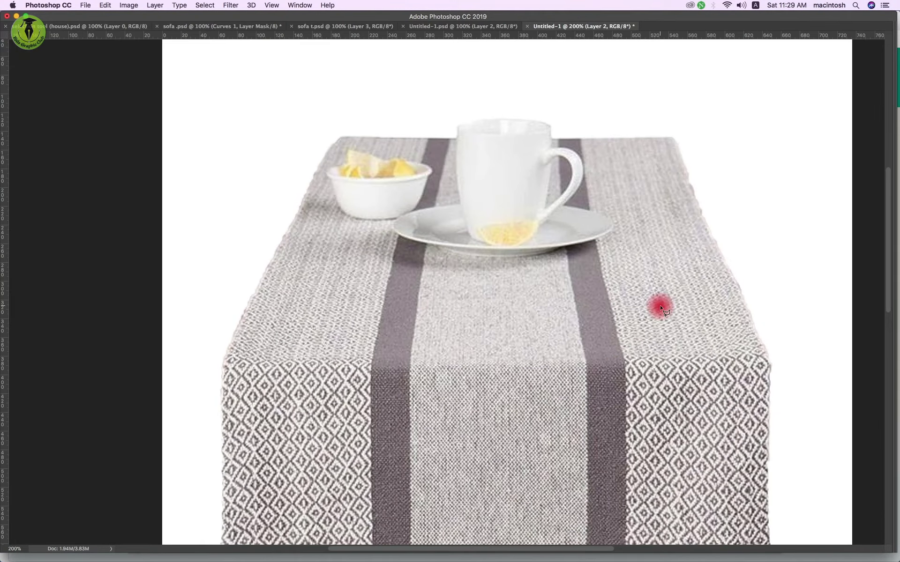
key("Tab")
double_click(628, 365)
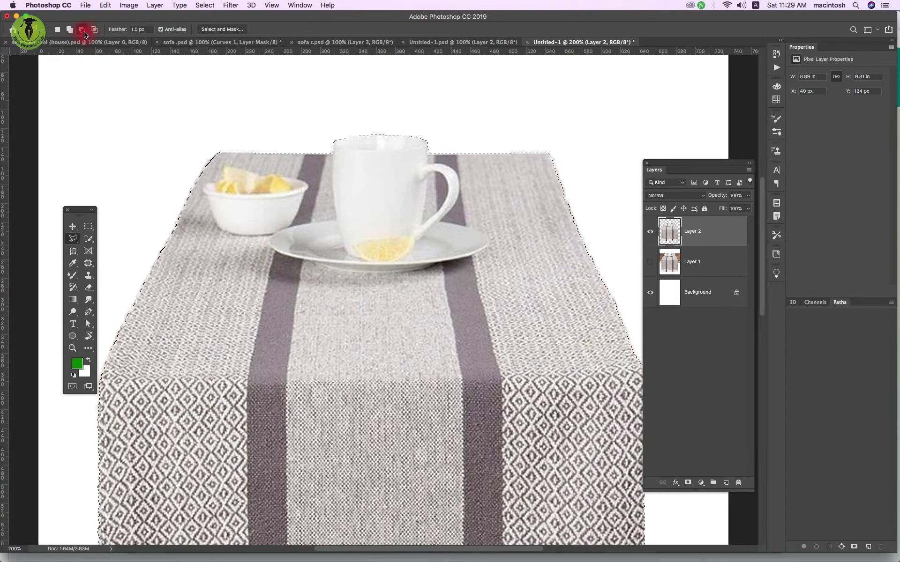
- Set the lasso to Subtract mode and save the runner selection as a new channel
left_click(341, 211)
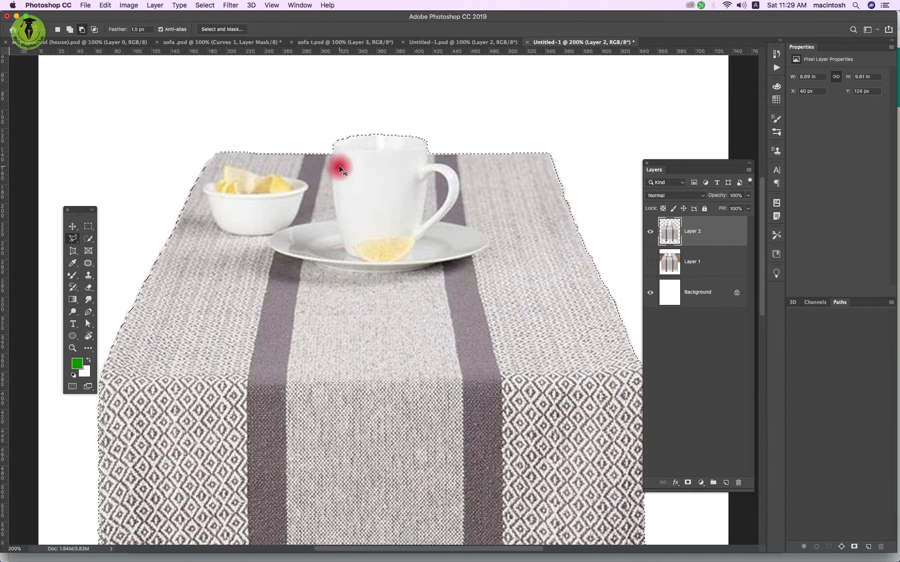
key("super+plus")
key("super+plus")
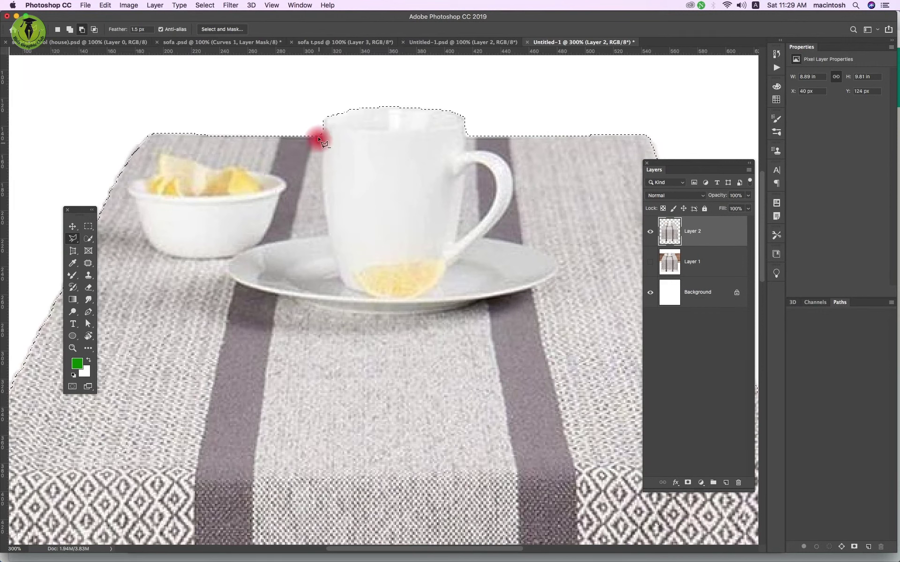
left_click(204, 6)
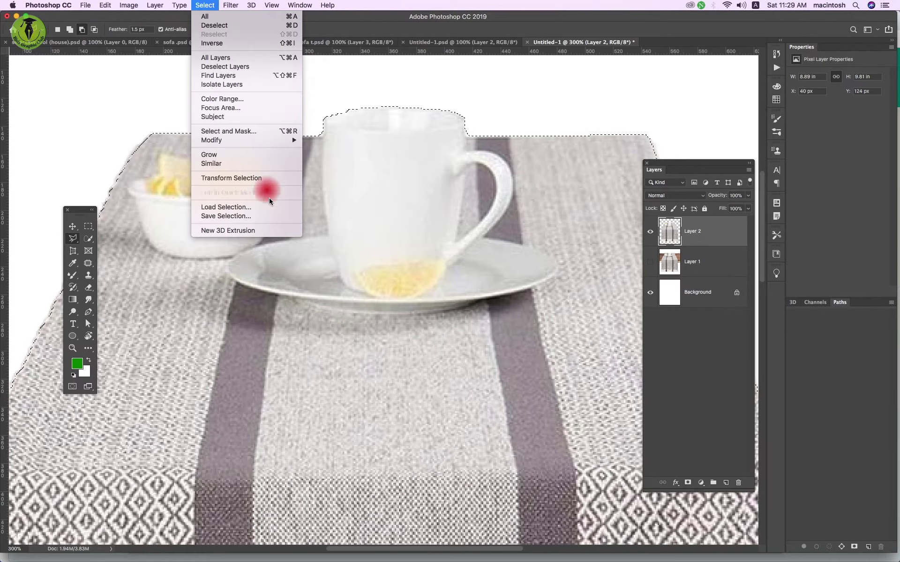
left_click(265, 217)
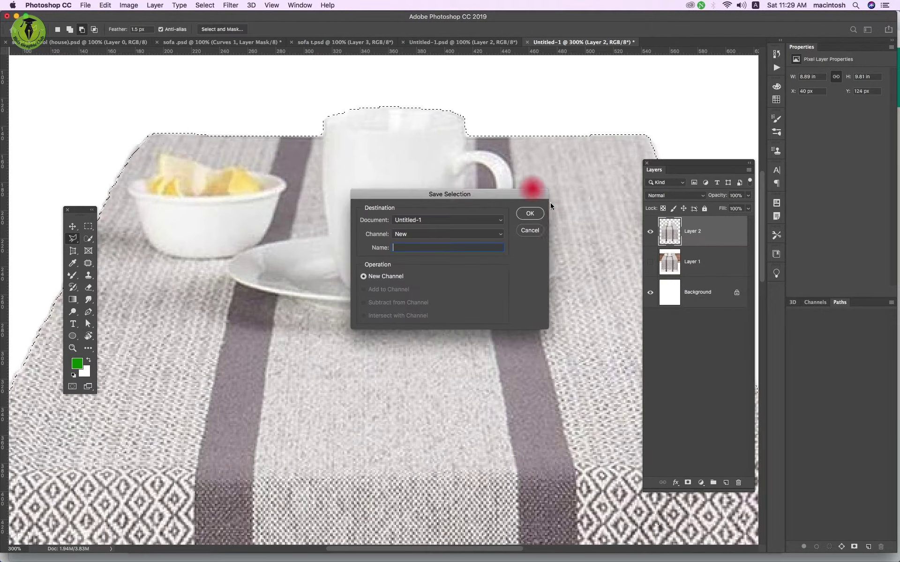
left_click(541, 218)
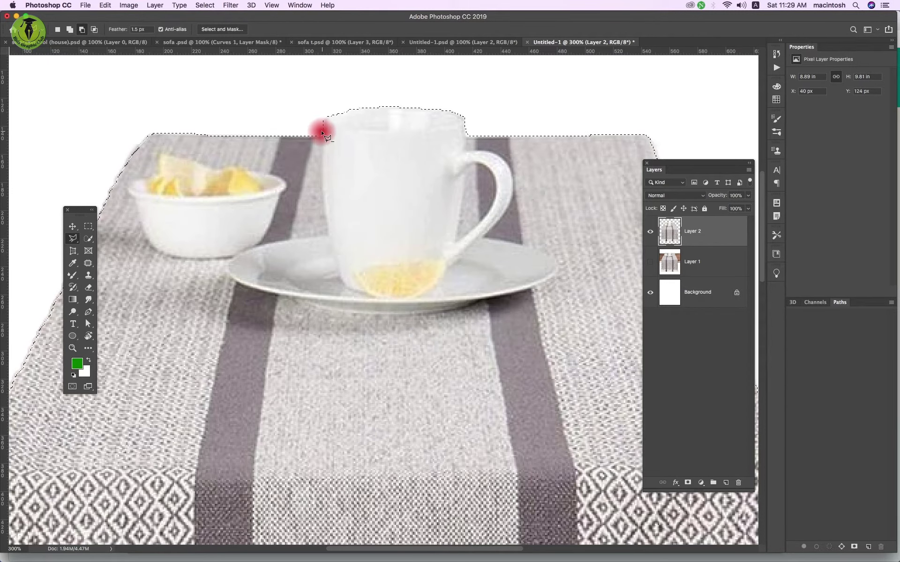
- Deselect, then start a Pen path from the cup's top-left around the saucer's left and bottom rim
key("super+d")
key("p")
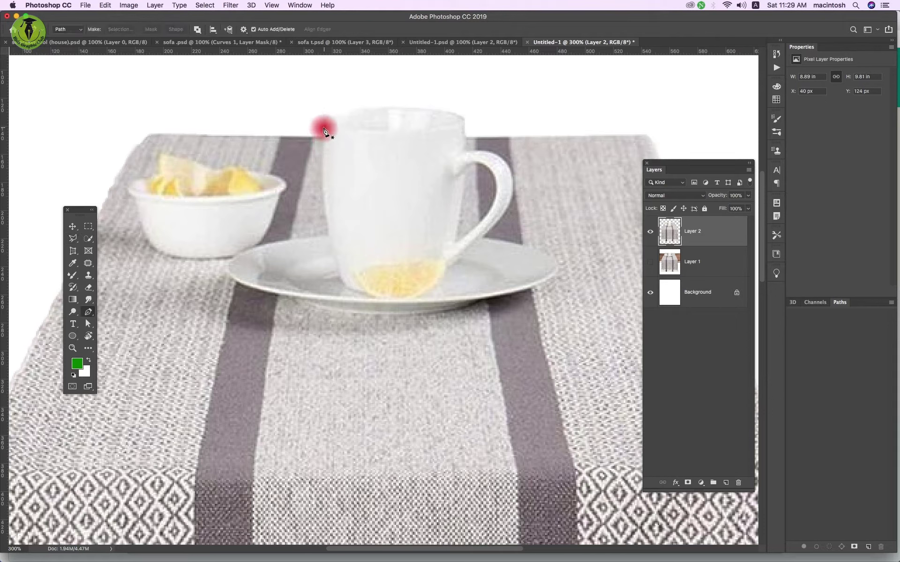
left_click(325, 122)
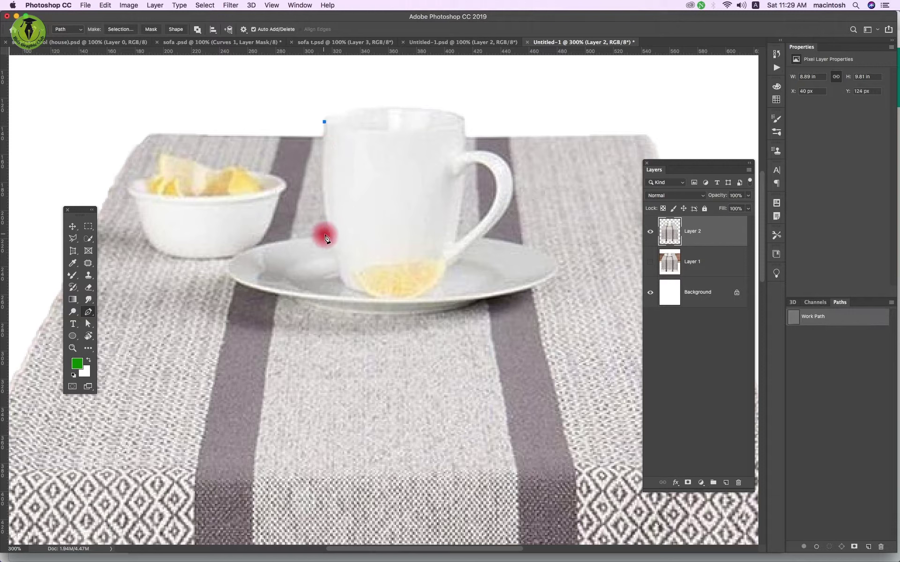
mouse_move(243, 251)
left_mouse_down()
mouse_move(233, 261)
mouse_move(277, 307)
left_mouse_up()
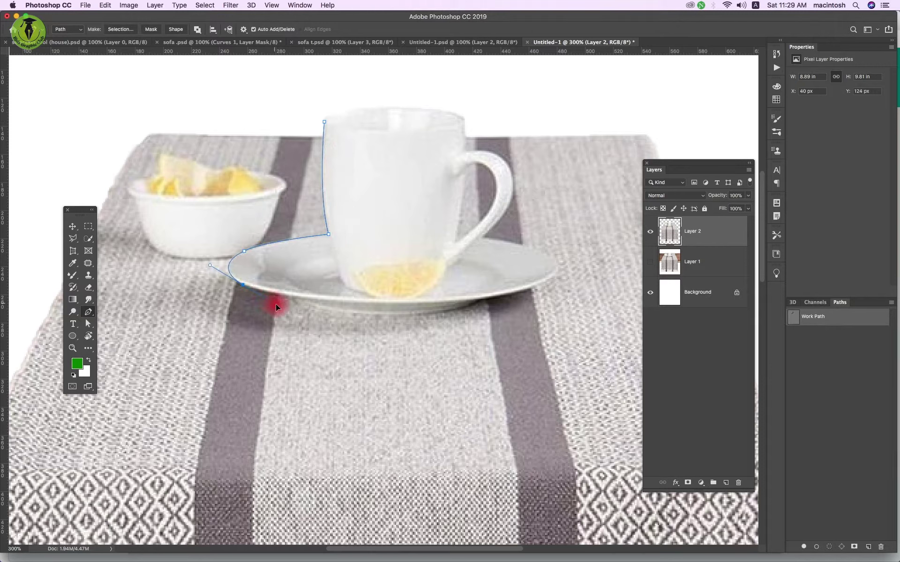
left_click(307, 305)
left_click_drag(393, 316, 454, 318)
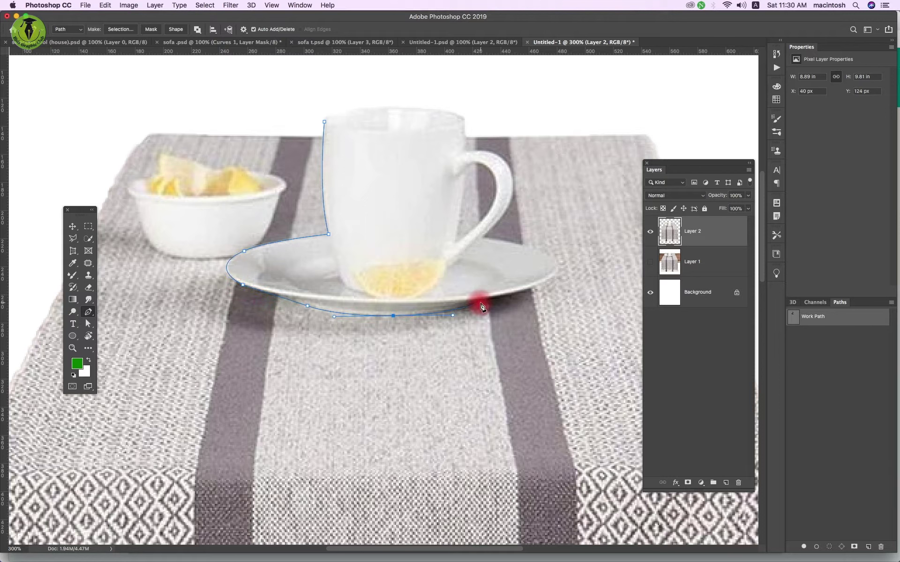
left_click(393, 316)
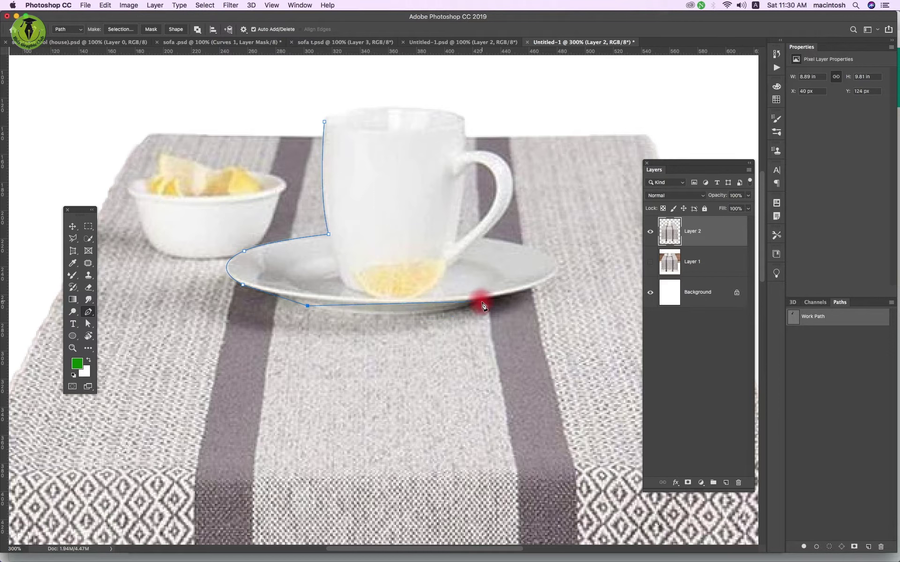
- Continue the path around the saucer's right side, mug handle and top rim, then load it as a selection
left_click_drag(483, 306, 564, 276)
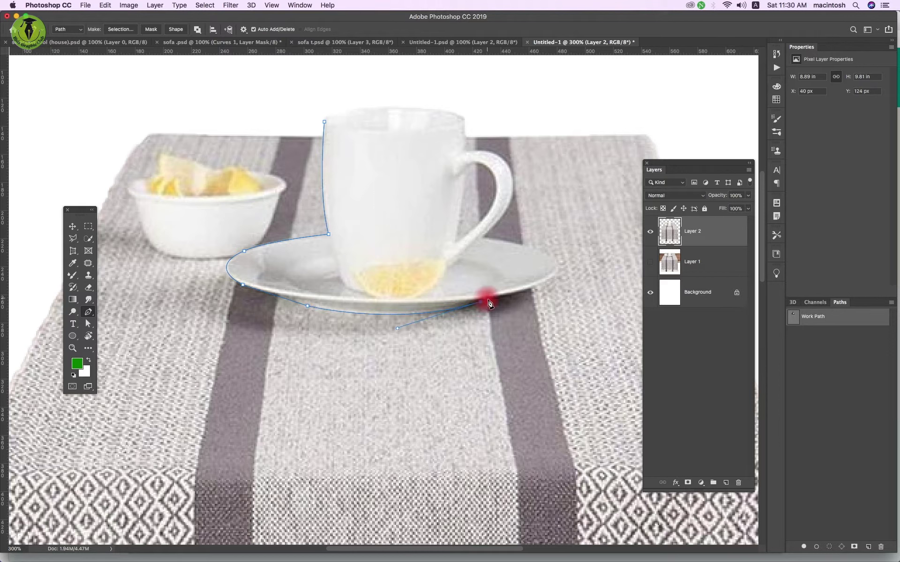
left_click(559, 275)
left_click_drag(567, 253, 539, 256)
left_click(539, 254)
key("super+z")
key("super+z")
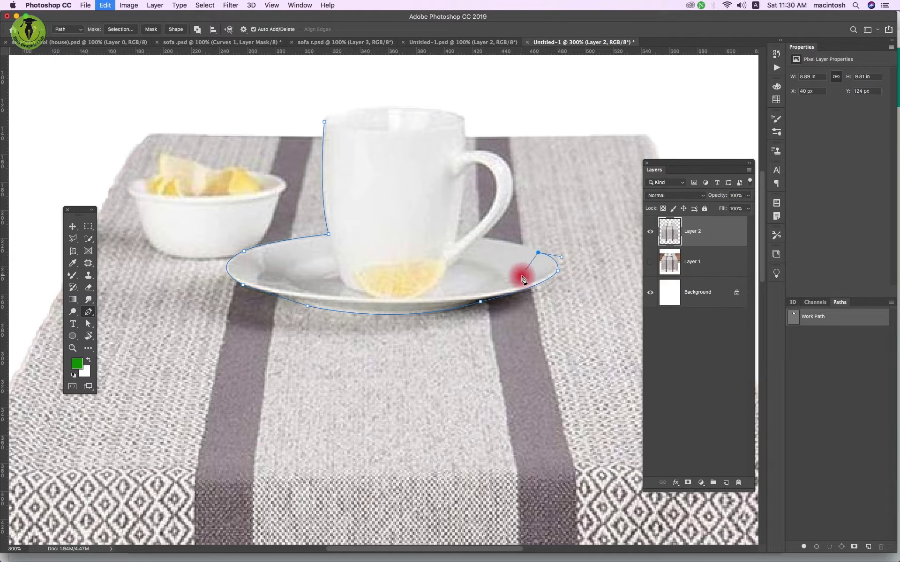
left_click_drag(539, 251, 512, 245)
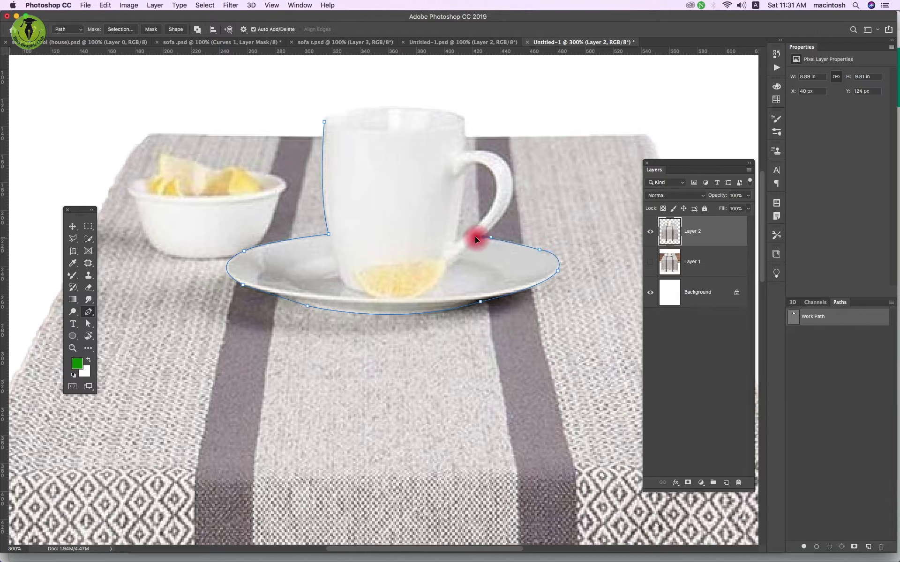
left_click(483, 237)
left_click_drag(514, 173, 516, 168)
scroll(492, 169, "up", 5)
mouse_move(492, 296)
left_mouse_down()
mouse_move(475, 287)
mouse_move(457, 296)
mouse_move(459, 267)
left_mouse_up()
mouse_move(397, 249)
left_mouse_down()
mouse_move(307, 272)
mouse_move(300, 283)
left_mouse_up()
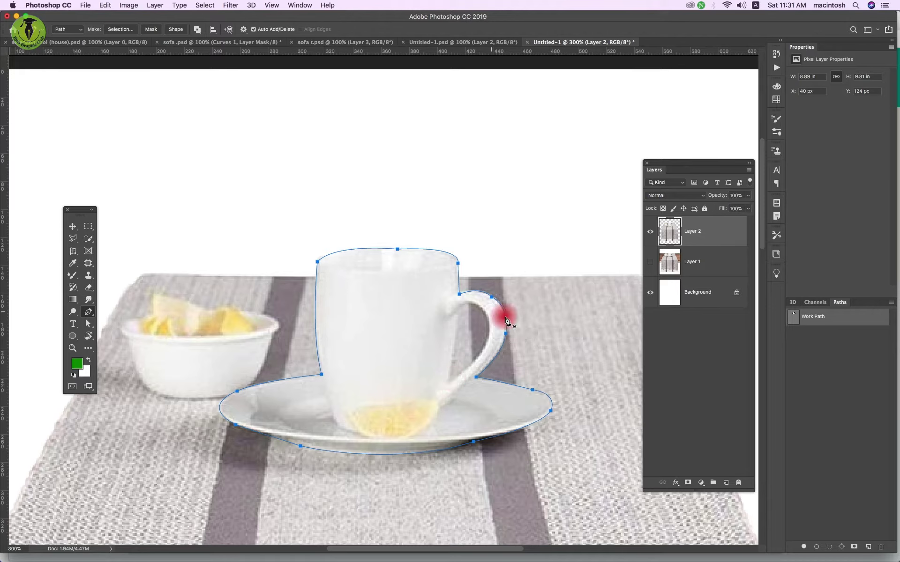
key("ctrl+Return")
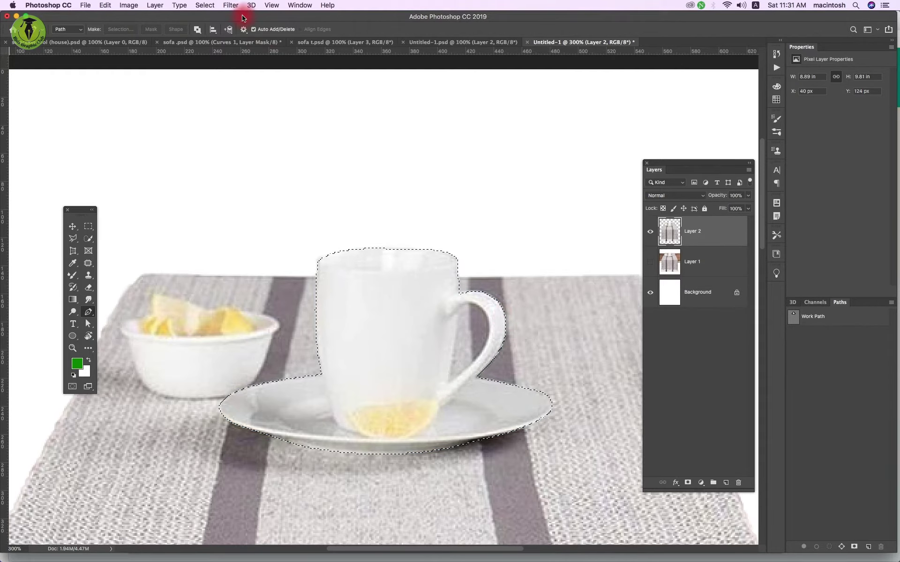
- Load the saved Alpha 1 channel with Add to Selection to merge it with the cup selection
left_click(205, 5)
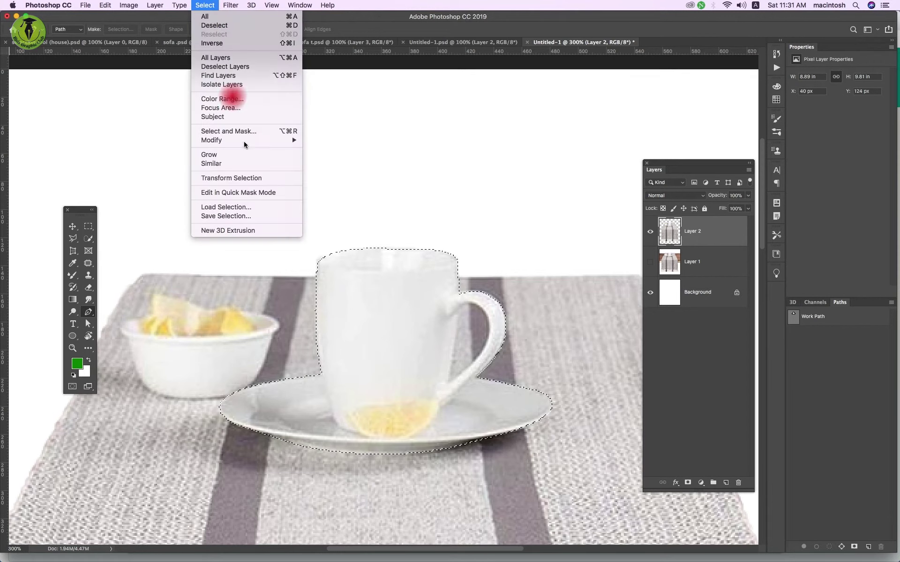
left_click(269, 208)
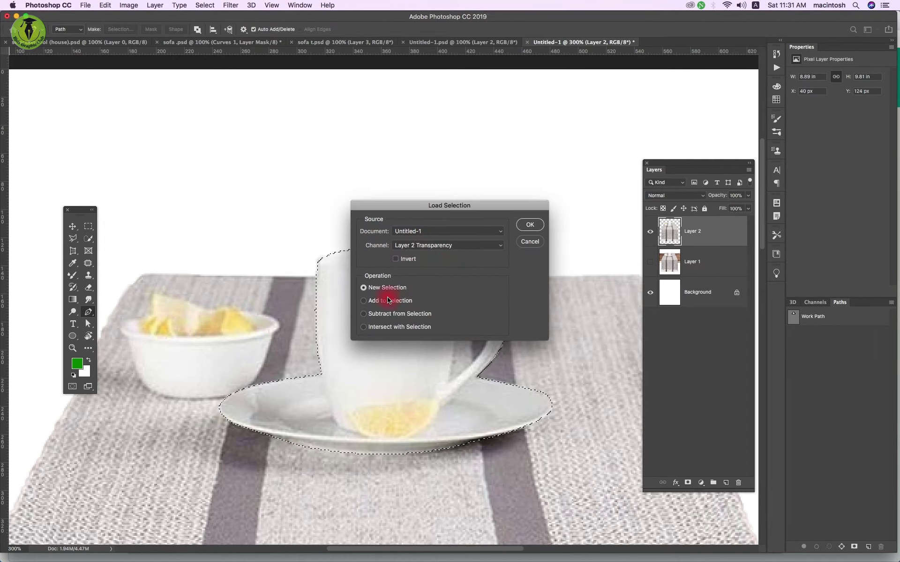
left_click(385, 302)
left_click(489, 245)
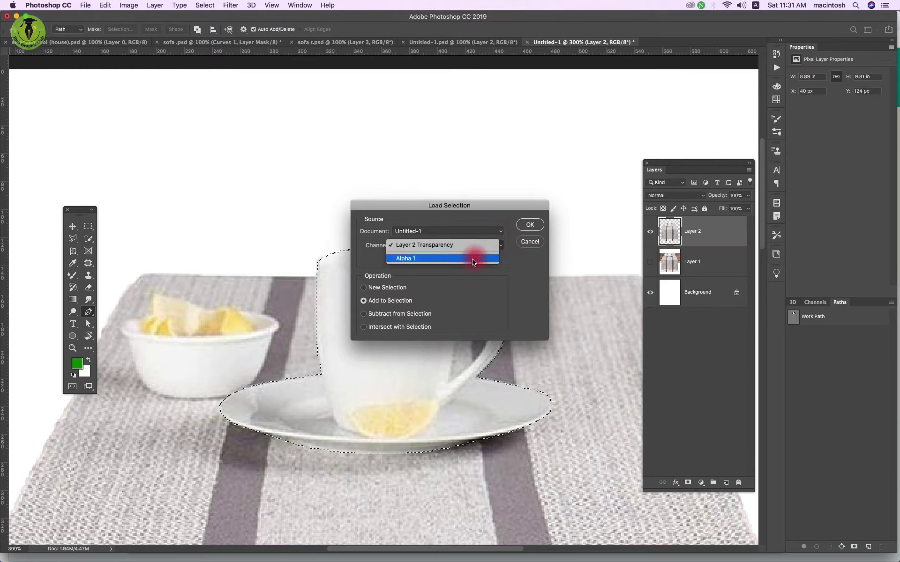
left_click(482, 255)
left_click(529, 224)
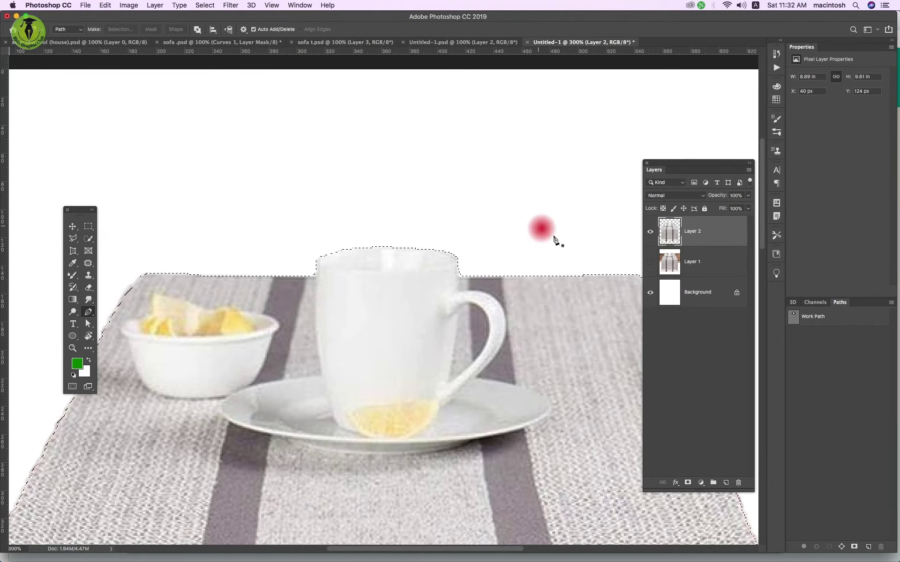
- Hide the work path and subtract the jagged bump above the cup rim with two rectangular marquees
left_click(793, 322)
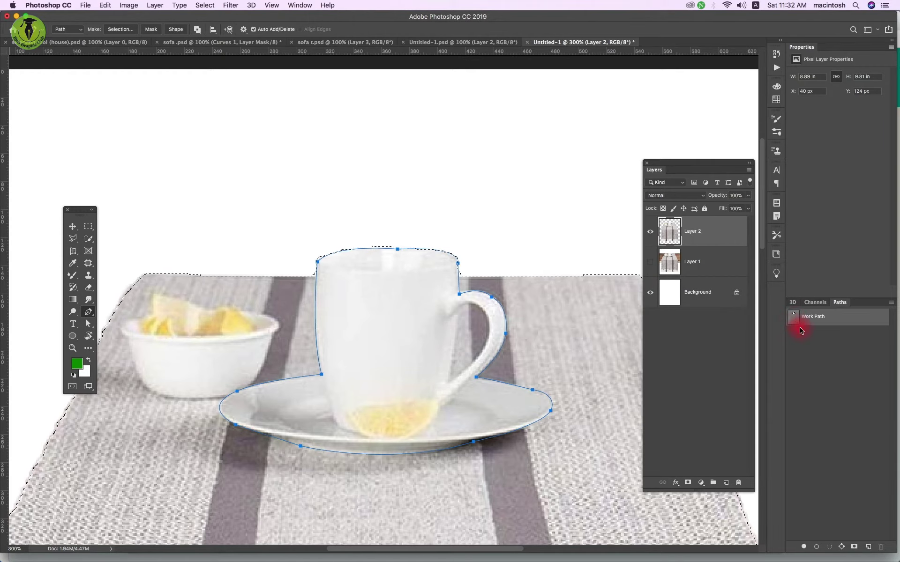
left_click(799, 329)
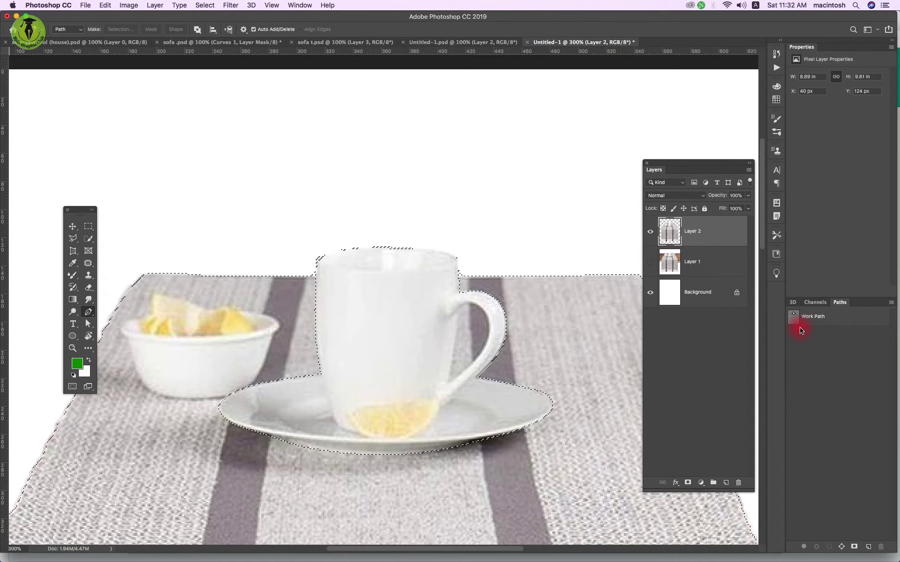
key("m")
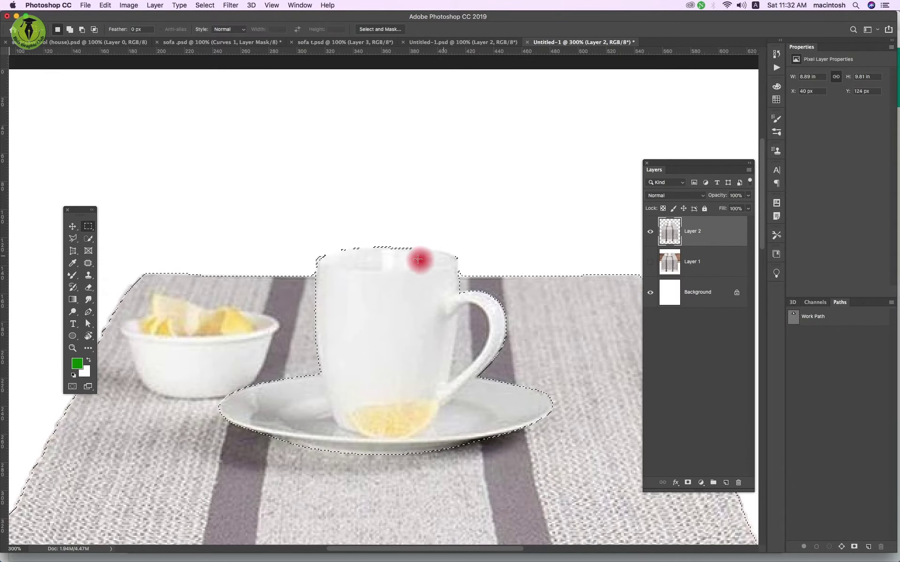
mouse_move(418, 256)
left_mouse_down()
mouse_move(297, 251)
mouse_move(356, 273)
left_mouse_up()
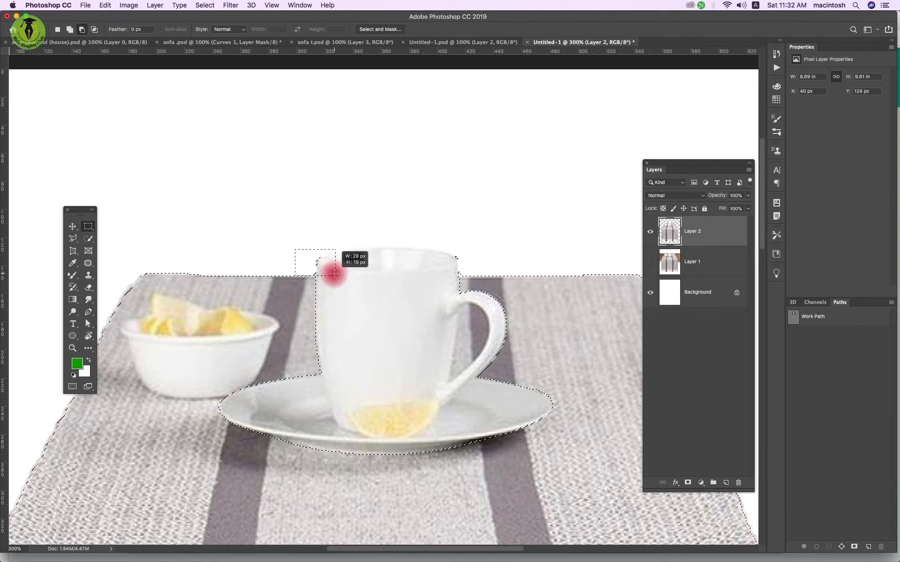
left_click_drag(445, 266, 473, 276)
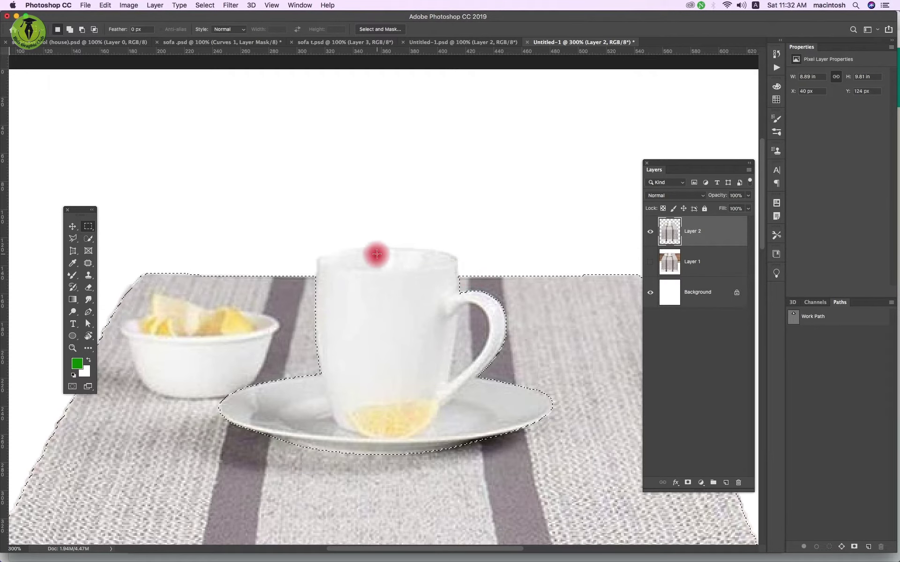
key("ctrl+minus")
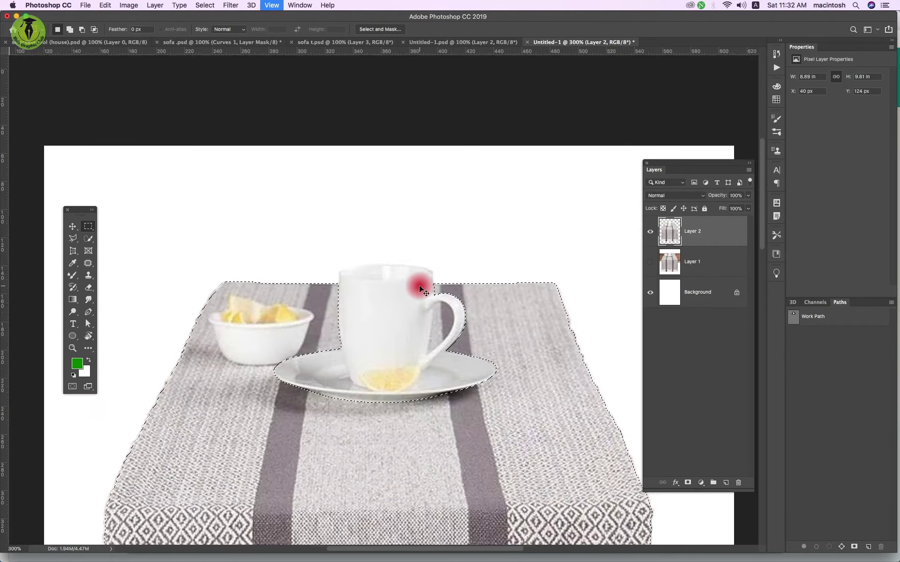
key("ctrl+minus")
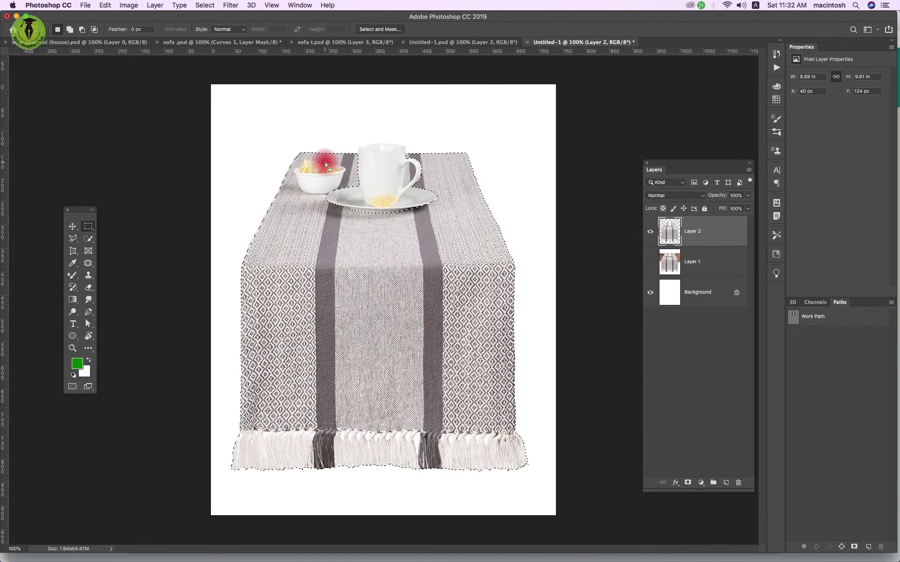
- Save the combined runner selection as a new channel, then clear the selection
left_click(205, 5)
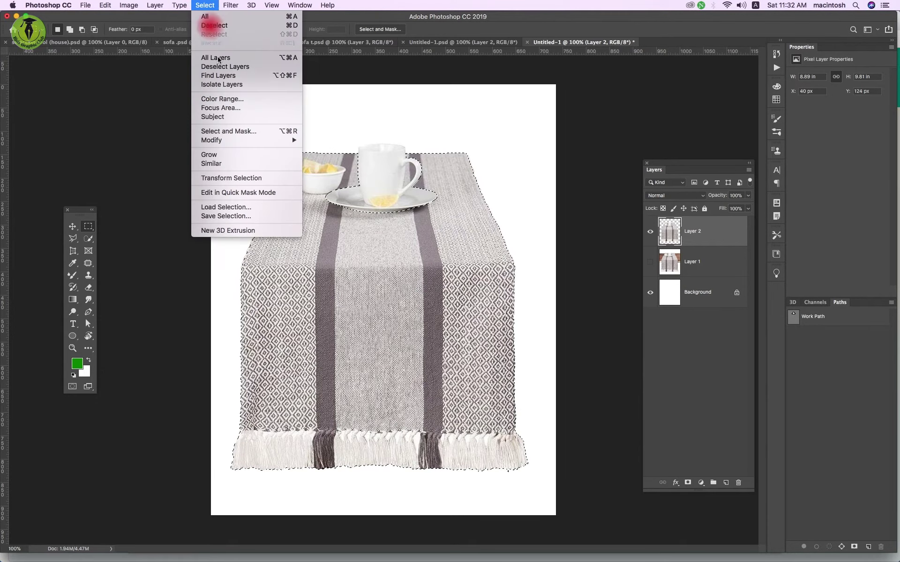
left_click(263, 216)
left_click(530, 214)
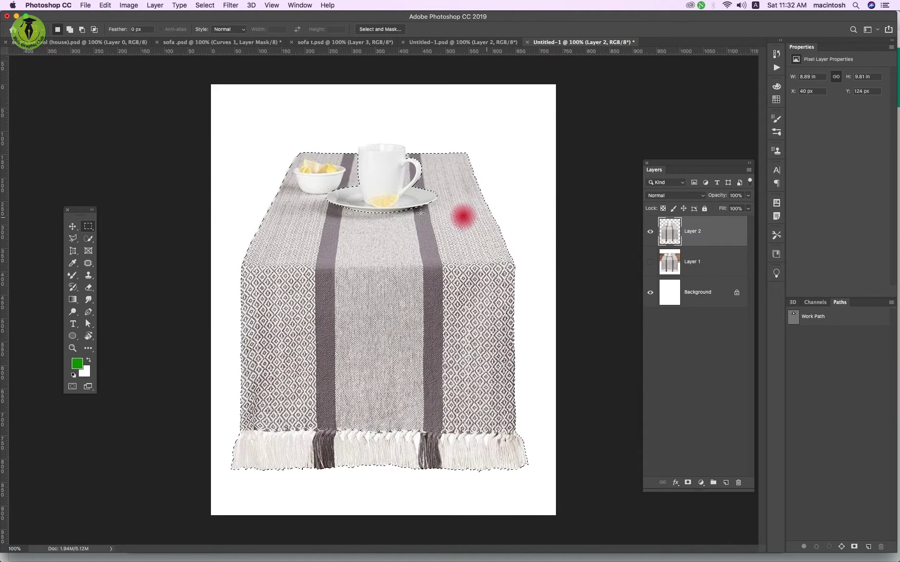
key("super+plus")
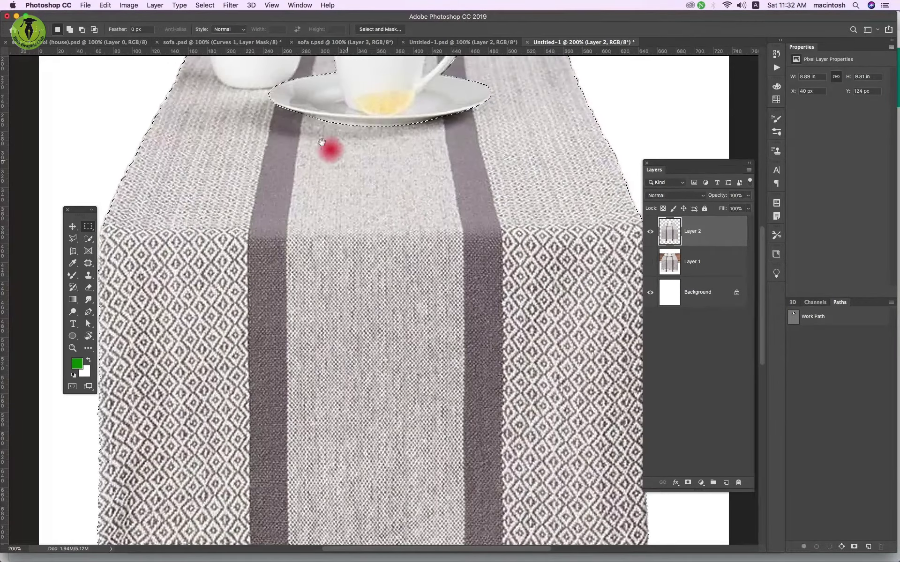
scroll(368, 241, "up", 5)
scroll(368, 242, "left", 2)
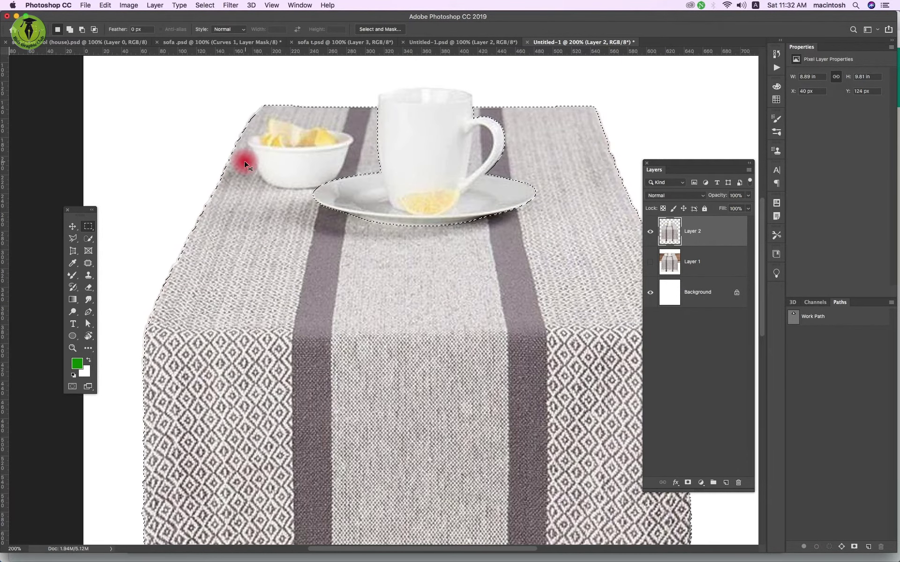
left_click(257, 173)
- Save the cup-and-saucer work path as Path 1
key("ctrl+plus")
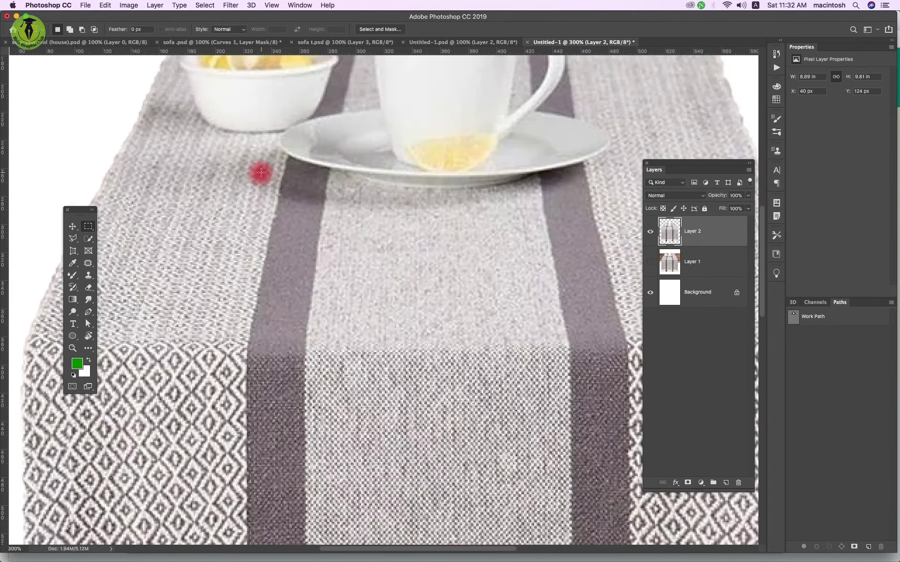
left_click_drag(245, 165, 277, 255)
key("ctrl+r")
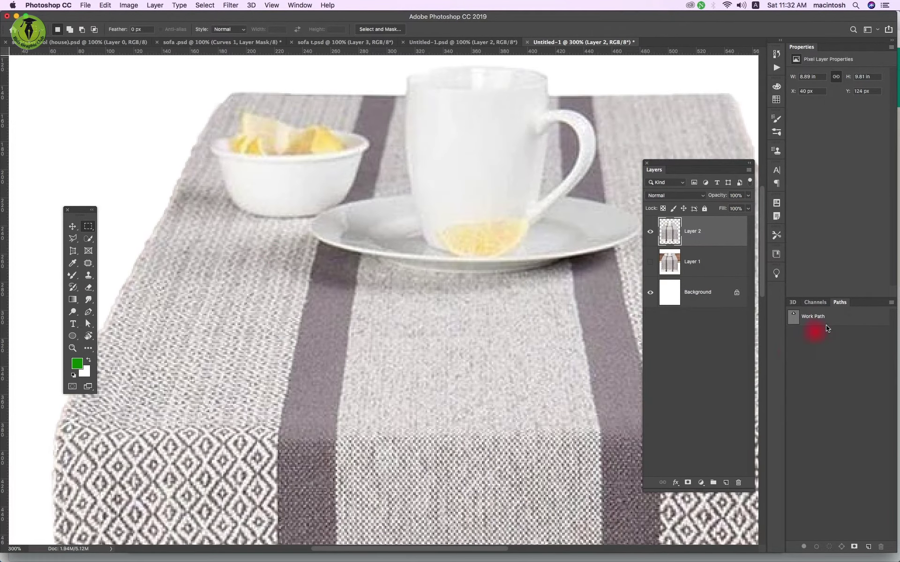
double_click(825, 322)
left_click(506, 257)
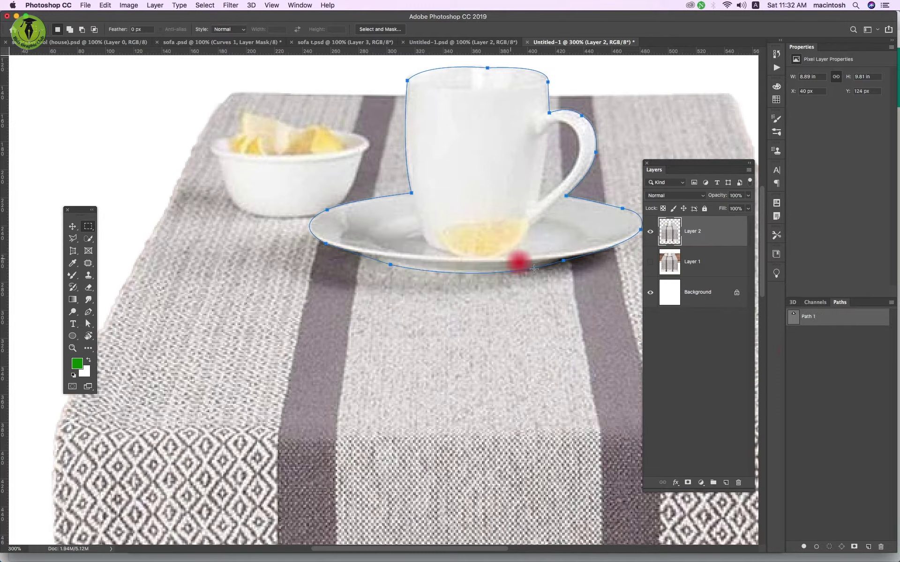
key("p")
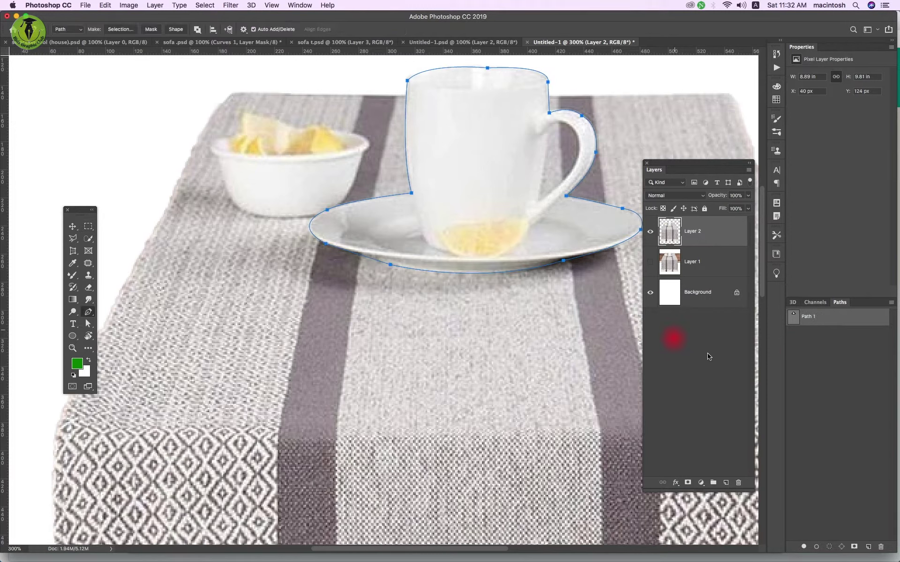
left_click(839, 388)
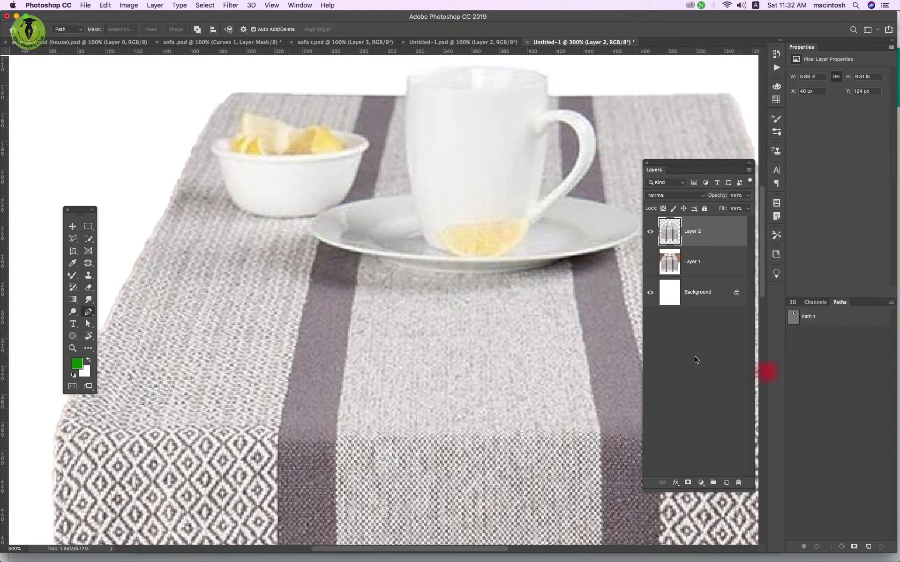
- Trace a new Pen path around the bowl's left rim, across the lemon tops and down its right side
left_click(316, 217)
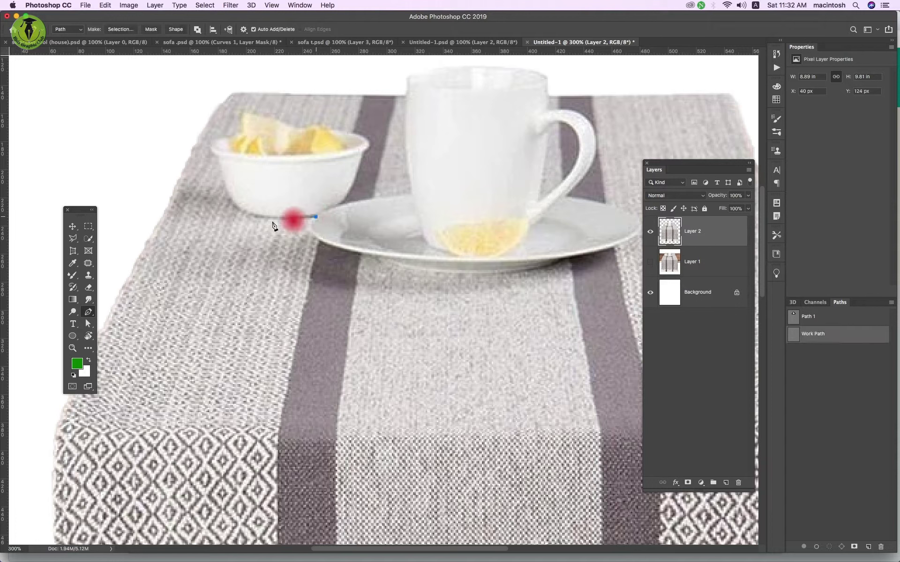
left_click(222, 189)
key("ctrl+plus")
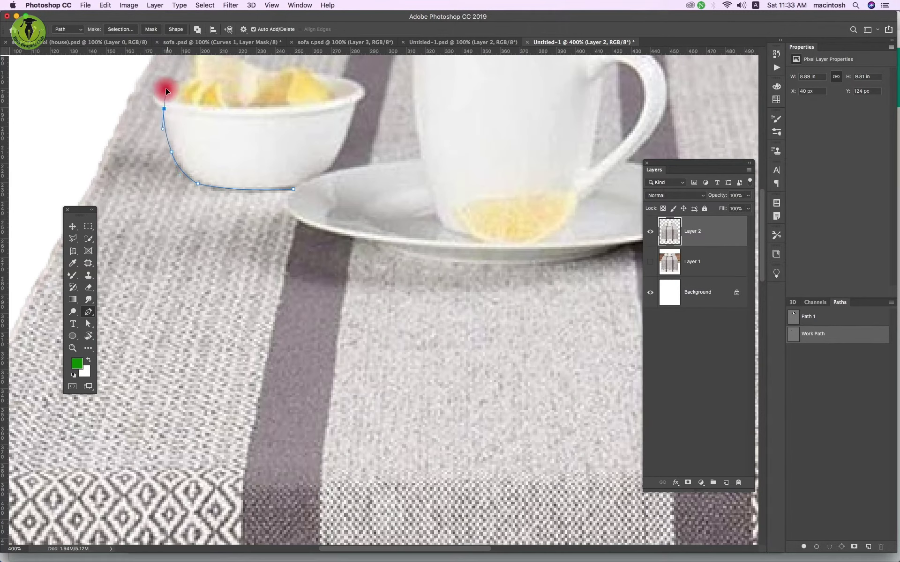
scroll(197, 85, "up", 3)
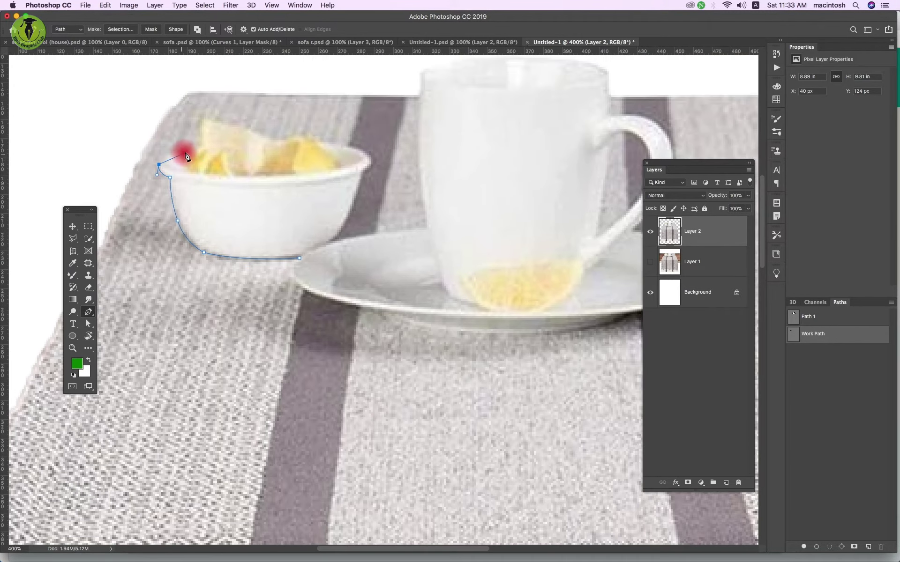
left_click_drag(200, 145, 226, 149)
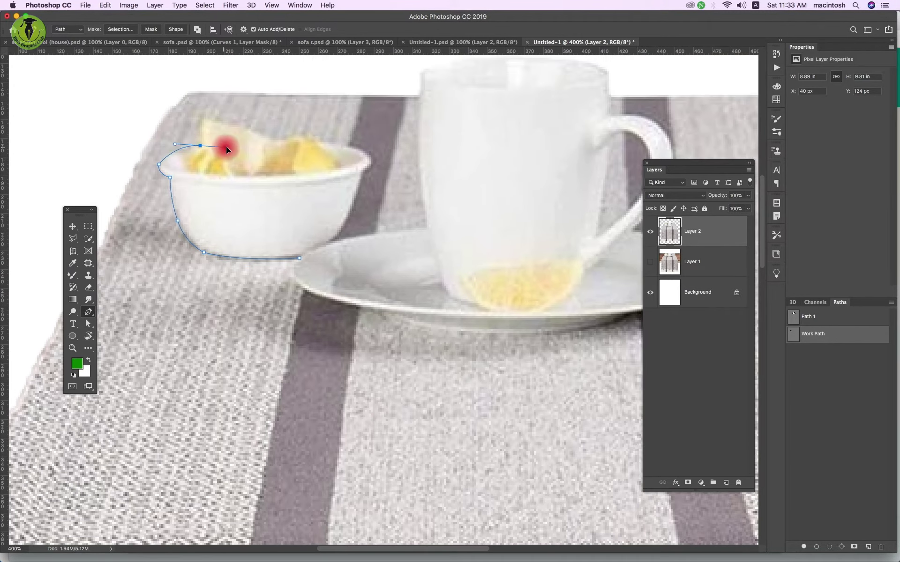
left_click(202, 119)
left_click(218, 122)
left_click(255, 133)
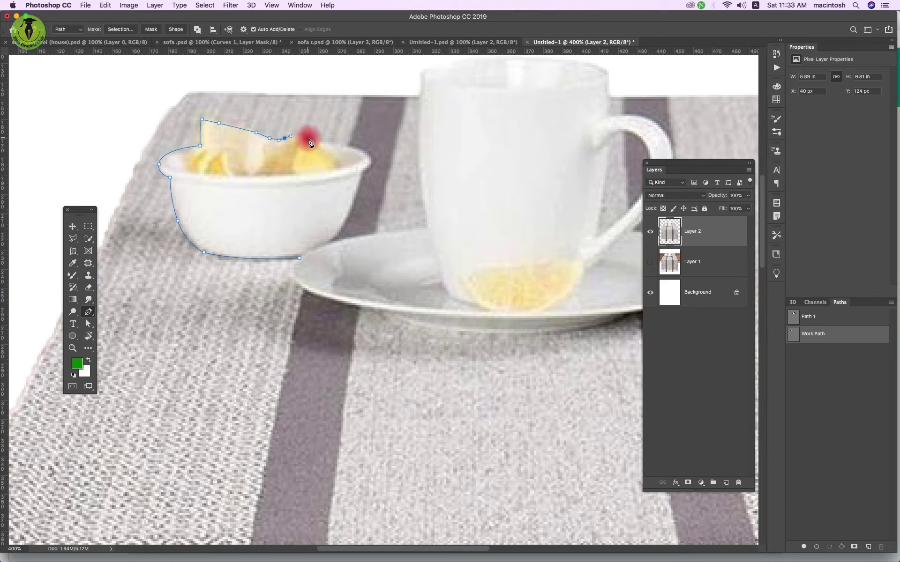
left_click_drag(322, 149, 323, 148)
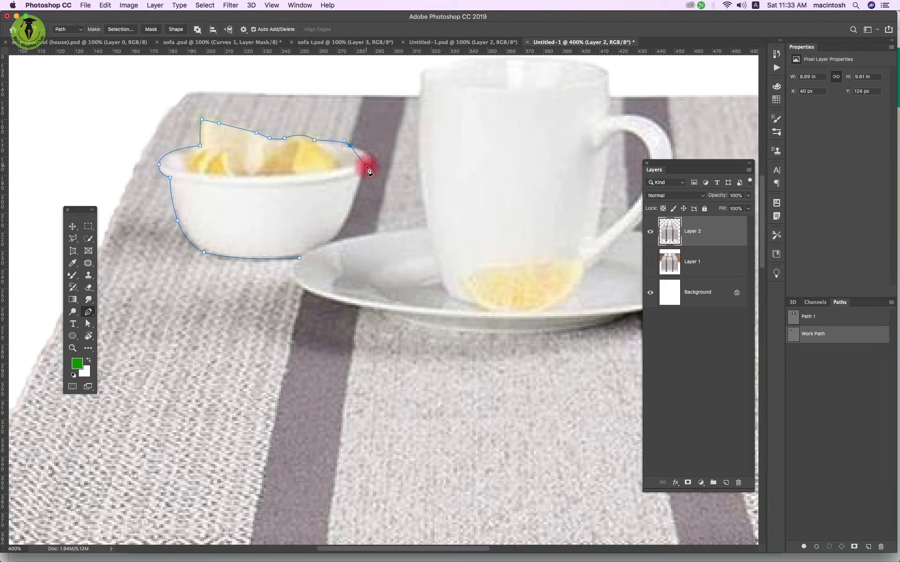
mouse_move(341, 239)
left_mouse_down()
mouse_move(346, 230)
mouse_move(301, 261)
mouse_move(334, 290)
mouse_move(346, 283)
left_mouse_up()
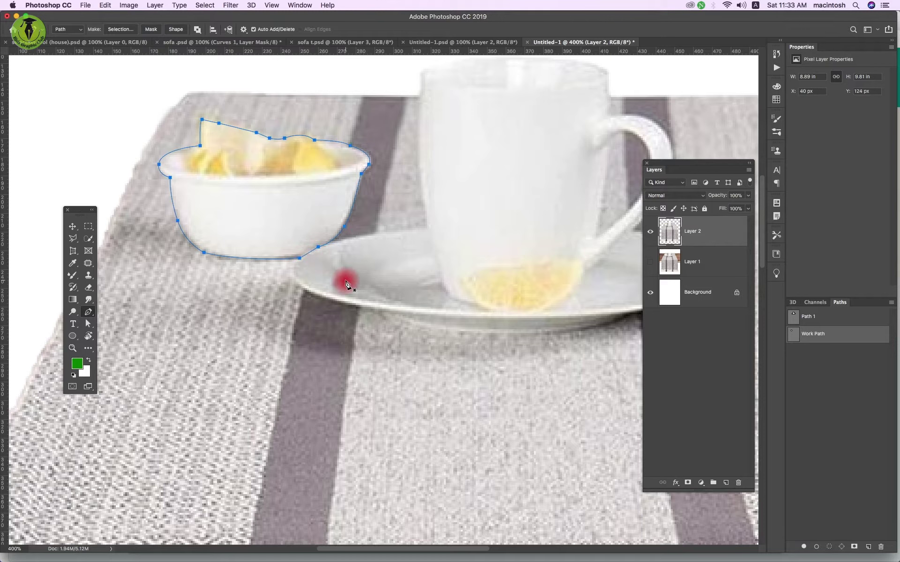
- Save the bowl work path as Path 2 and load the saved Alpha 2 selection
double_click(815, 335)
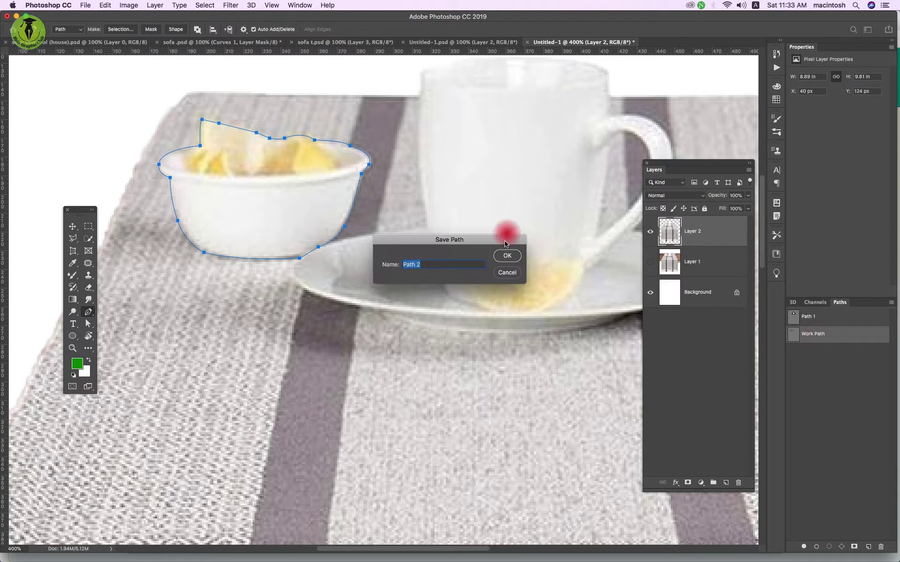
left_click(505, 256)
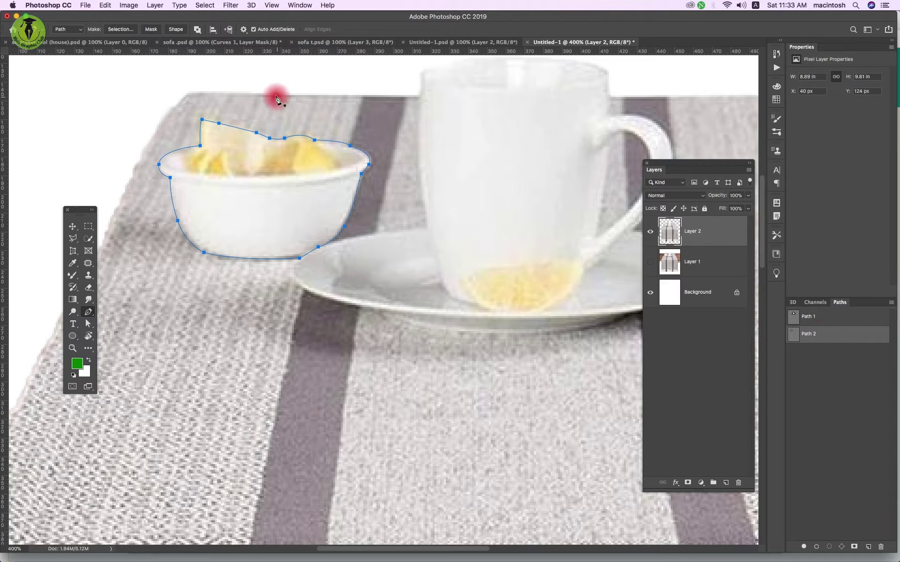
left_click(211, 7)
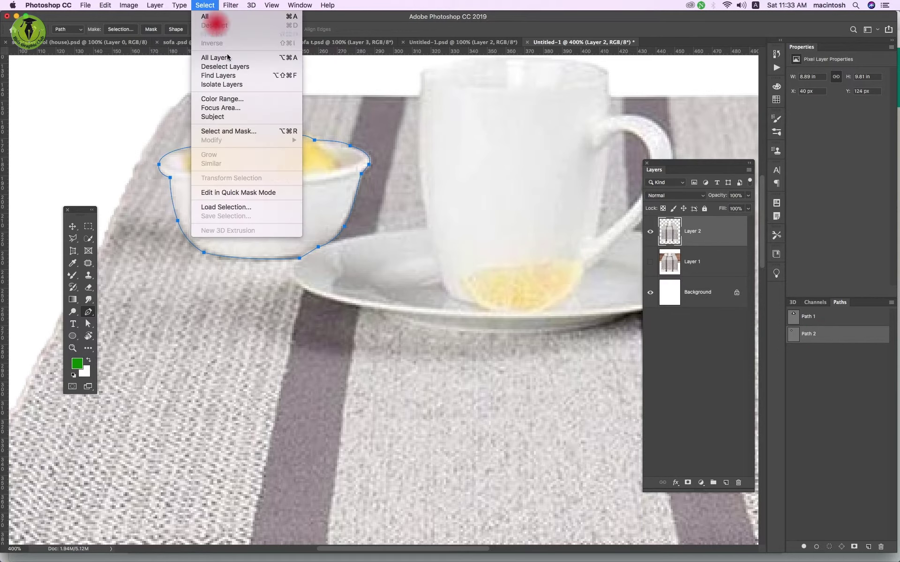
left_click(275, 205)
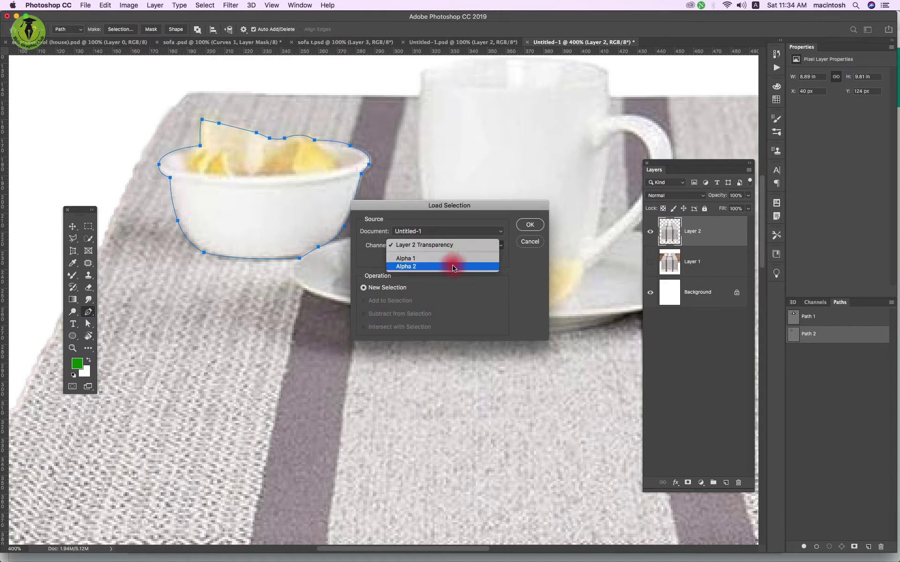
left_click(457, 265)
left_click(528, 225)
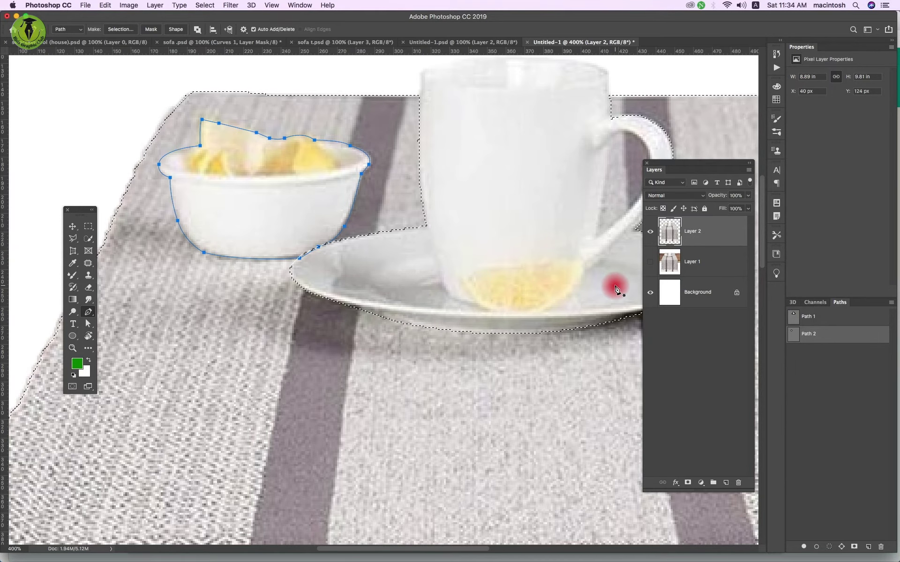
- Add a new empty layer above Layer 2 and save the current selection as a new channel
key("Return")
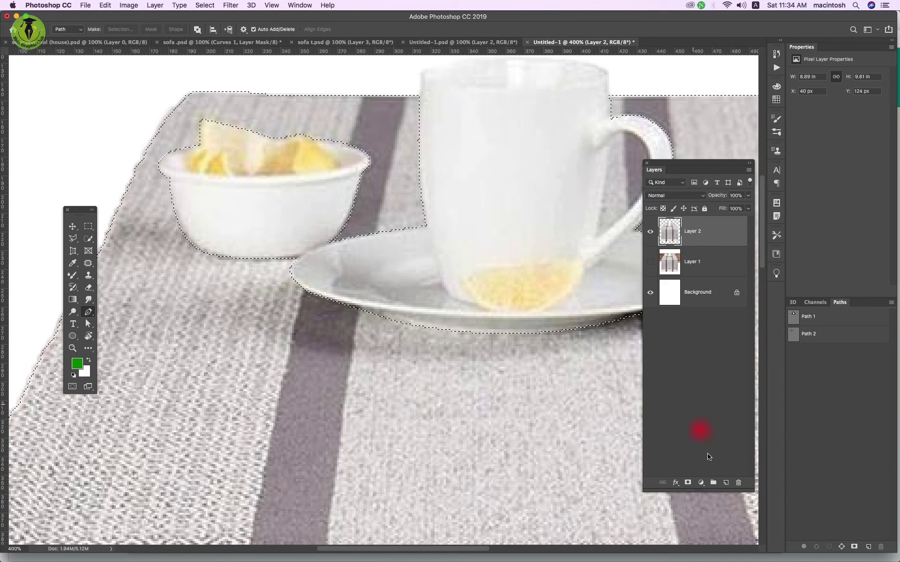
left_click(725, 483)
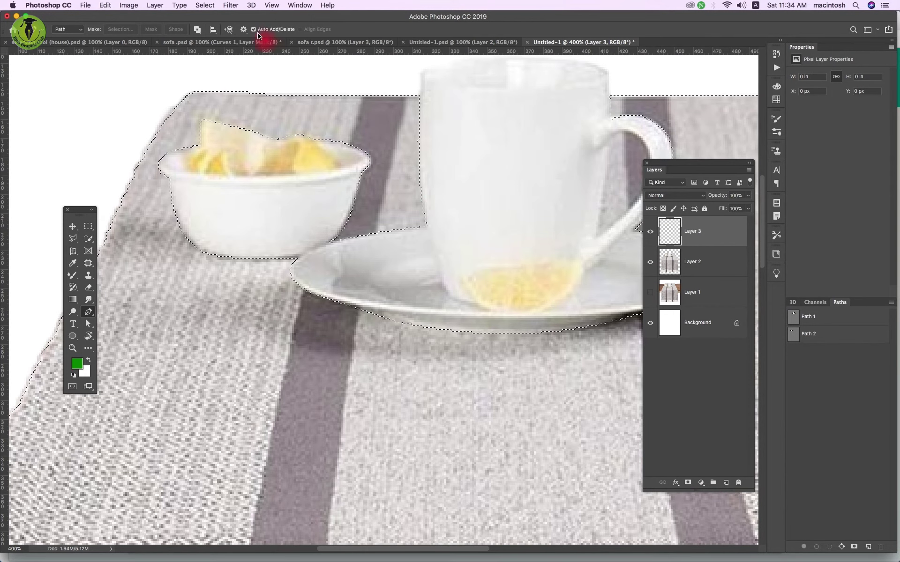
left_click(205, 6)
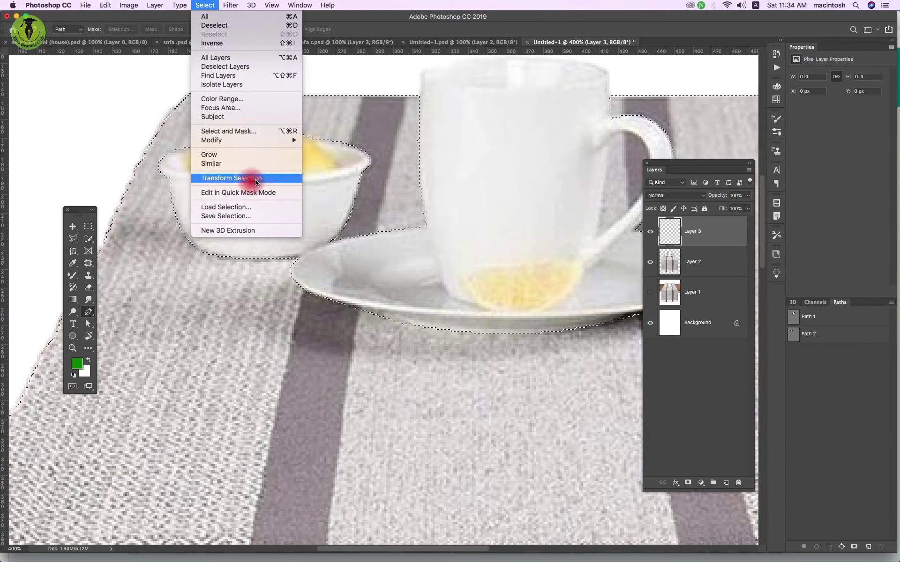
left_click(260, 216)
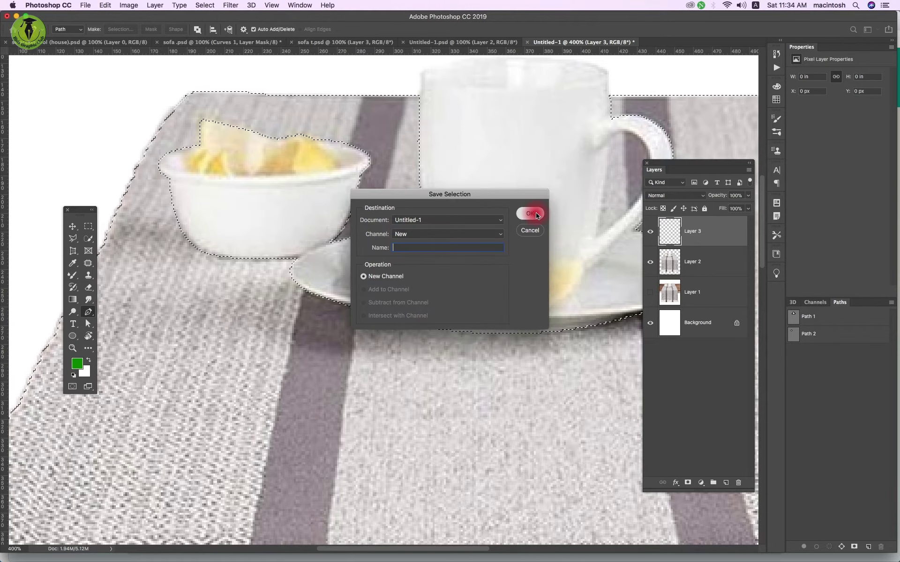
left_click(536, 215)
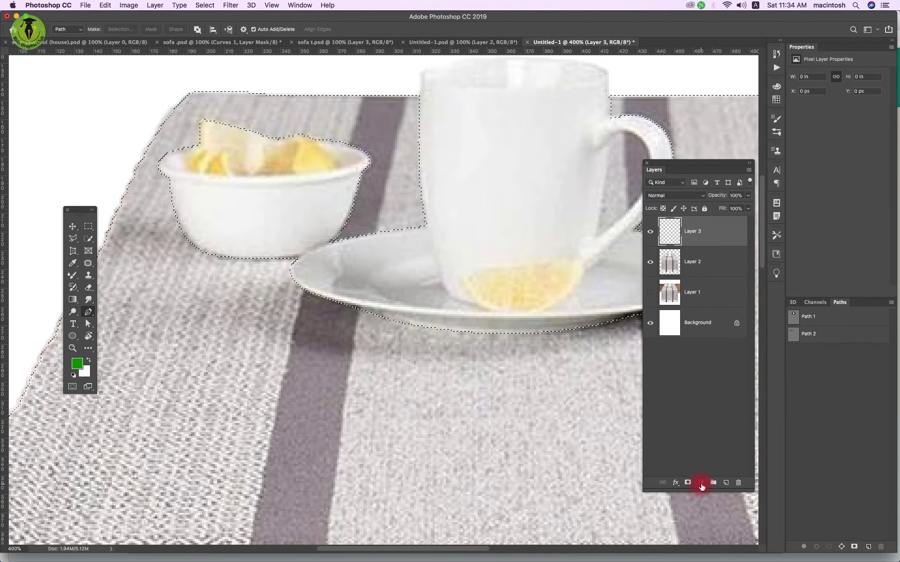
left_click(700, 482)
- Add a Pattern Fill layer with the orange woven pattern at 67% scale, snapped to origin
left_click(707, 508)
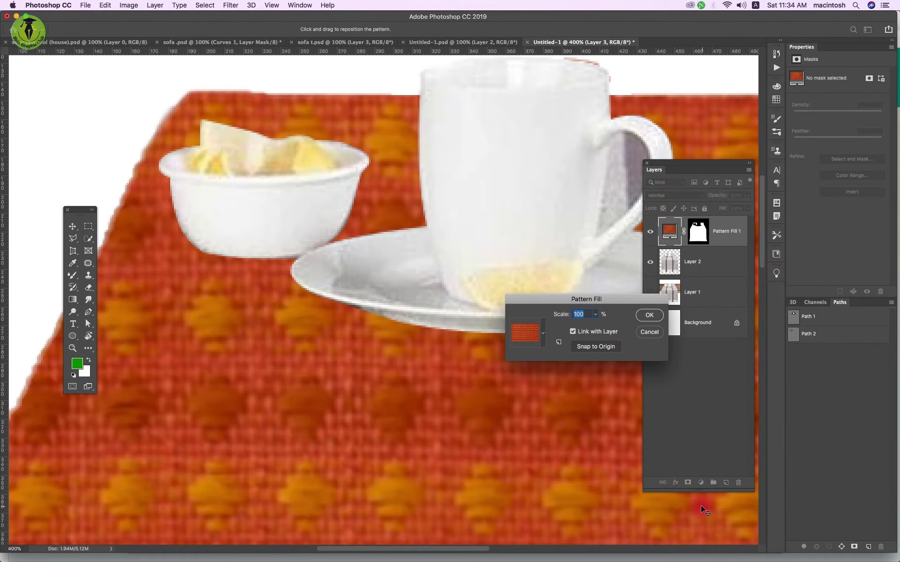
left_click(543, 334)
left_click(543, 341)
key("super+minus")
key("super+minus")
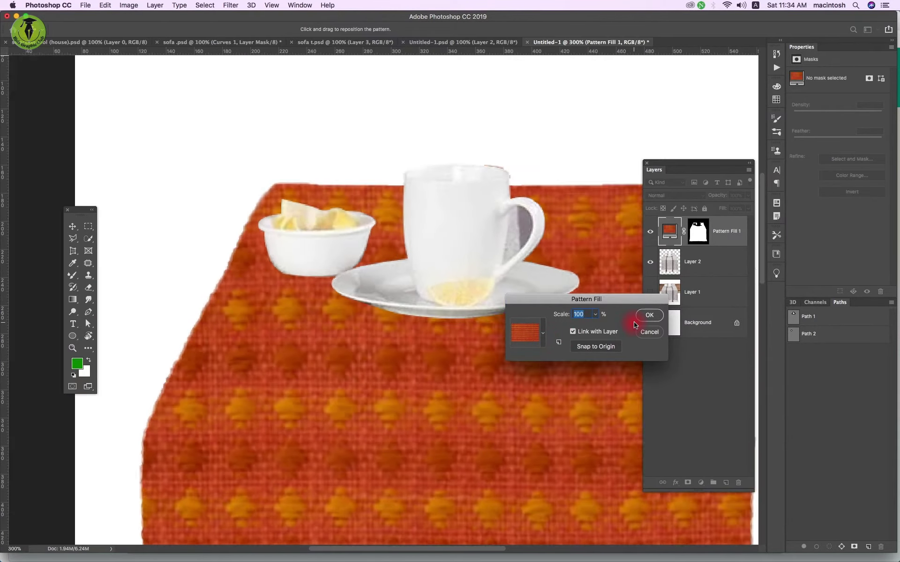
key("super+minus")
key("super+minus")
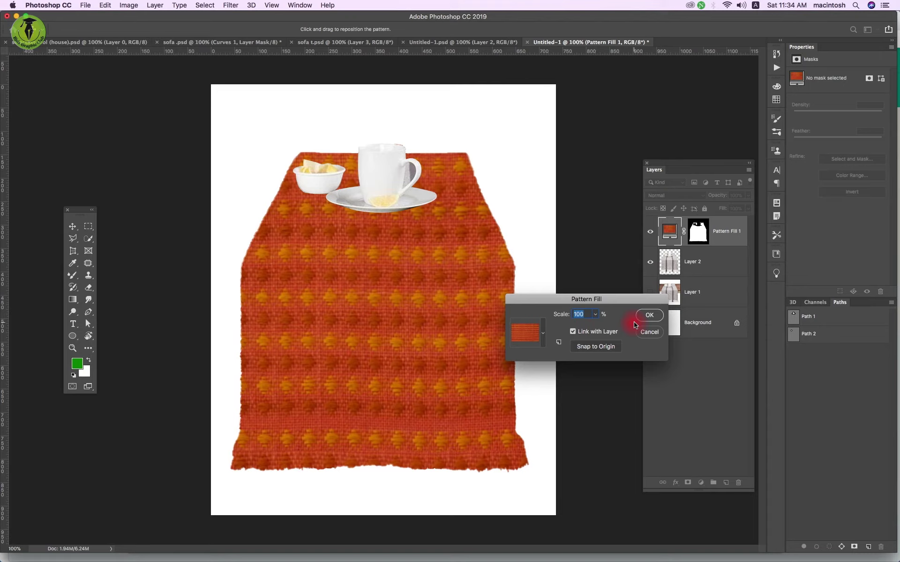
left_click(598, 319)
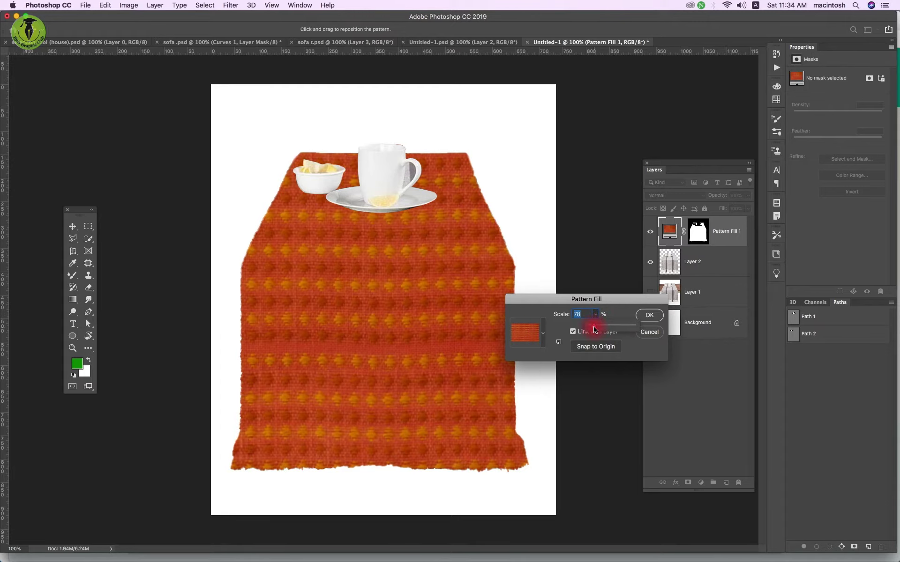
left_click_drag(594, 330, 593, 329)
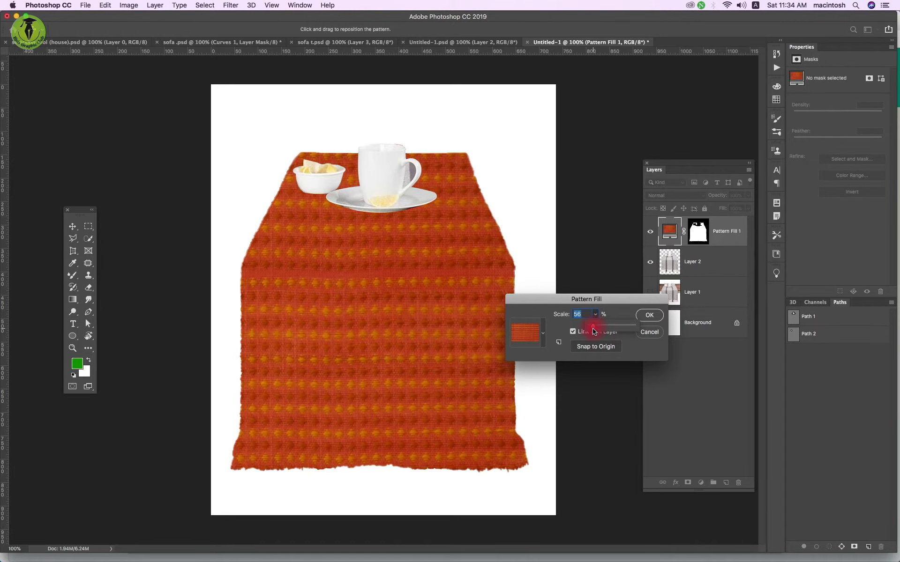
left_click_drag(593, 330, 593, 330)
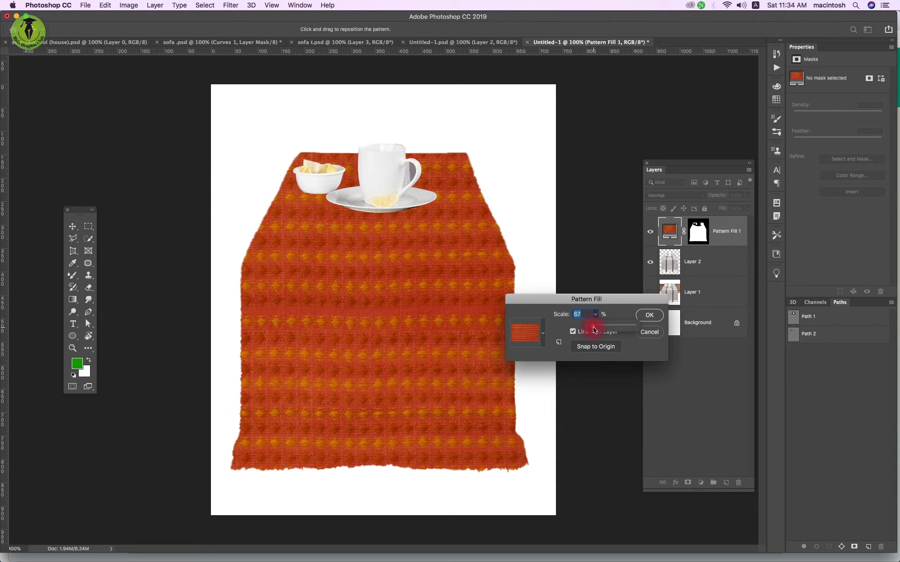
left_click(645, 323)
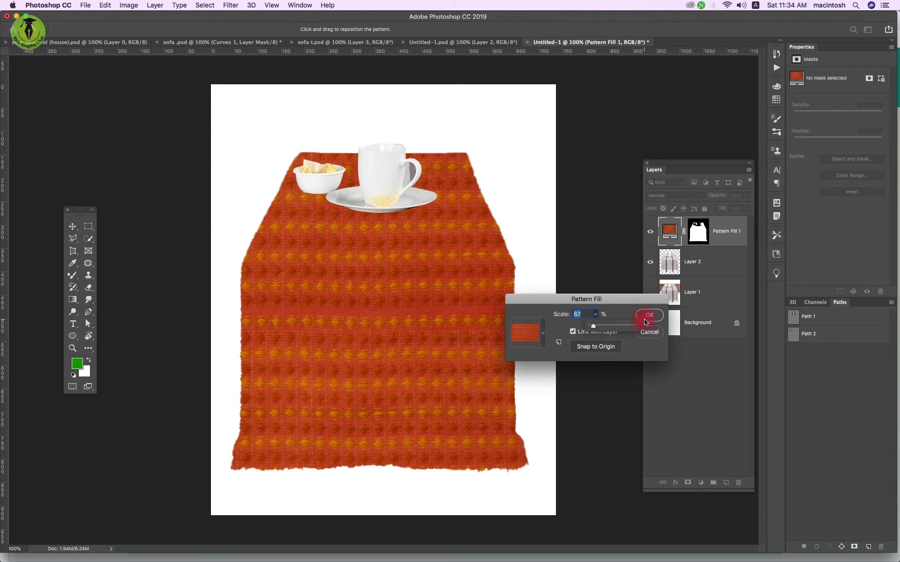
left_click(609, 347)
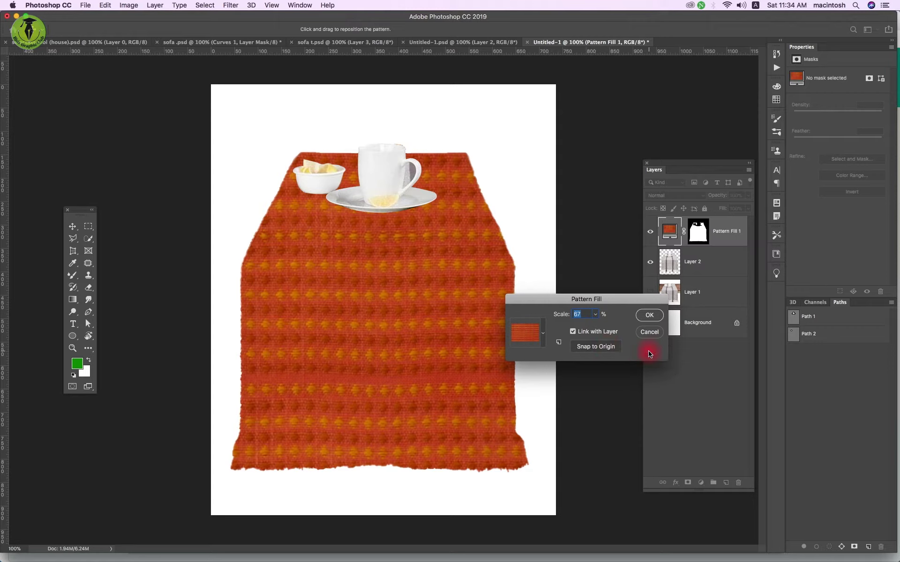
- Unlink the pattern from the layer, drag it into position across the runner, and confirm
left_click(583, 332)
left_click(593, 349)
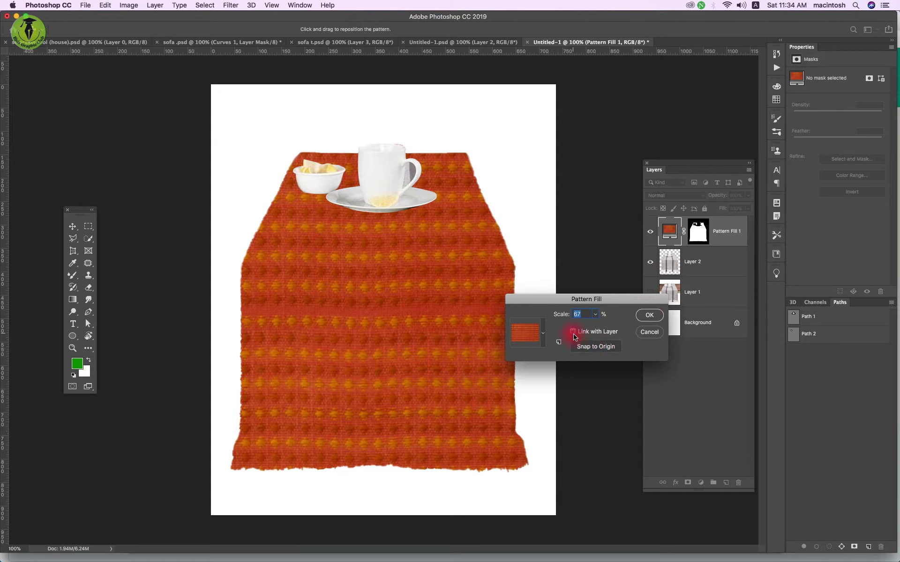
left_click(573, 332)
left_click(595, 348)
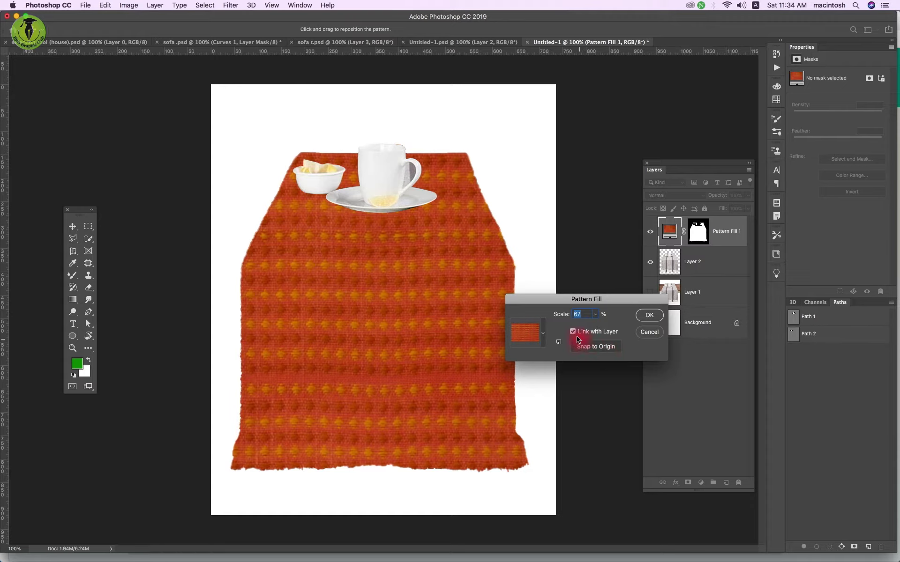
left_click(588, 347)
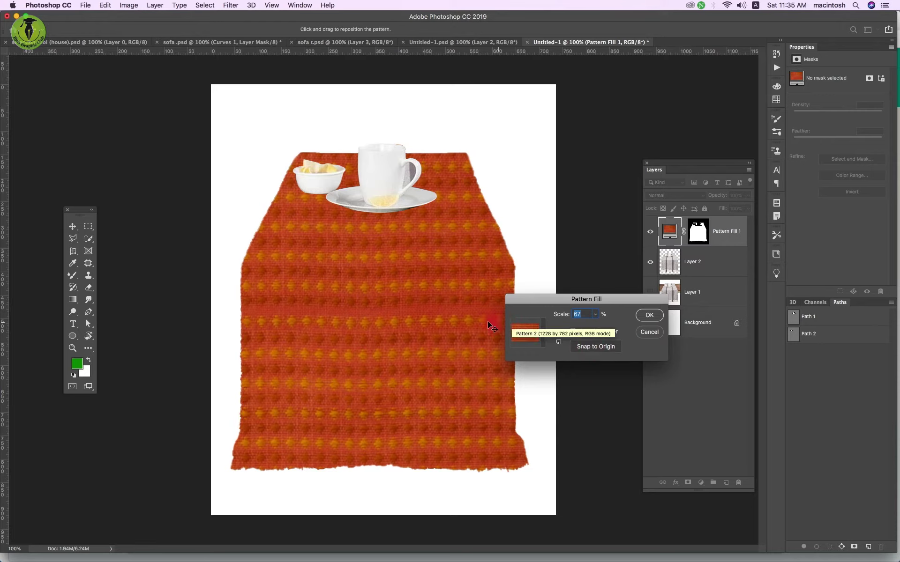
mouse_move(488, 319)
left_mouse_down()
mouse_move(472, 318)
mouse_move(471, 286)
left_mouse_up()
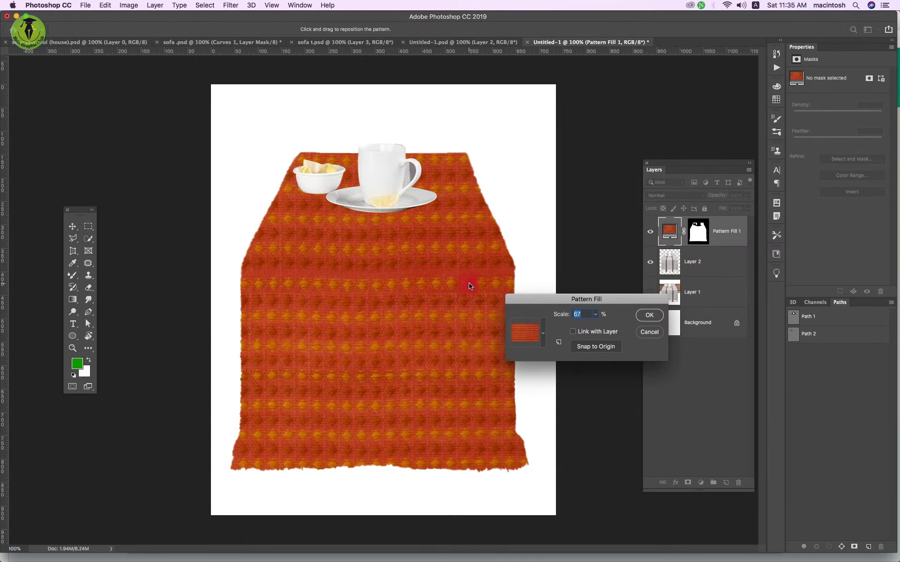
left_click(649, 315)
- Set Pattern Fill 1 to Hard Light blending and paste the orange pattern patch as a new layer
left_click(672, 197)
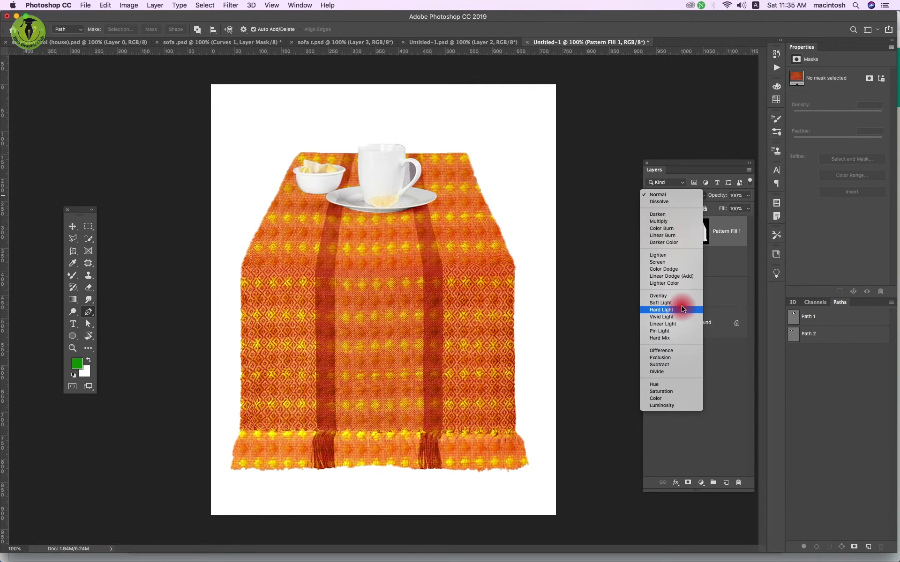
left_click(682, 310)
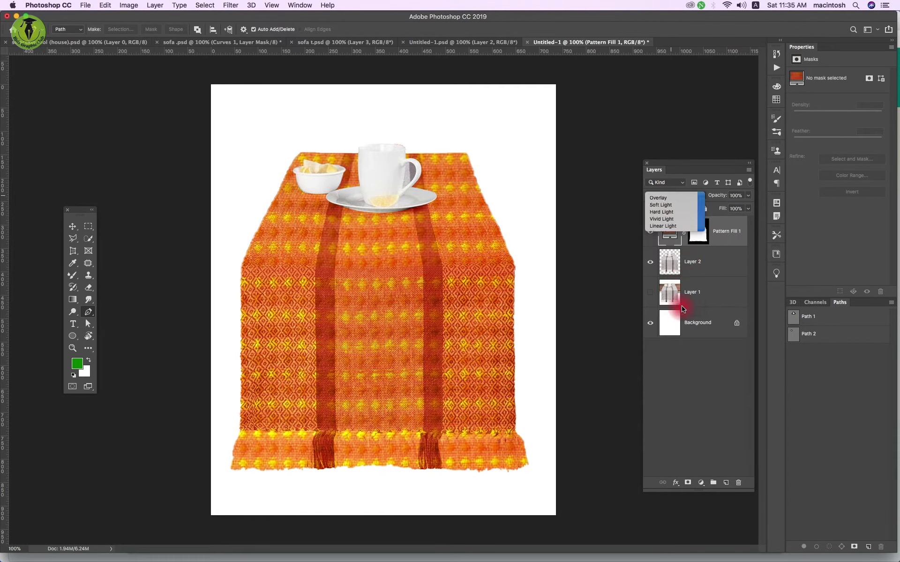
key("ctrl+v")
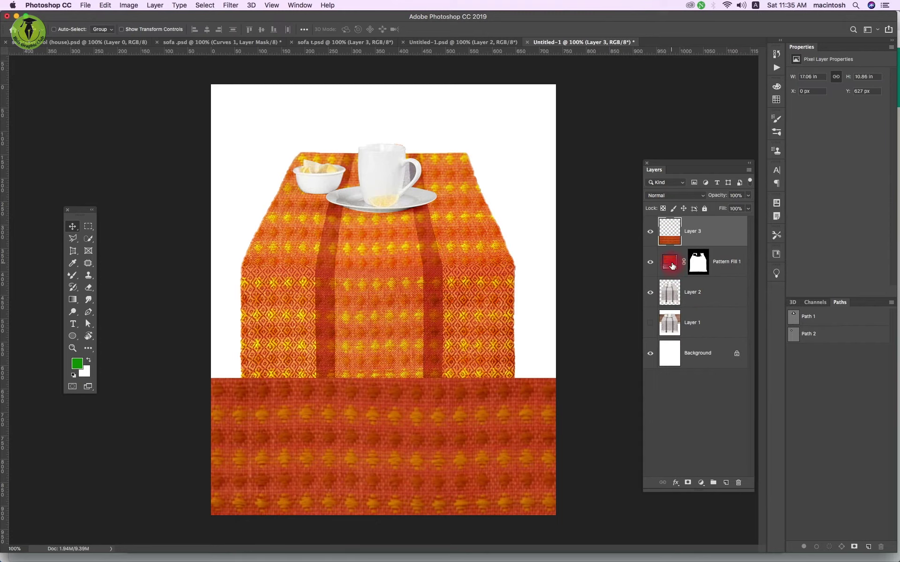
- Add a new empty layer above the Layer 2 runner, cancelling a stray colour fill
left_click(687, 296)
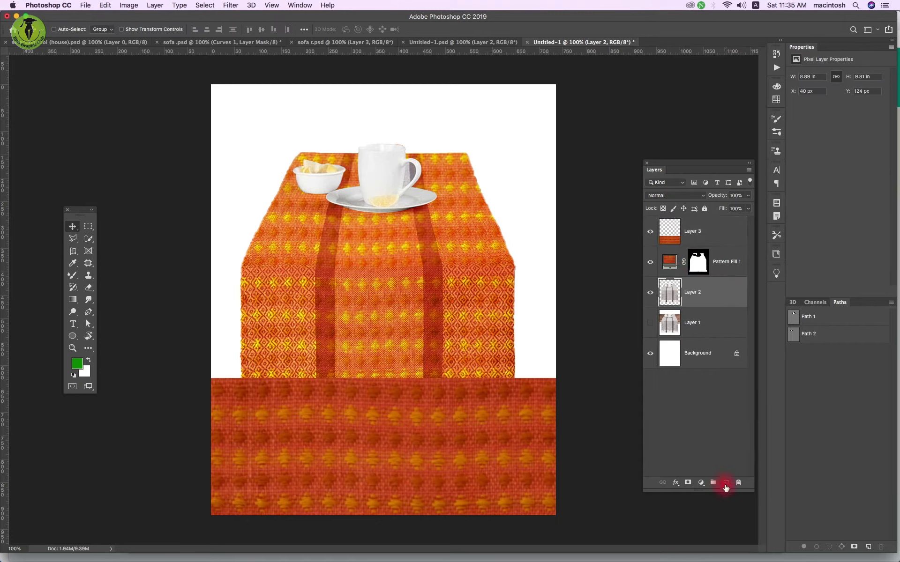
left_click(725, 488)
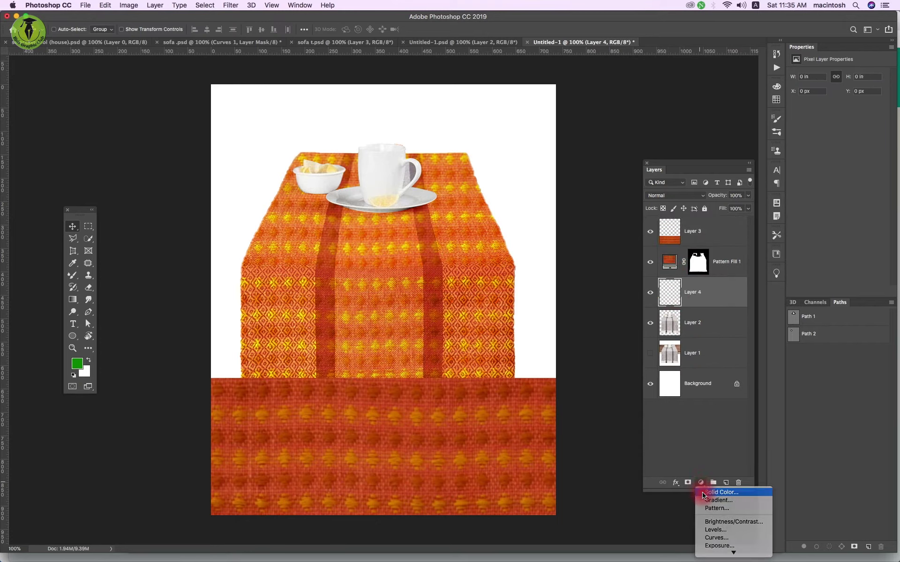
left_click(704, 493)
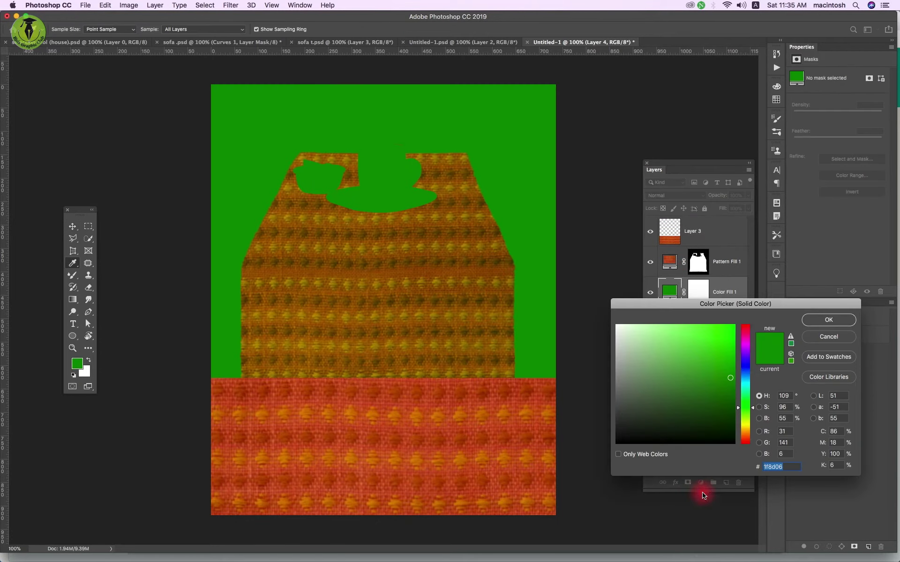
left_click(820, 337)
- Load the Pattern Fill 1 mask as a runner-shaped selection and select Layer 4
left_click(698, 261, "alt")
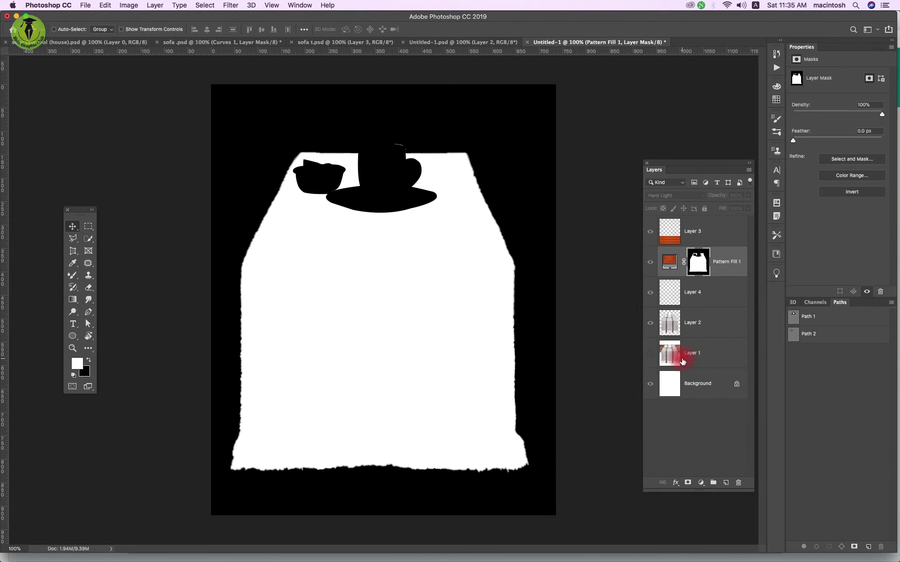
left_click(697, 272, "alt")
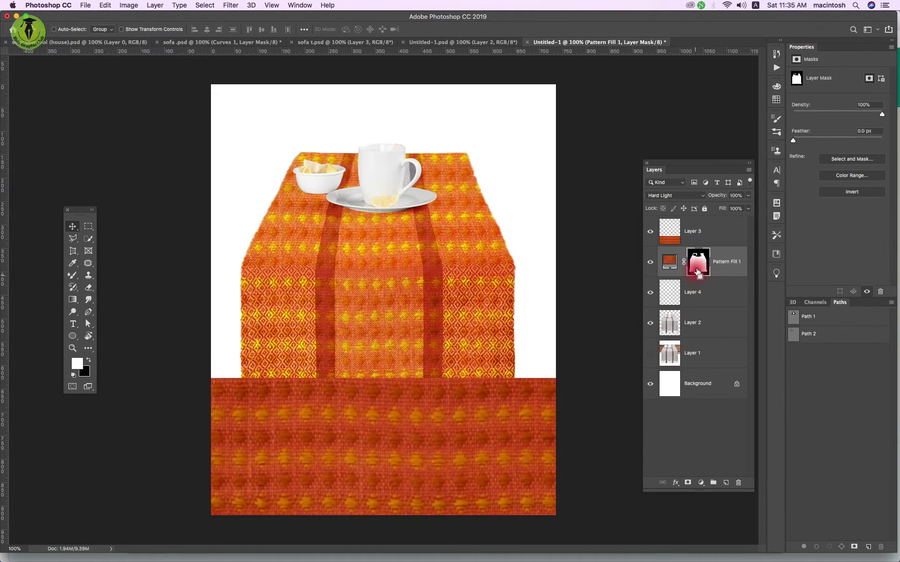
left_click(697, 273, "ctrl")
left_click(668, 261)
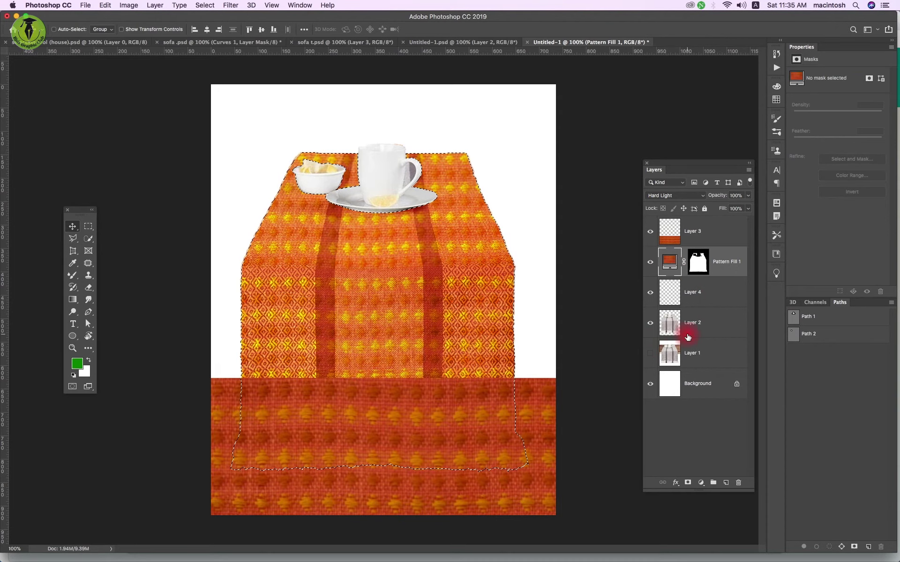
left_click(695, 288)
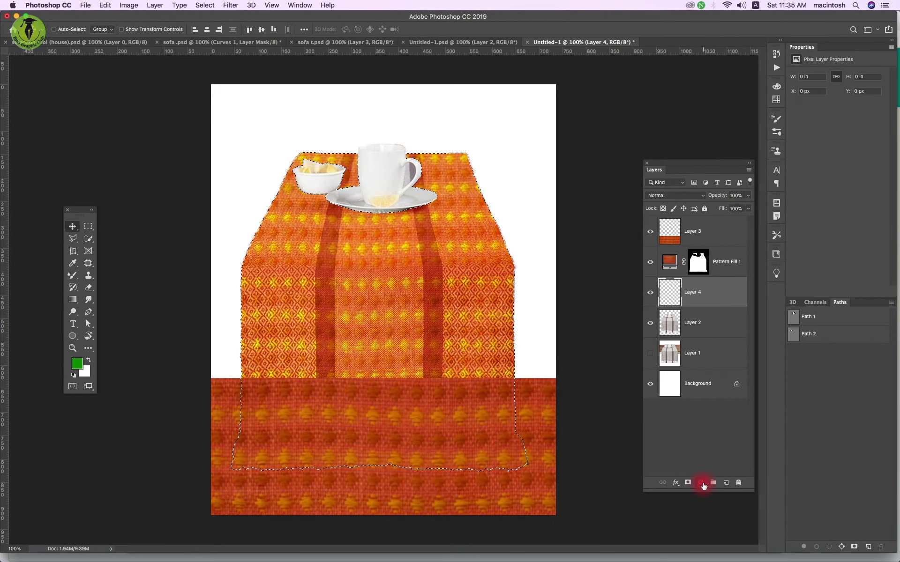
left_click(700, 482)
- Add a Solid Color fill layer in soft salmon (c48773) beneath the orange pattern
left_click(706, 493)
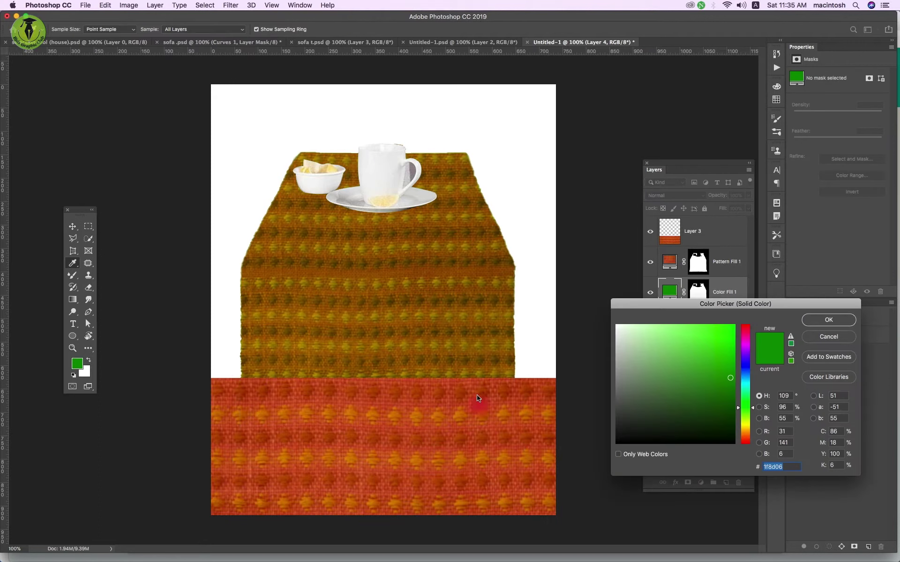
left_click(518, 400)
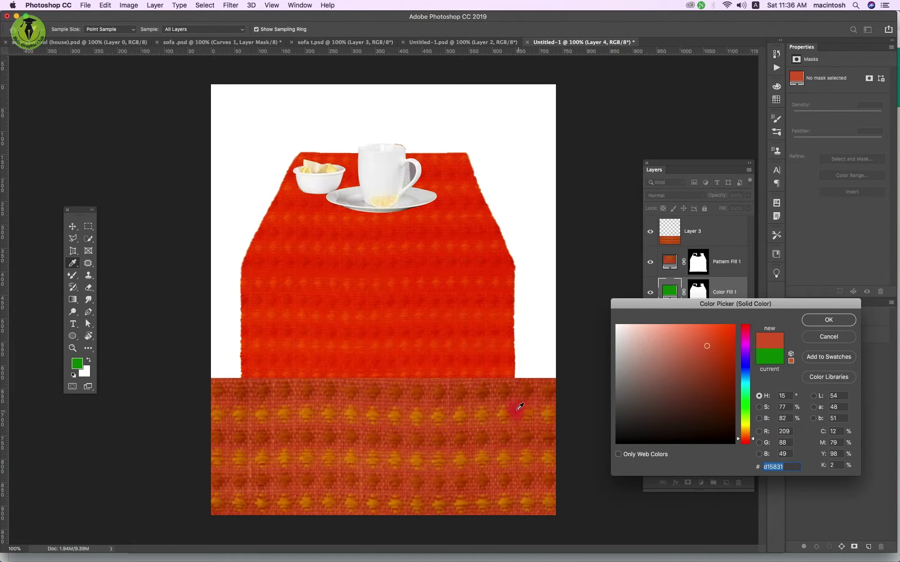
left_click(518, 401)
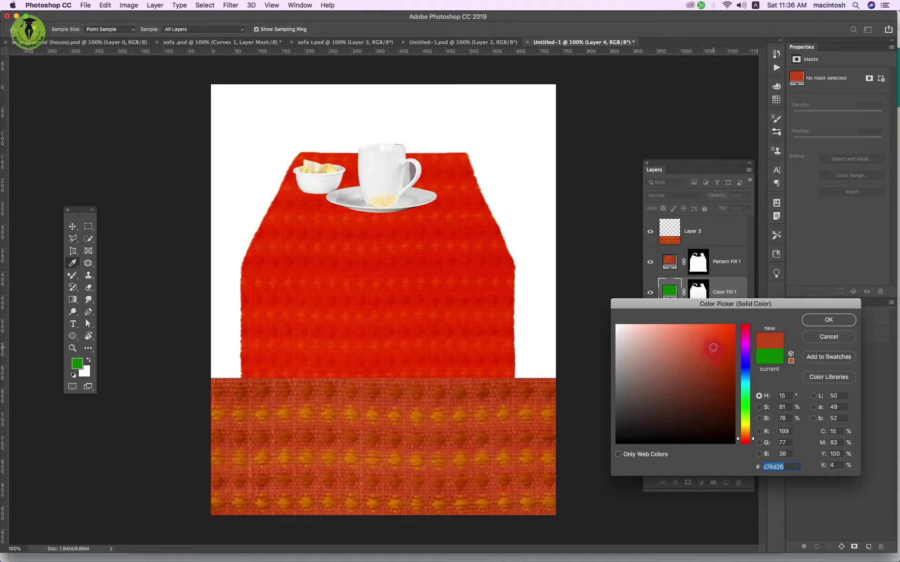
left_click(716, 340)
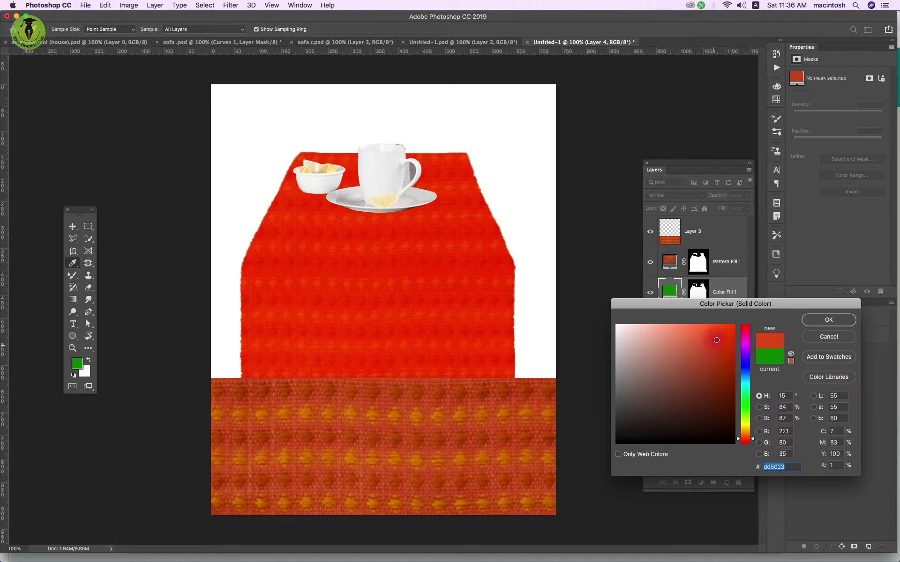
mouse_move(716, 343)
left_mouse_down()
mouse_move(688, 332)
mouse_move(665, 351)
left_mouse_up()
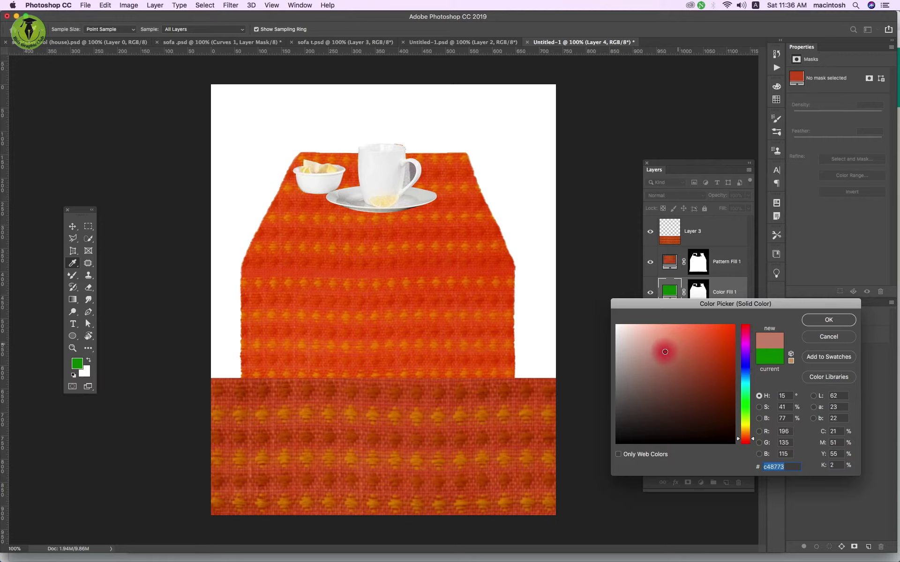
left_click(828, 319)
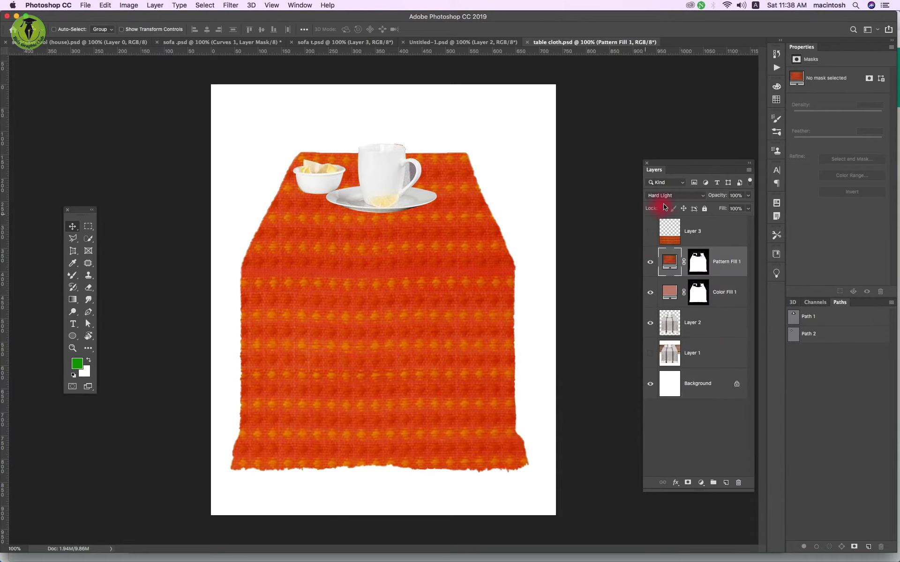
- Keep Pattern Fill 1 in Hard Light and hide layers to compare the runner's look
left_click(688, 197)
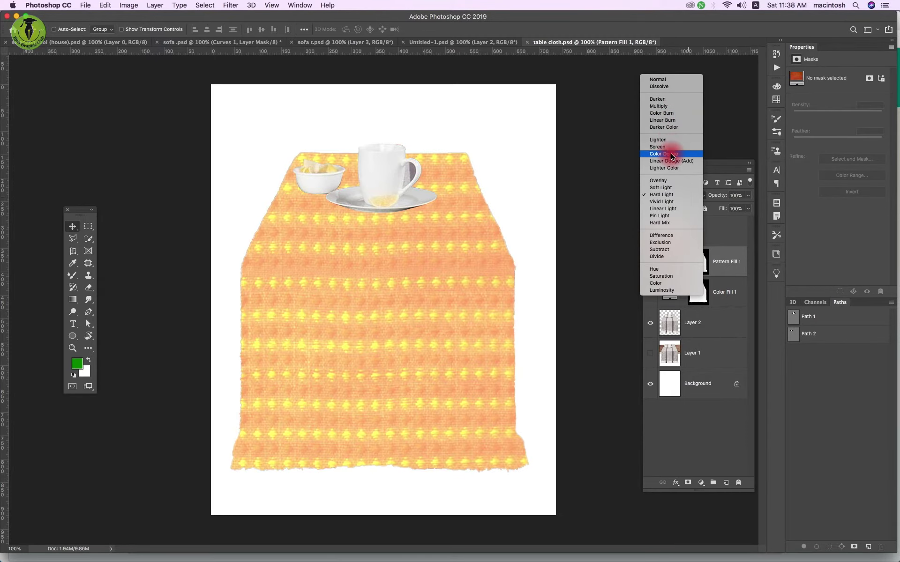
left_click(670, 195)
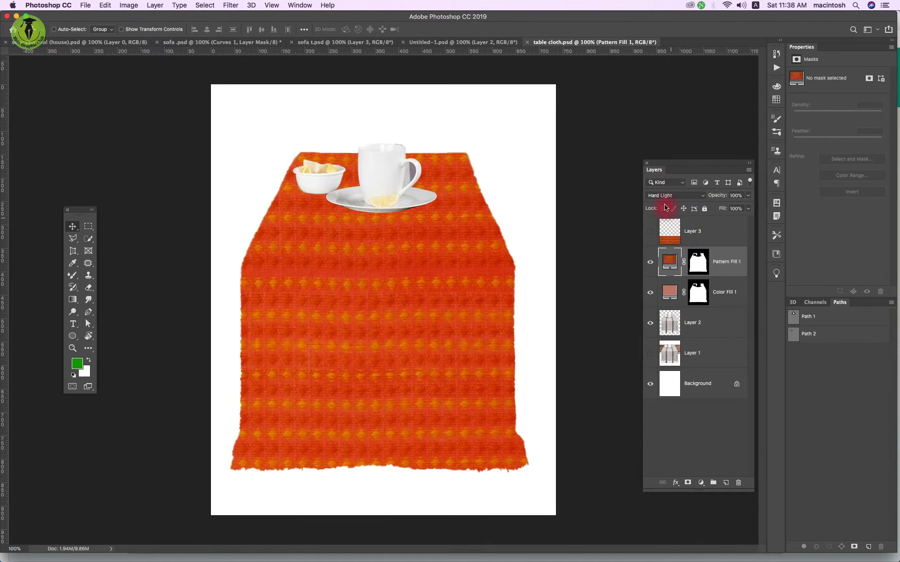
left_click(649, 292)
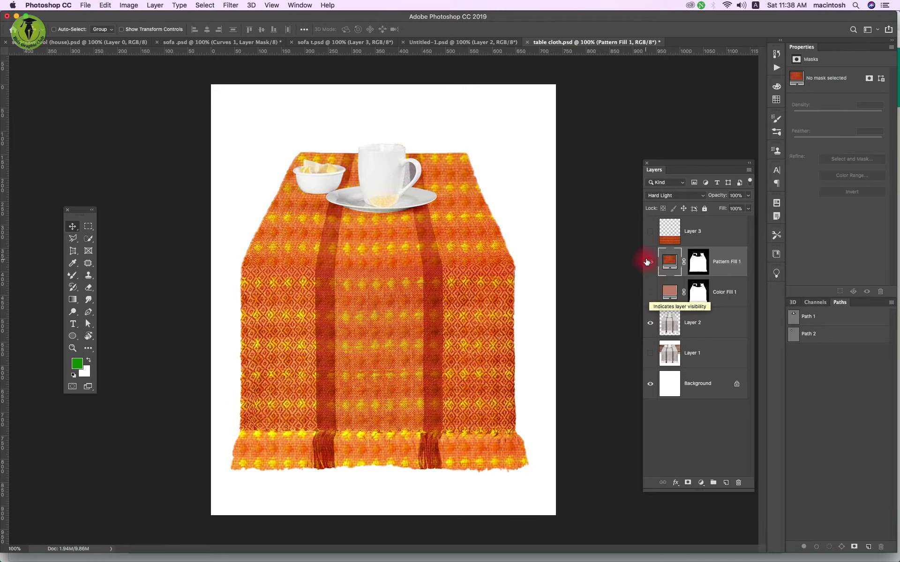
left_click(650, 264)
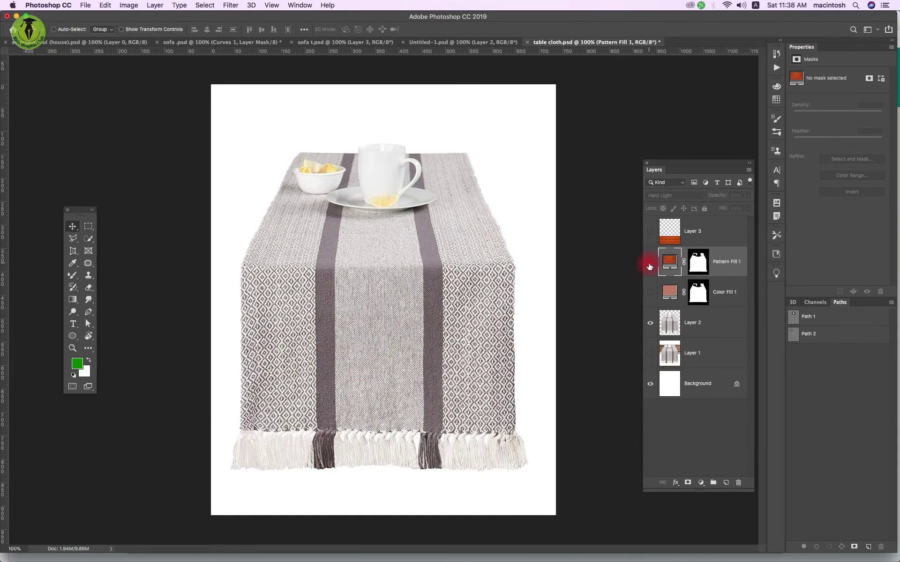
- Show Pattern Fill 1 and Color Fill 1 again and select Color Fill 1
left_click(650, 263)
left_click(649, 293)
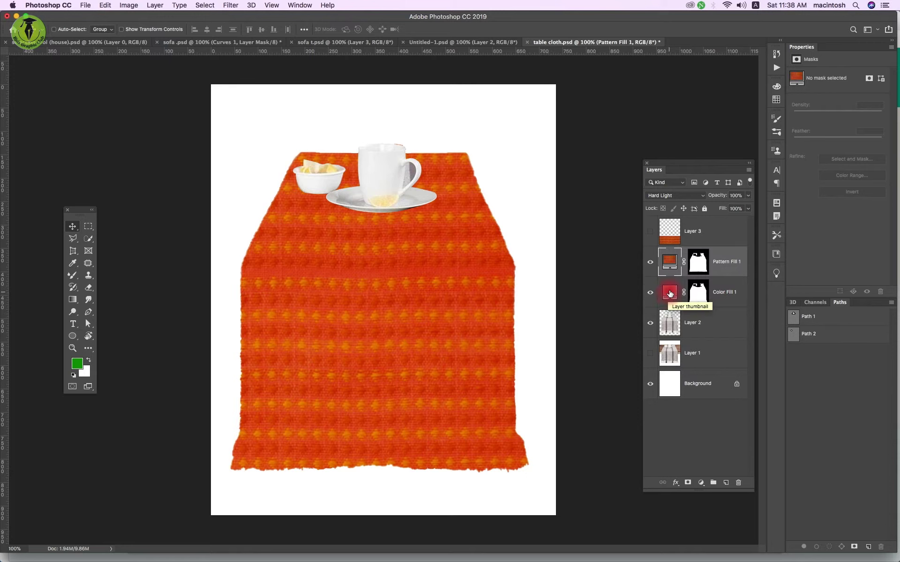
left_click(673, 293)
left_click(665, 196)
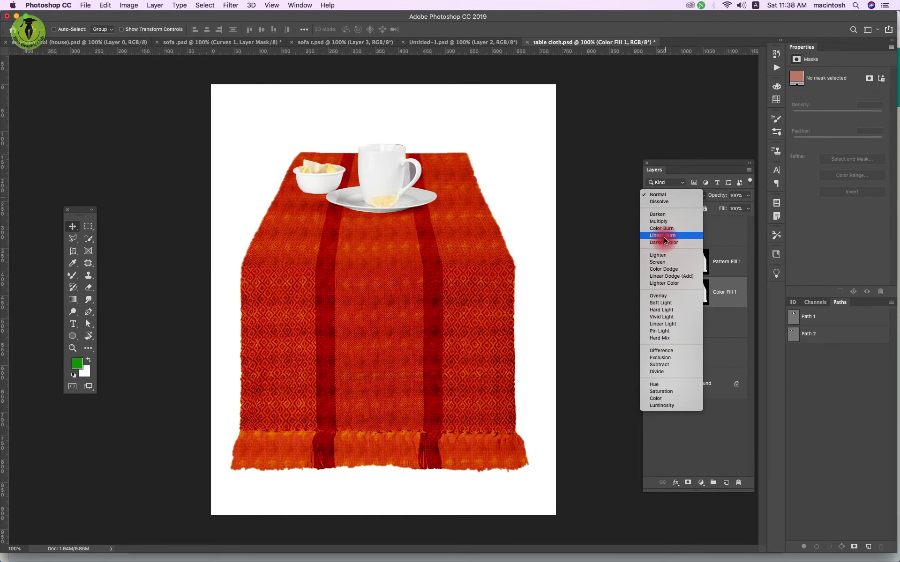
left_click(678, 170)
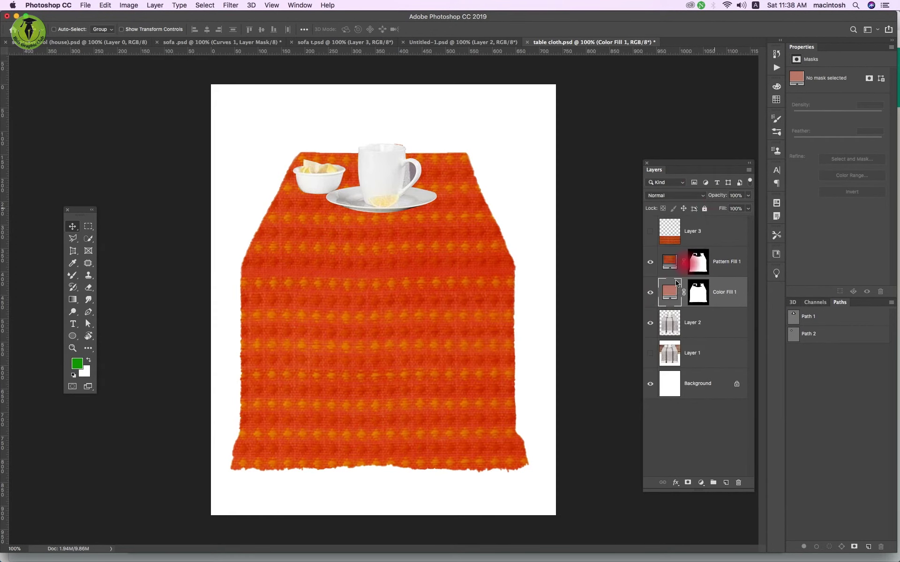
left_click(649, 323)
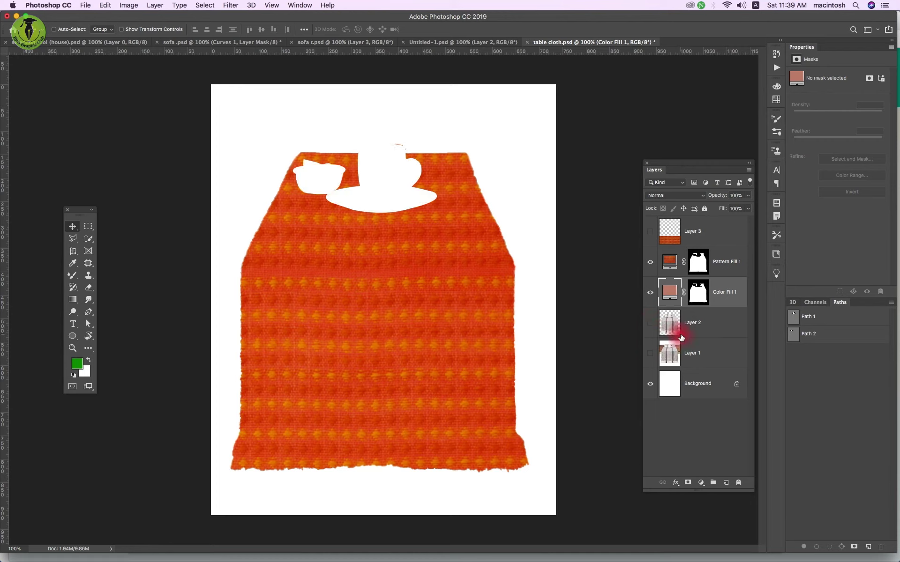
left_click(675, 196)
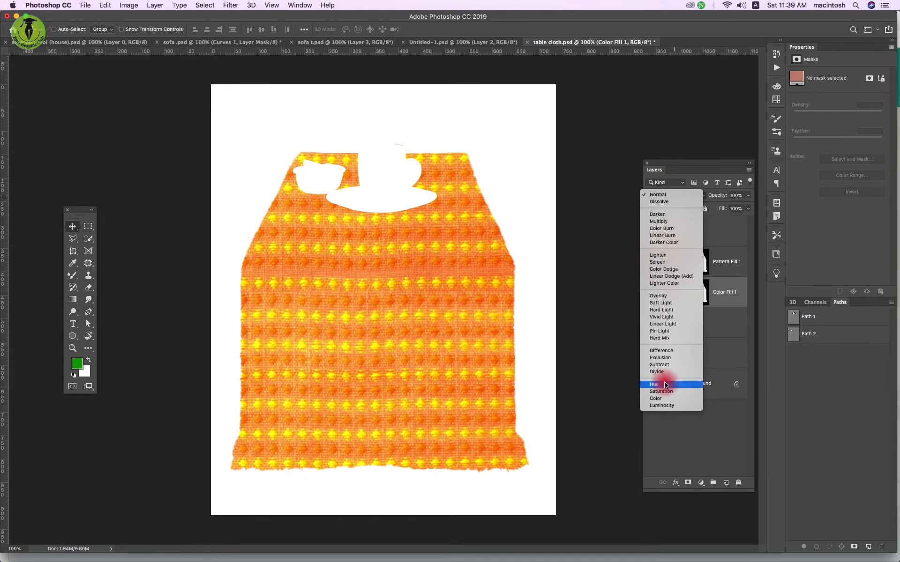
left_click(690, 169)
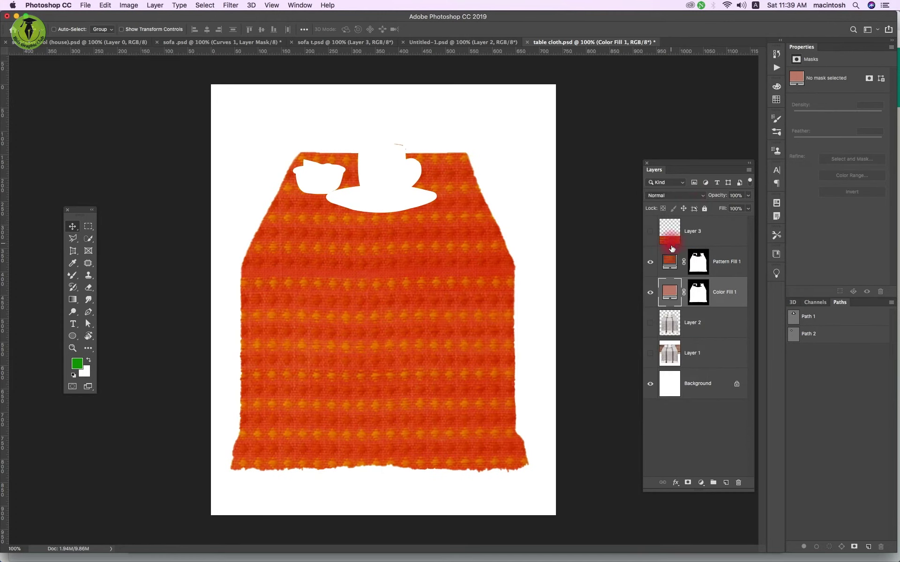
left_click(651, 327)
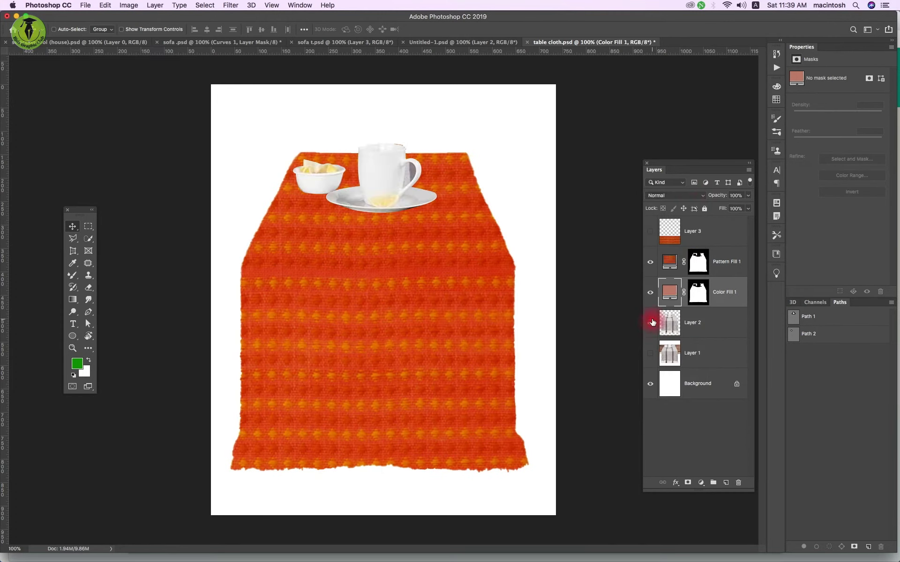
- Duplicate Layer 2 and hide Pattern Fill 1 and Color Fill 1 to reveal the grey runner
left_click(690, 326)
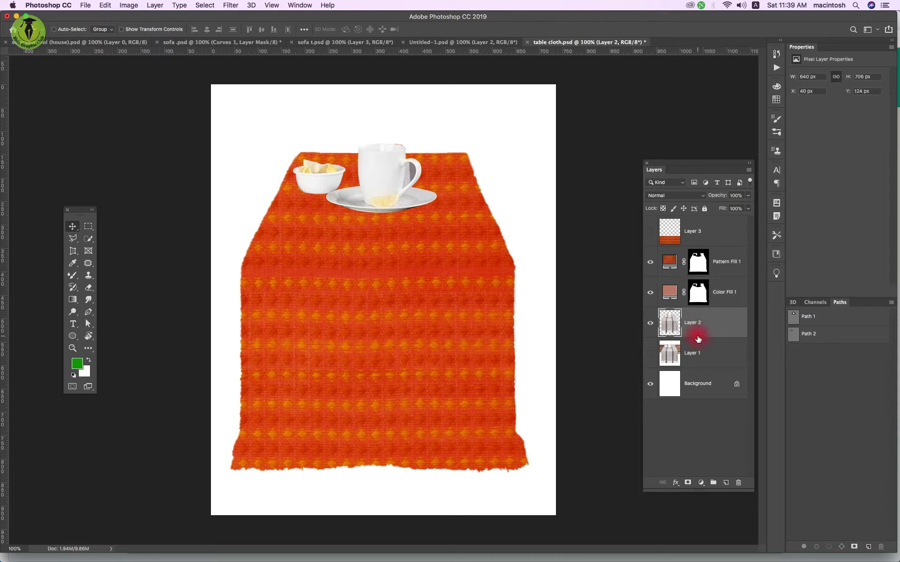
key("super+j")
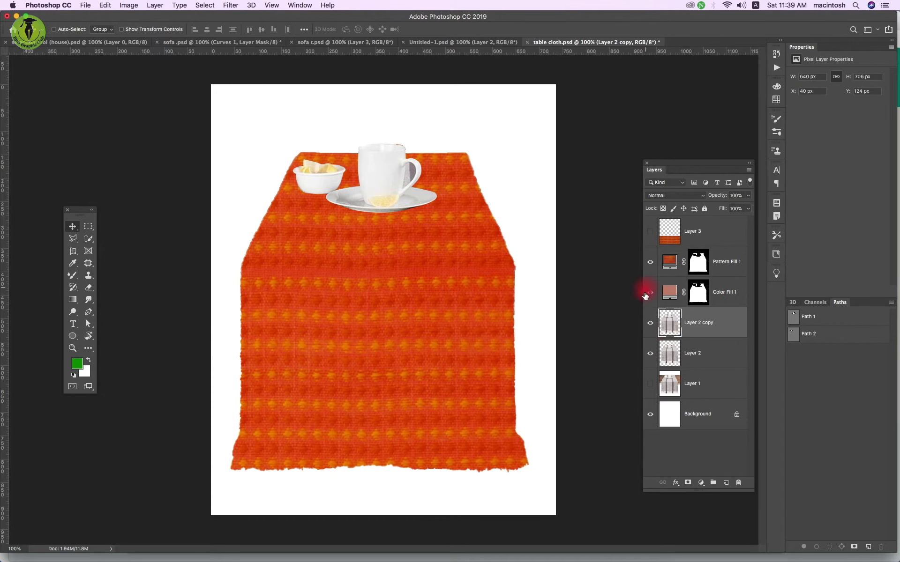
left_click(649, 262)
left_click(650, 293)
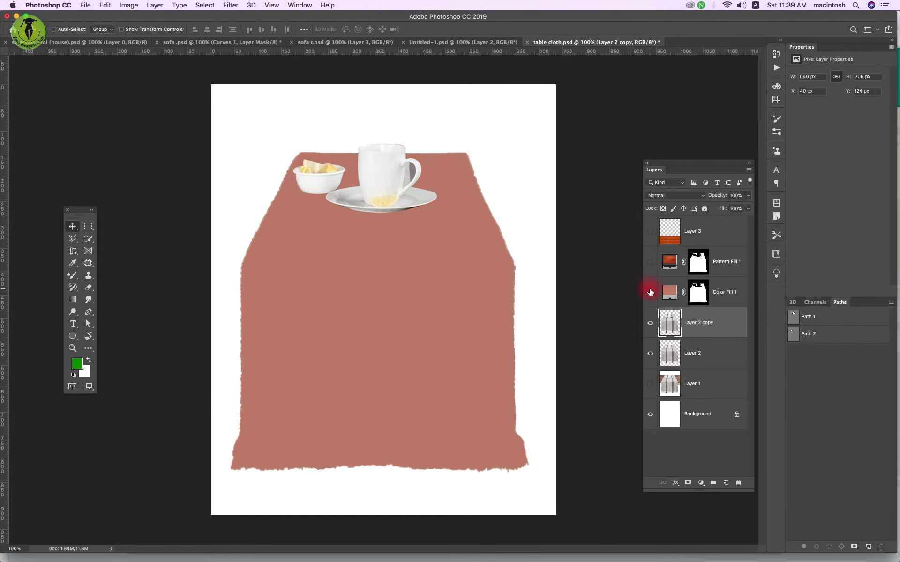
left_click(691, 327)
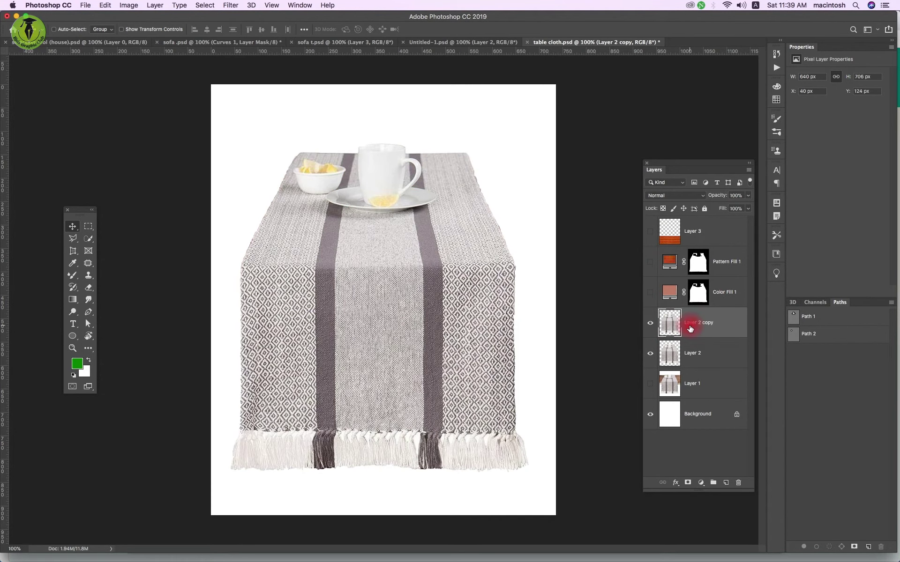
key("super")
- Make a selection from the Path 1 and Path 2 cup and bowl outlines
left_click(808, 319)
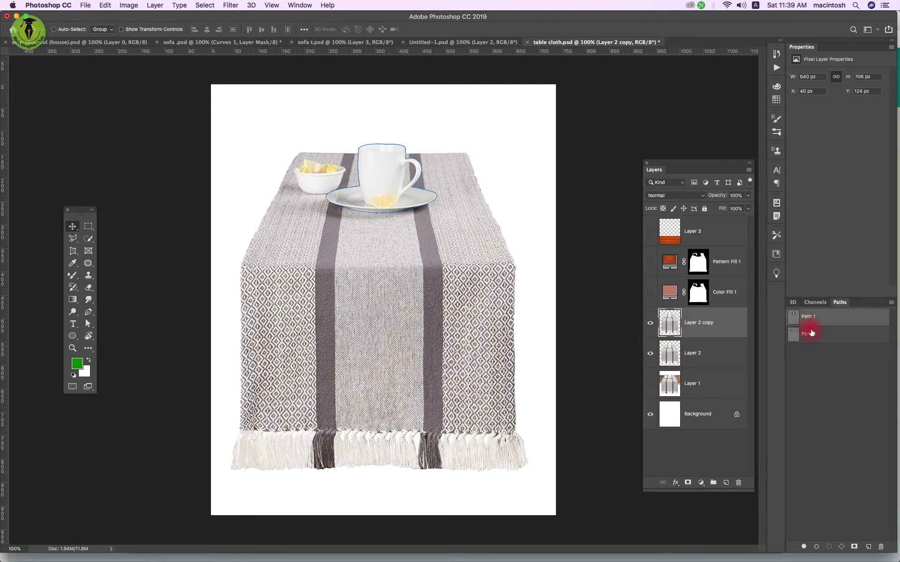
left_click(810, 335, "shift")
key("ctrl+Return")
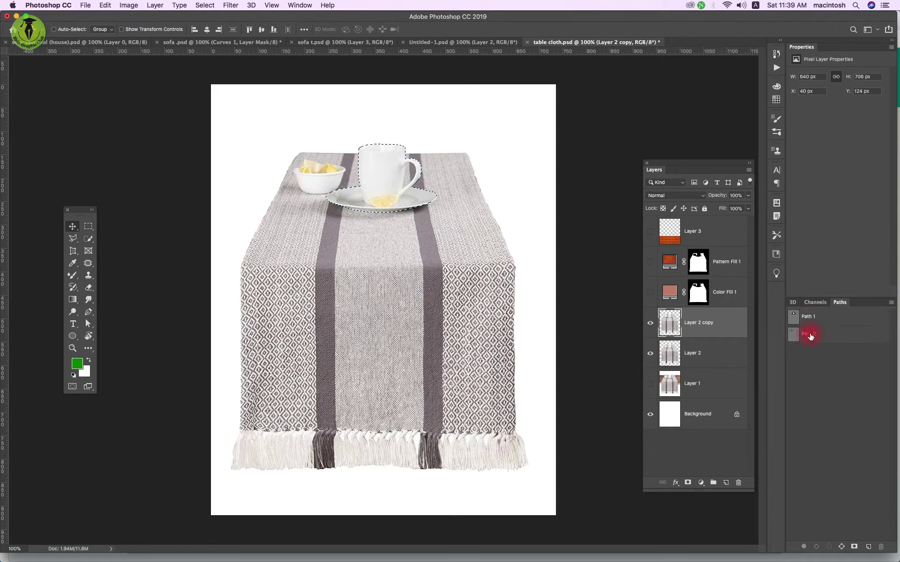
left_click(811, 323)
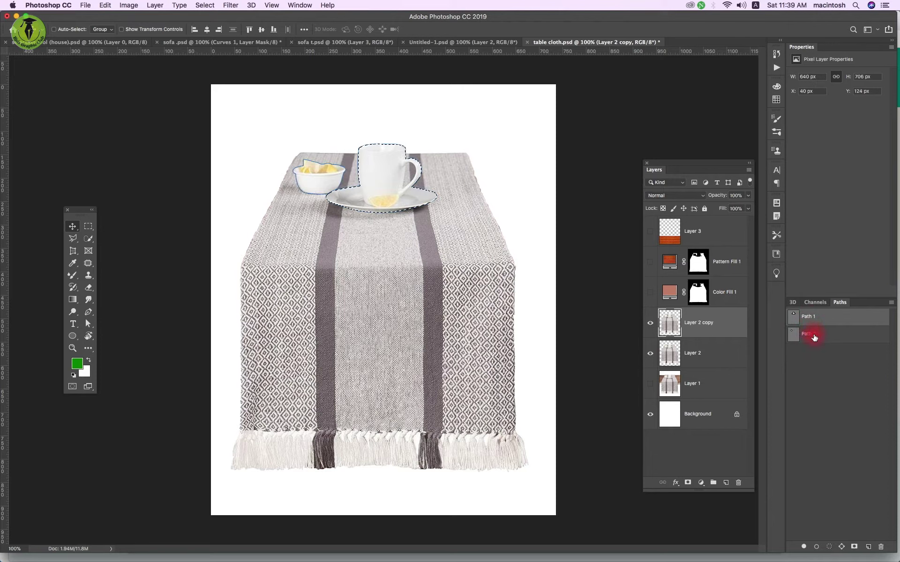
left_click(890, 302)
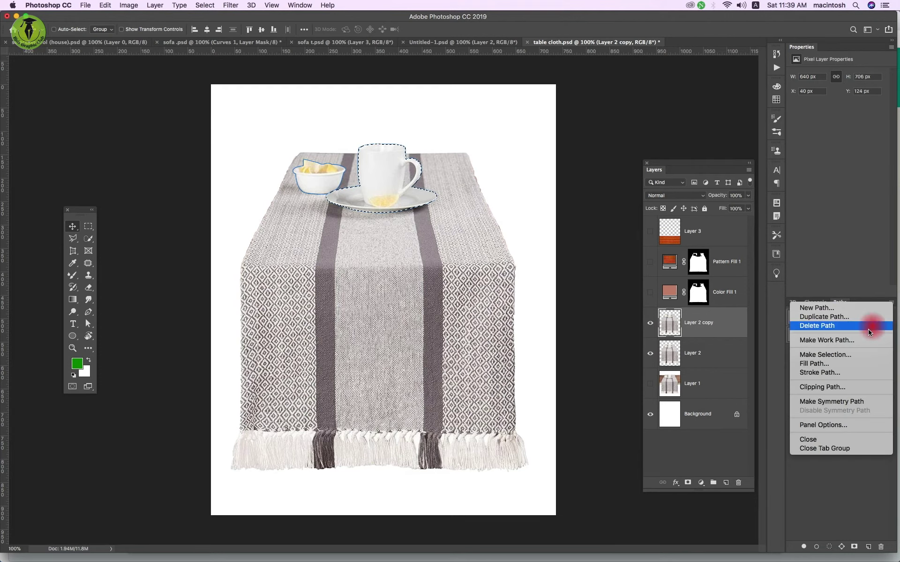
left_click(851, 354)
left_click(501, 220)
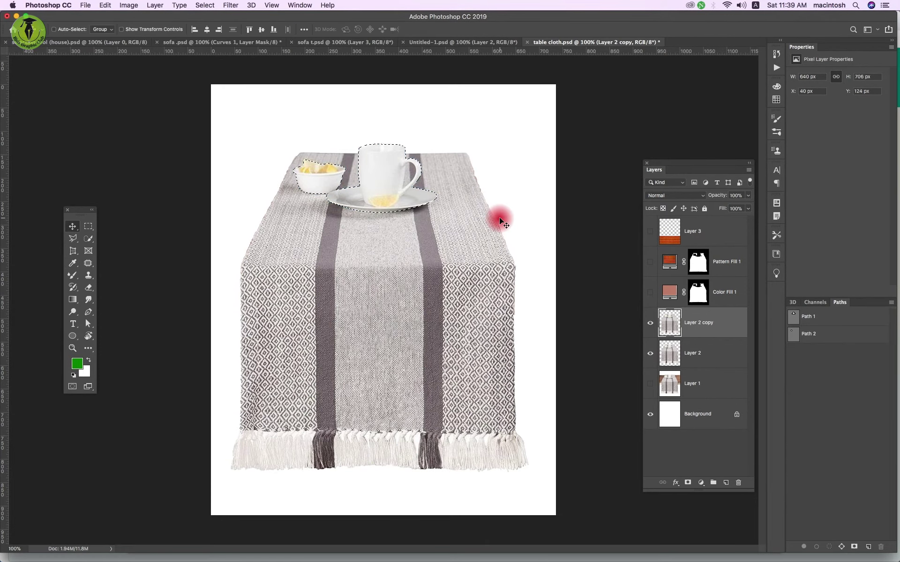
- Invert the selection to cover everything except the cup, saucer and bowl
key("v")
key("ctrl+shift+i")
left_click(702, 484)
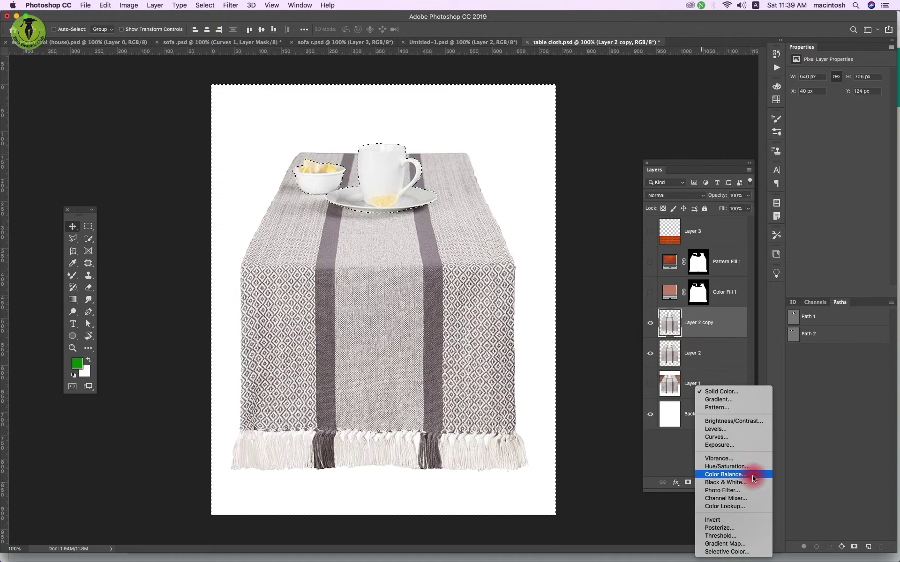
- Add a Hue/Saturation adjustment layer and trial hue and lightness changes on the runner
left_click(754, 467)
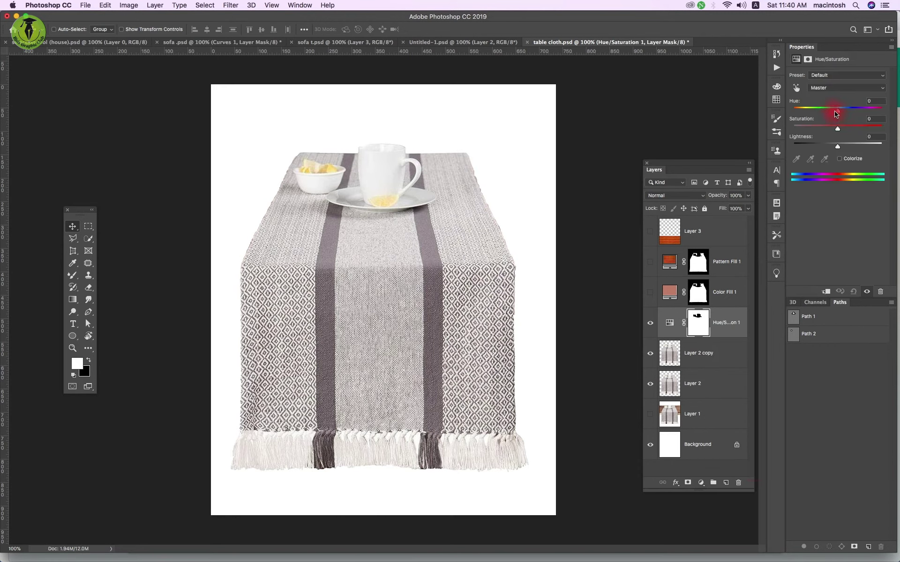
mouse_move(836, 114)
left_mouse_down()
mouse_move(800, 114)
mouse_move(854, 128)
left_mouse_up()
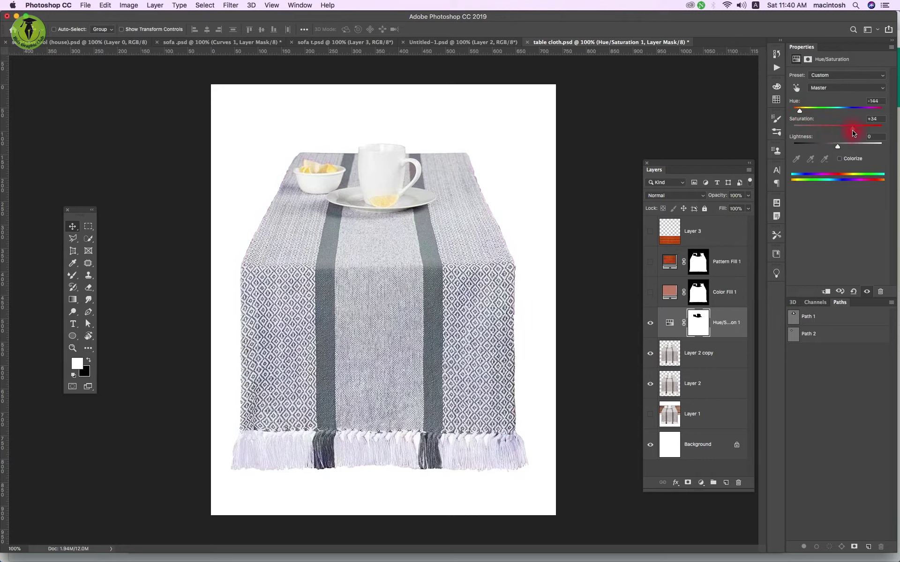
left_click(843, 161)
left_click_drag(839, 150, 835, 150)
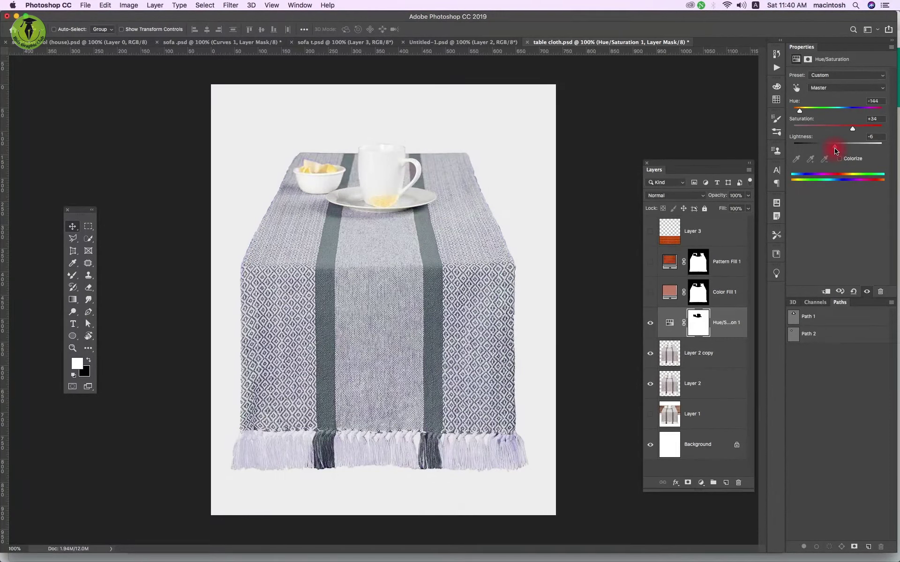
left_click_drag(733, 357, 720, 341)
- Tick Colorize and set Hue 13, Saturation 66, Lightness +5 for a saturated red runner
left_click(839, 158)
left_click(820, 115)
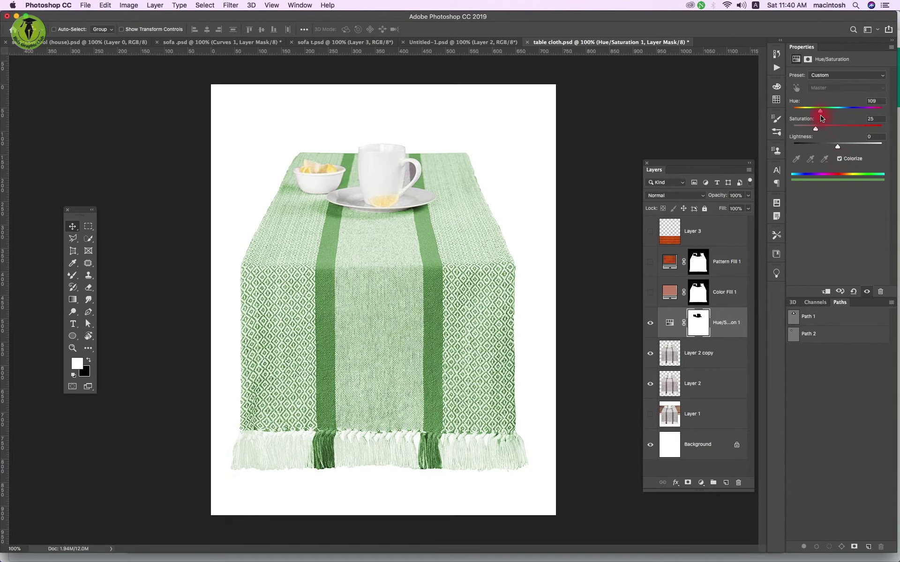
left_click_drag(816, 114, 802, 113)
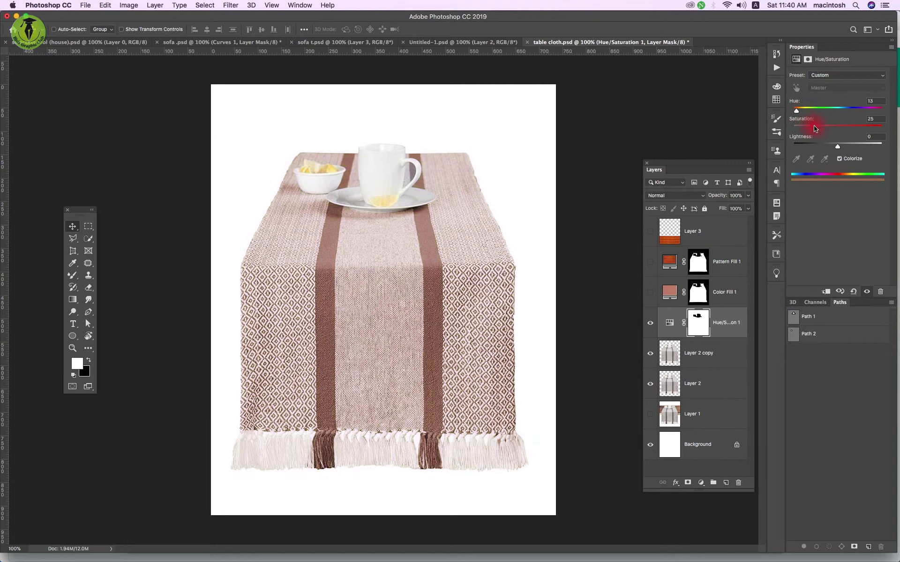
left_click_drag(815, 129, 838, 131)
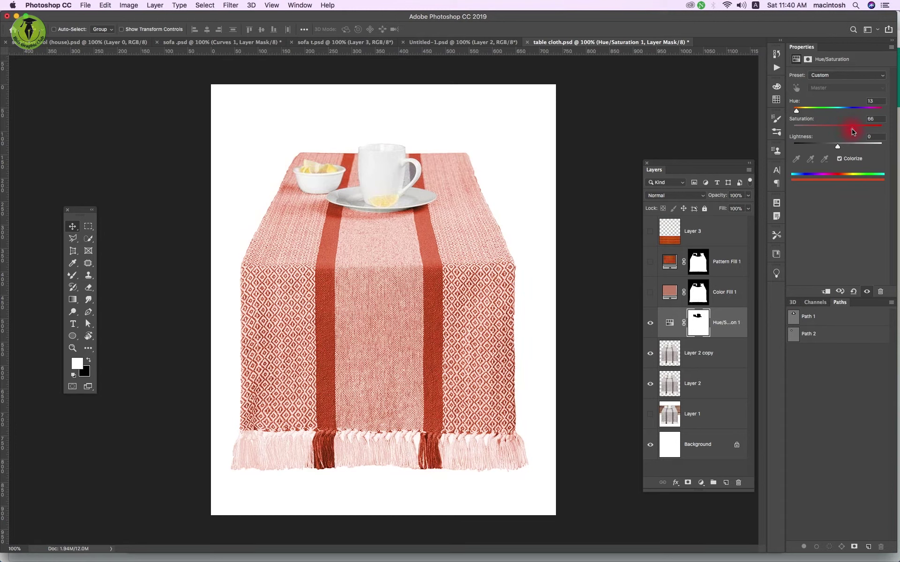
left_click_drag(837, 147, 842, 148)
- Show Color Fill 1 and Pattern Fill 1, hide Hue/Saturation 1, and keep Color Fill 1 at Normal
left_click(649, 292)
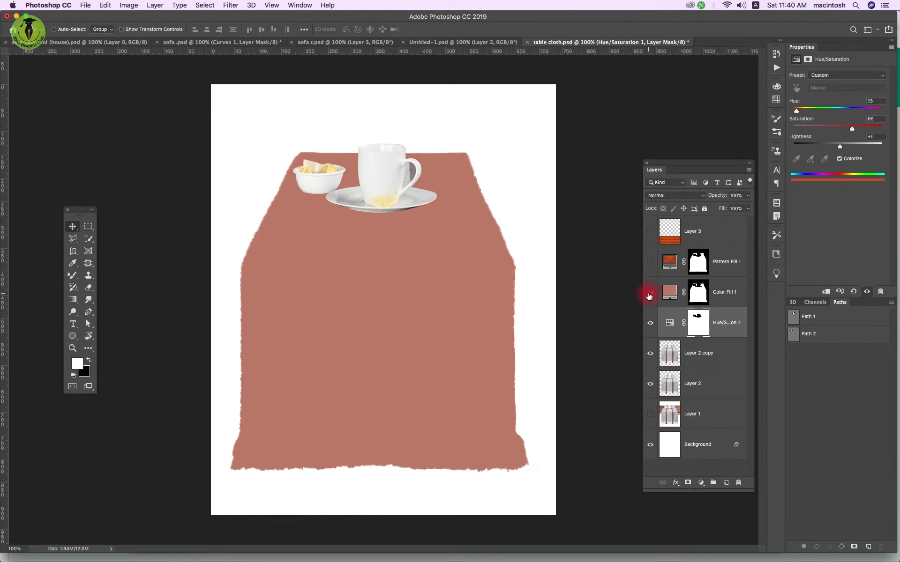
left_click(650, 261)
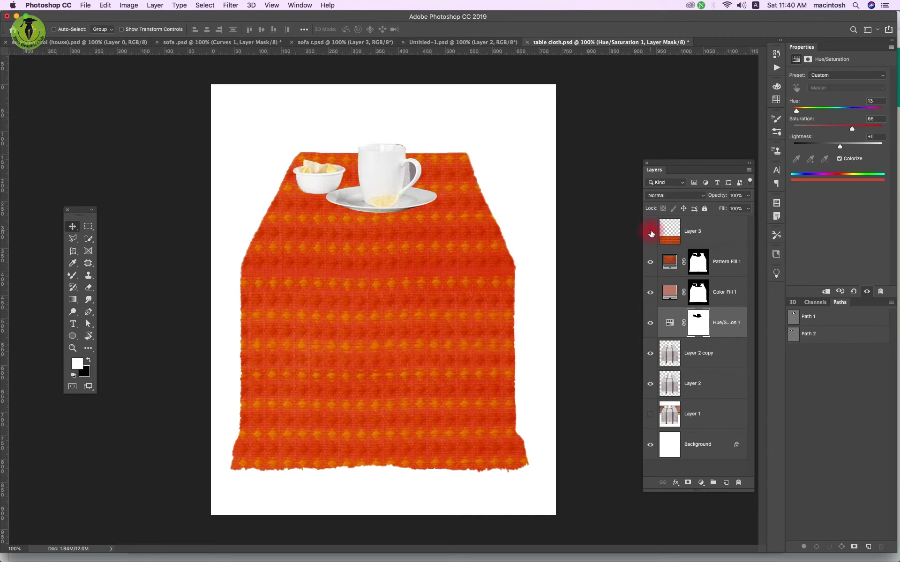
left_click(650, 323)
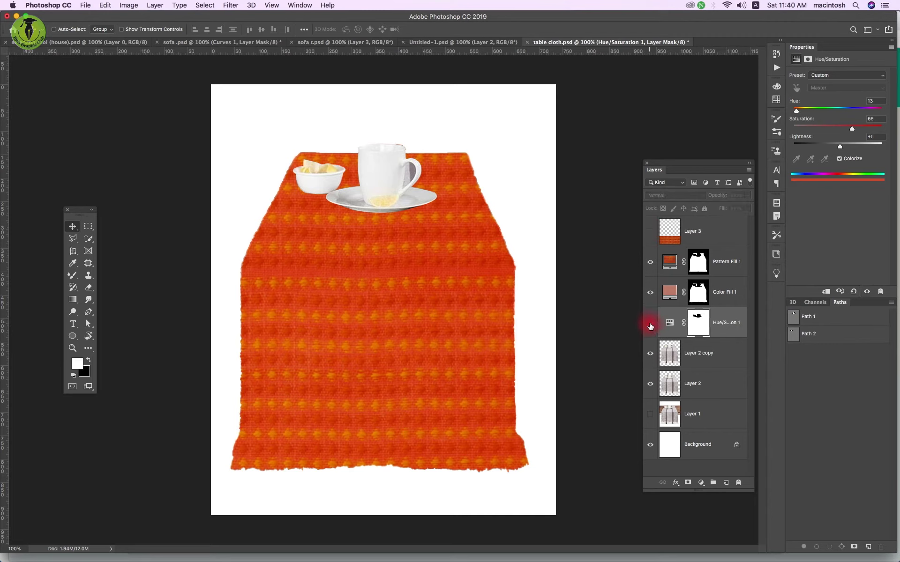
left_click(669, 292)
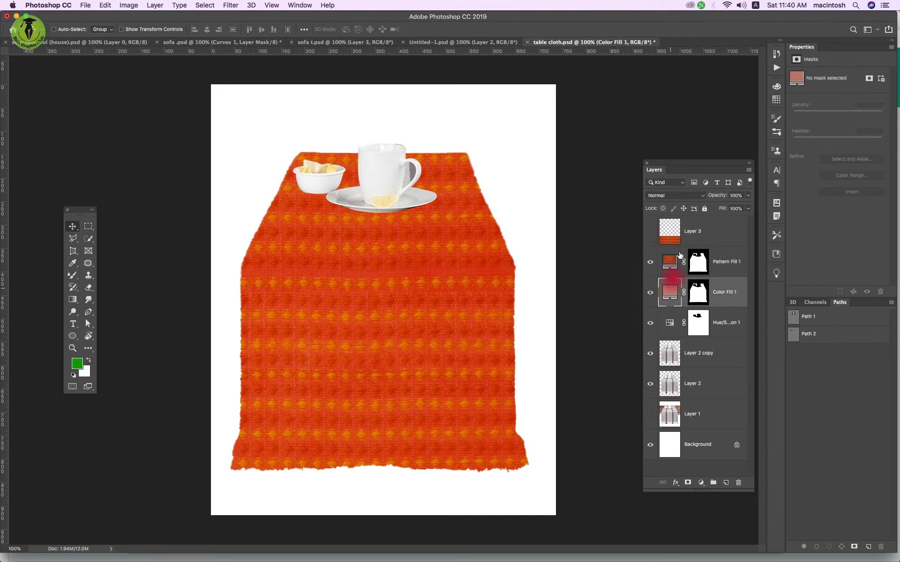
left_click(672, 198)
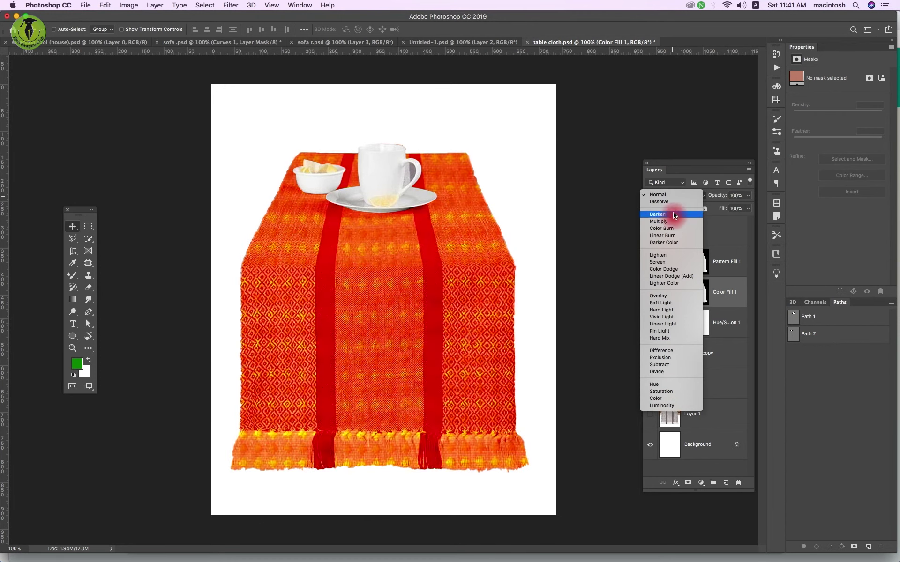
left_click(679, 195)
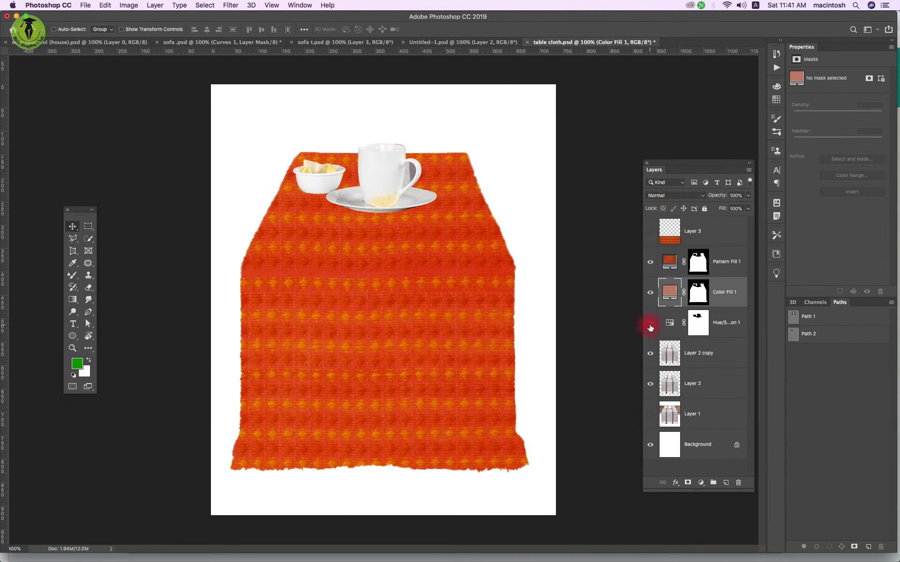
- Show the red wooden table layer and make a selection from the Path 1 and Path 2 outlines
left_click(649, 414)
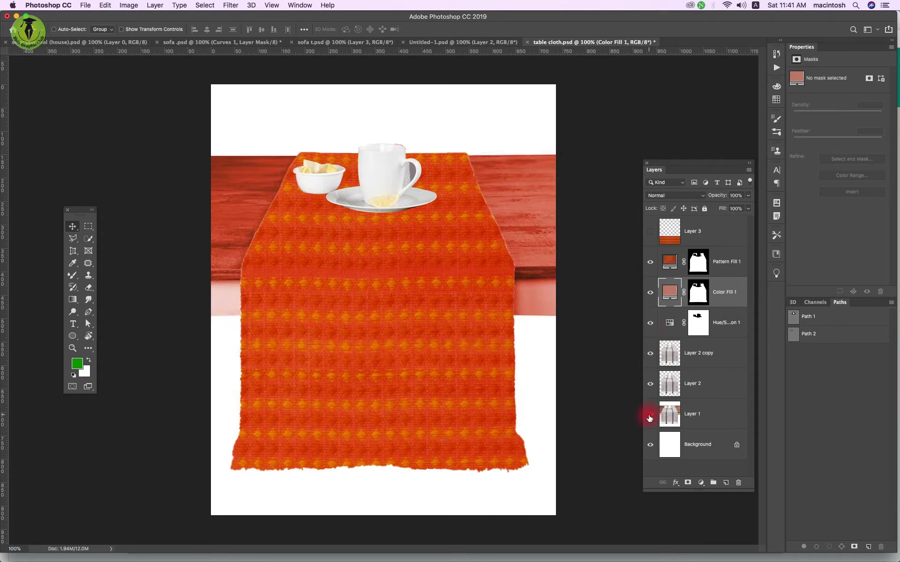
left_click(833, 322)
left_click(890, 302)
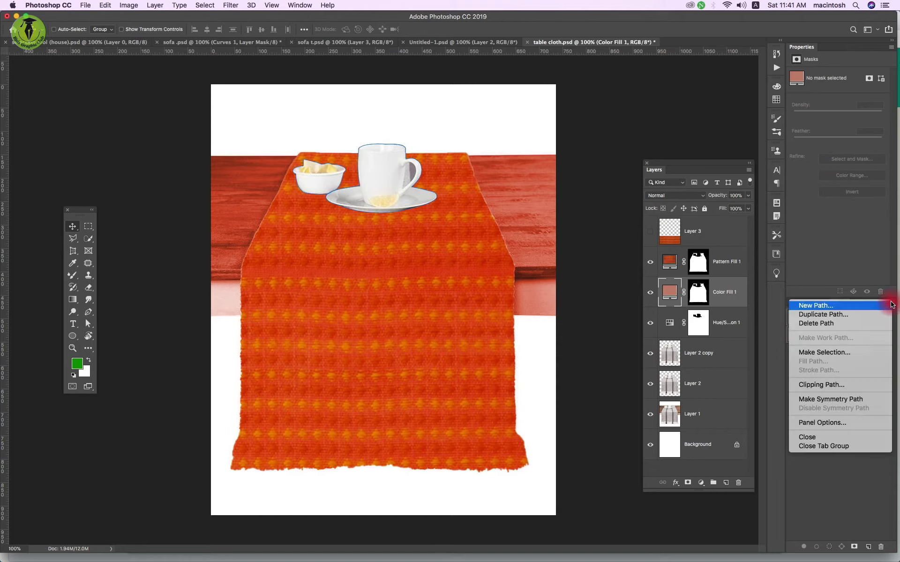
left_click(844, 352)
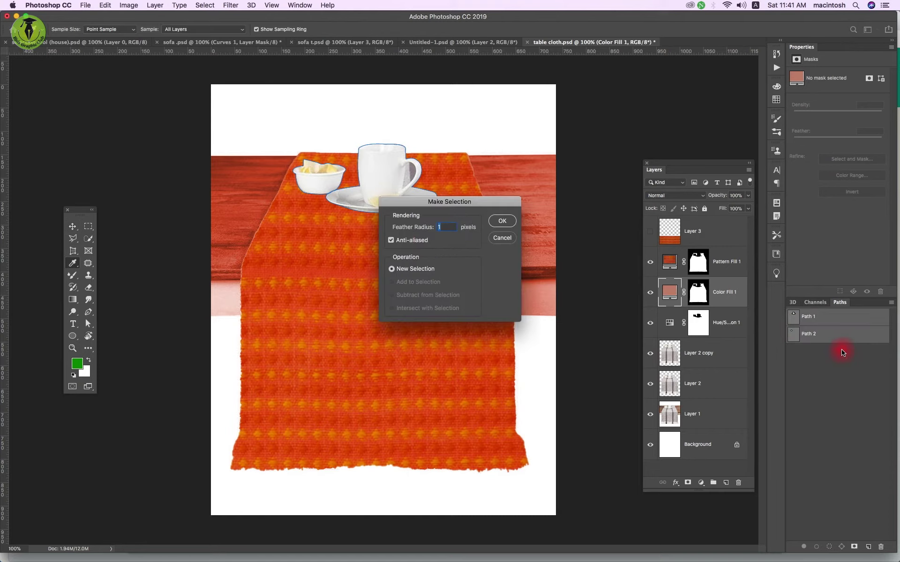
left_click(496, 220)
key("v")
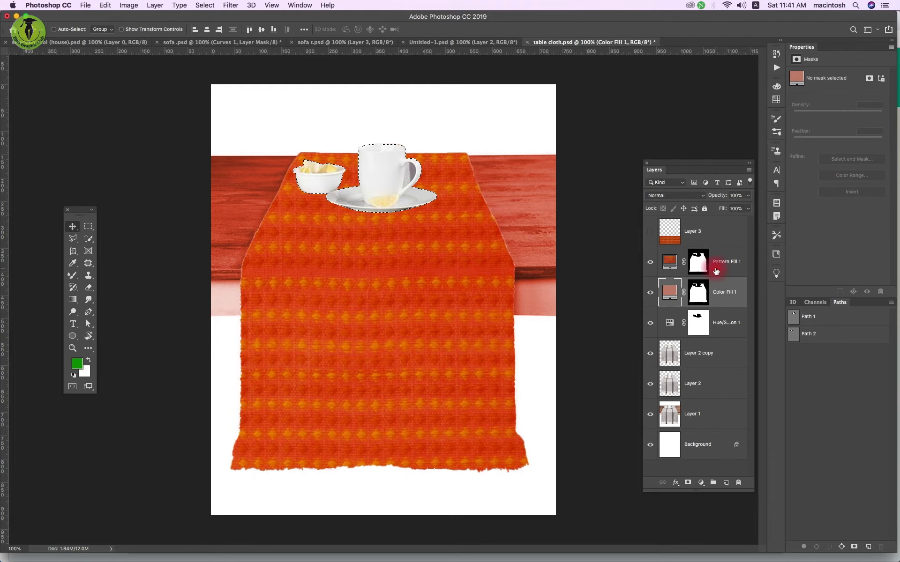
- On a new layer above Hue/Saturation 1, fill the selection with the runner's sampled orange-red, then deselect
left_click(722, 328)
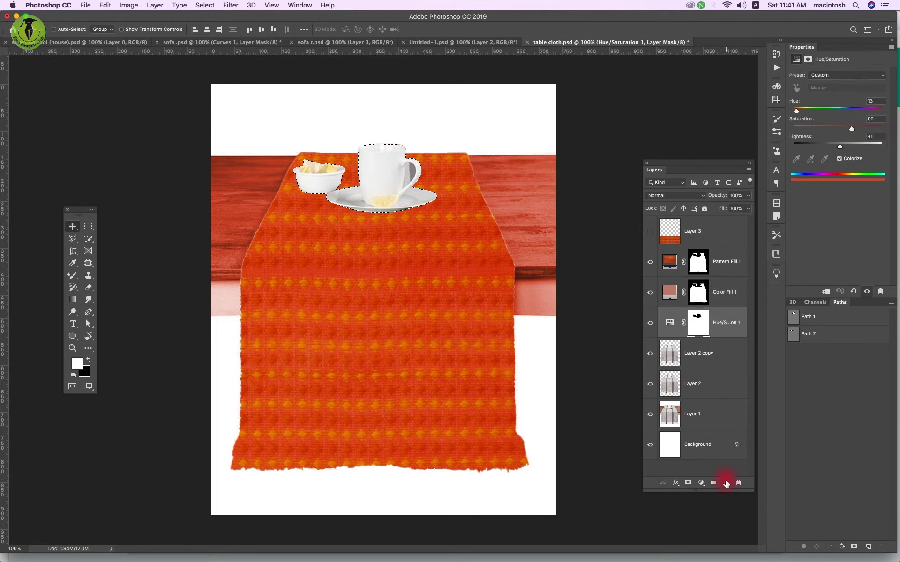
left_click(726, 483)
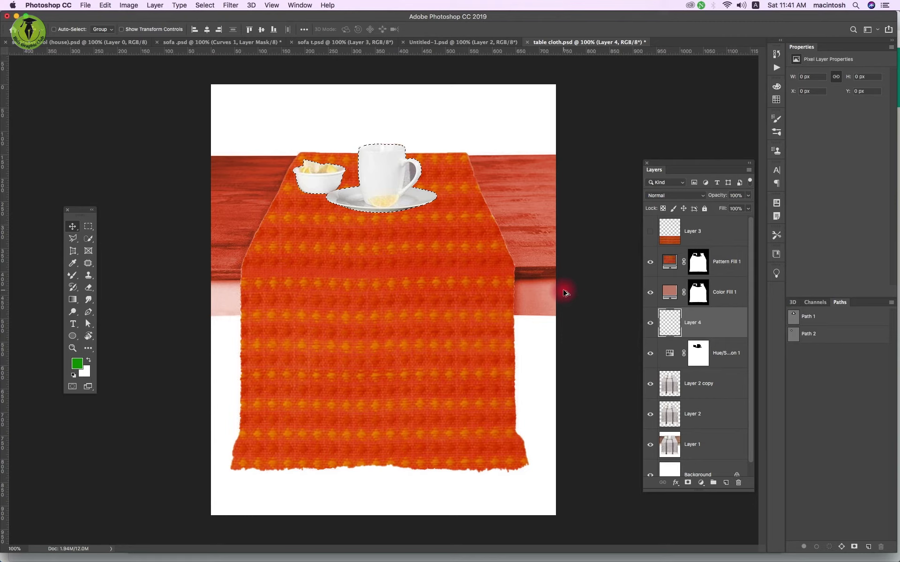
key("i")
left_click(480, 247)
key("alt+BackSpace")
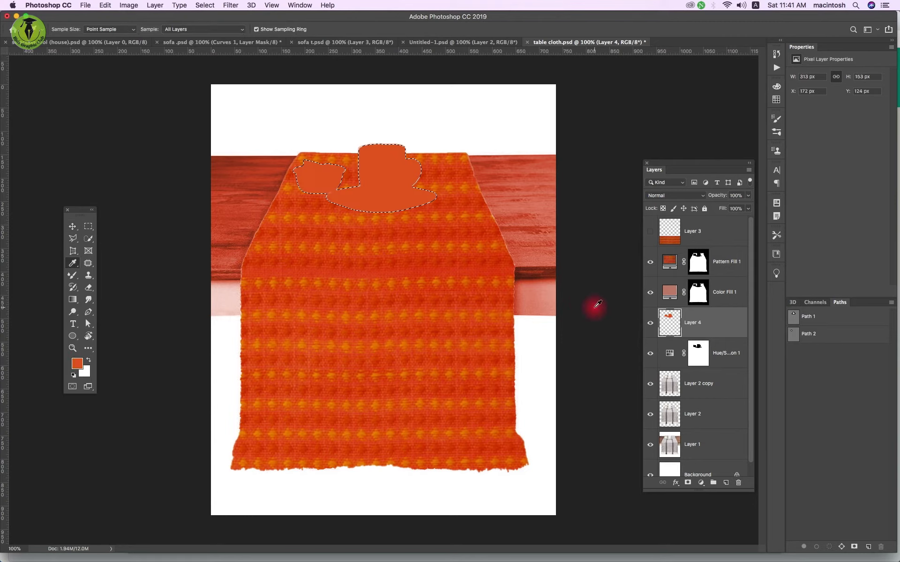
key("super+d")
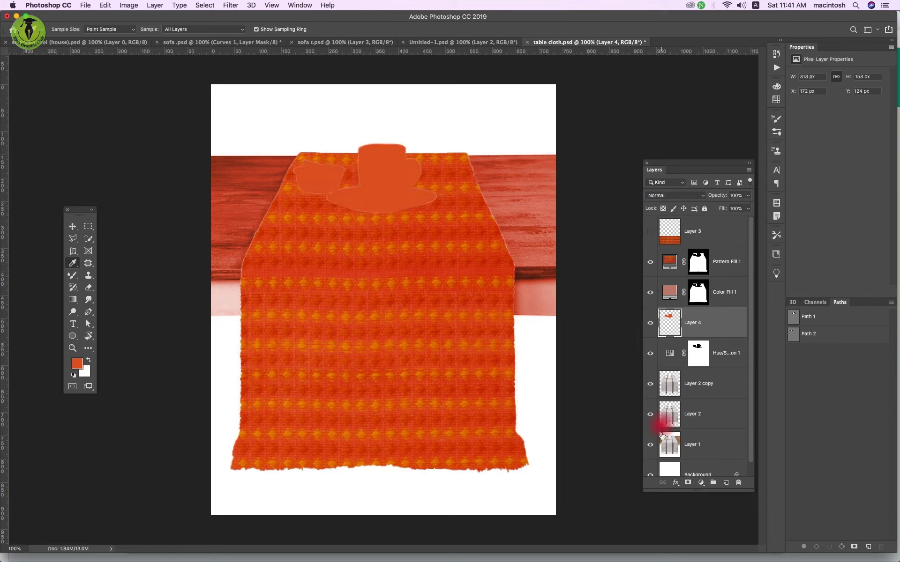
- Add a drop shadow to the Layer 4 silhouettes, then hide Color Fill 1 and Pattern Fill 1
left_click(675, 482)
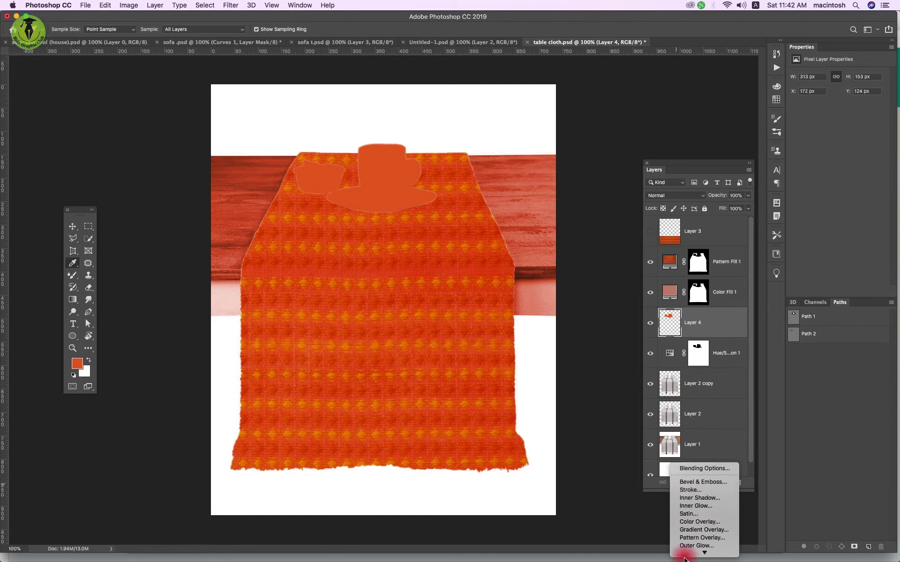
left_click(698, 552)
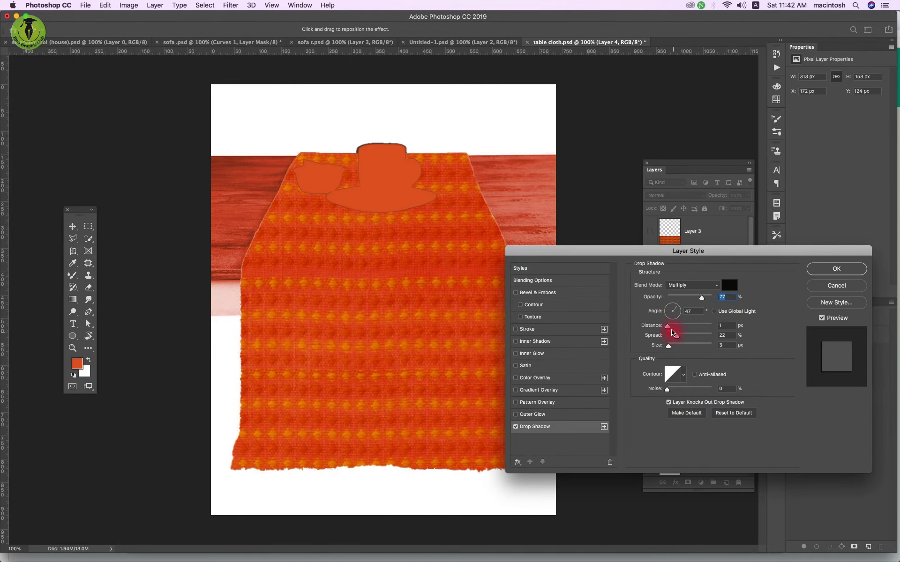
mouse_move(667, 326)
left_mouse_down()
mouse_move(682, 336)
mouse_move(677, 347)
mouse_move(671, 319)
mouse_move(679, 313)
left_mouse_up()
left_click(816, 271)
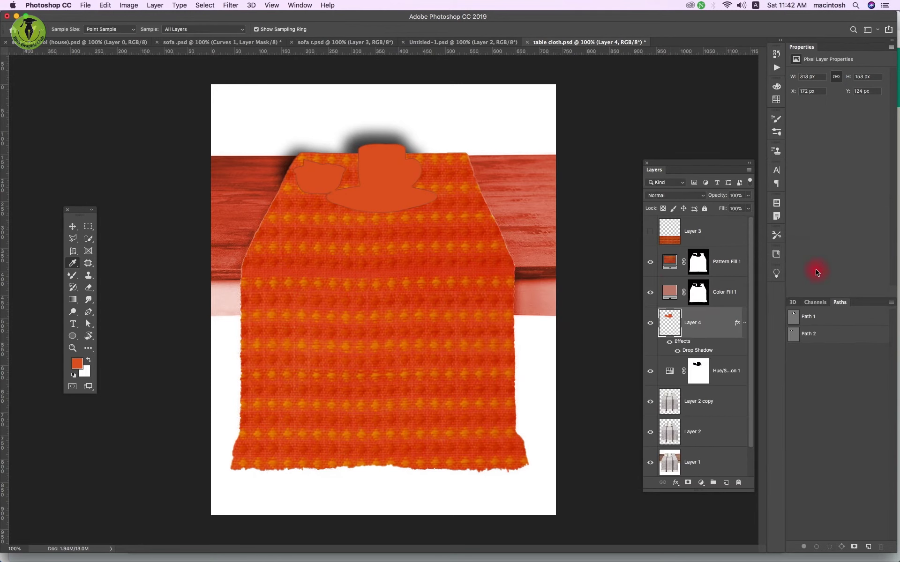
left_click(649, 293)
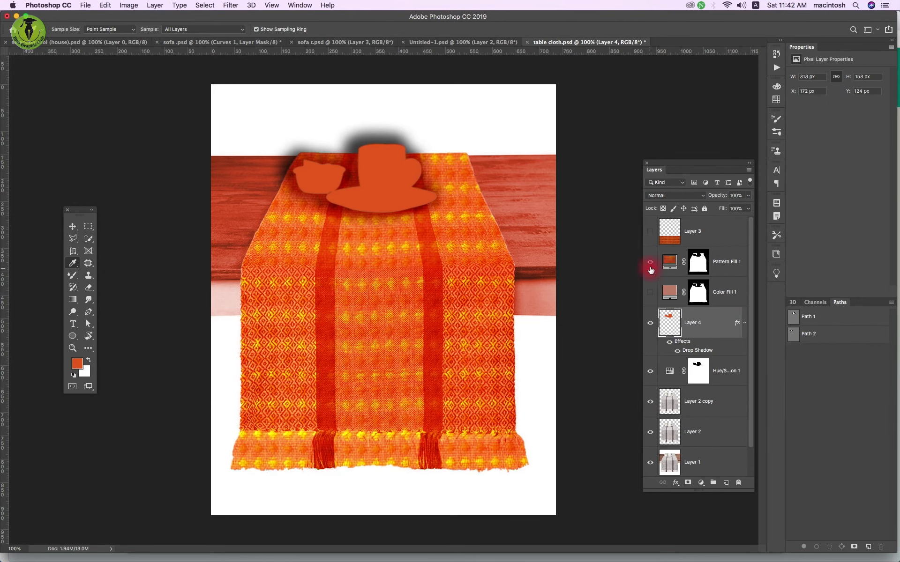
left_click(650, 262)
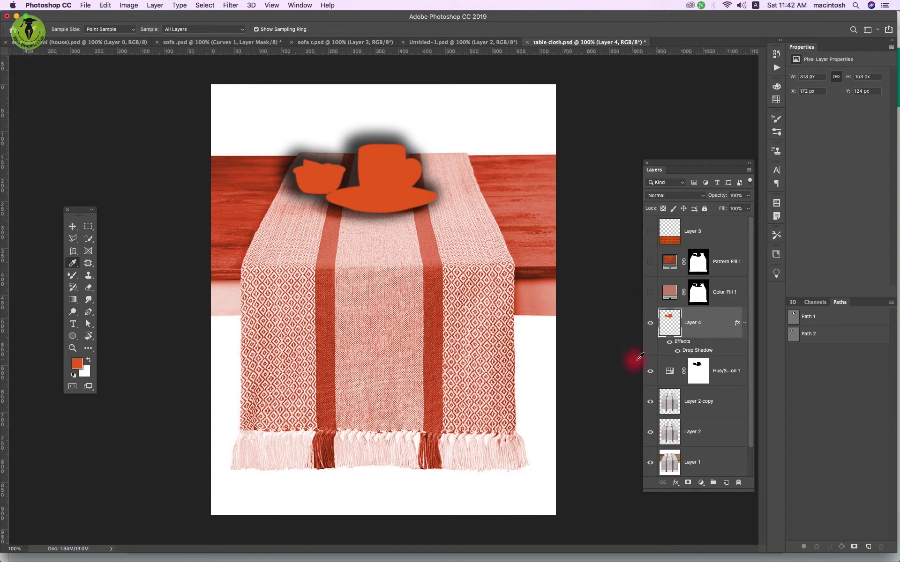
- Refine the drop shadow to spread 21%, size 18 px, lower opacity and a 92° angle
double_click(694, 350)
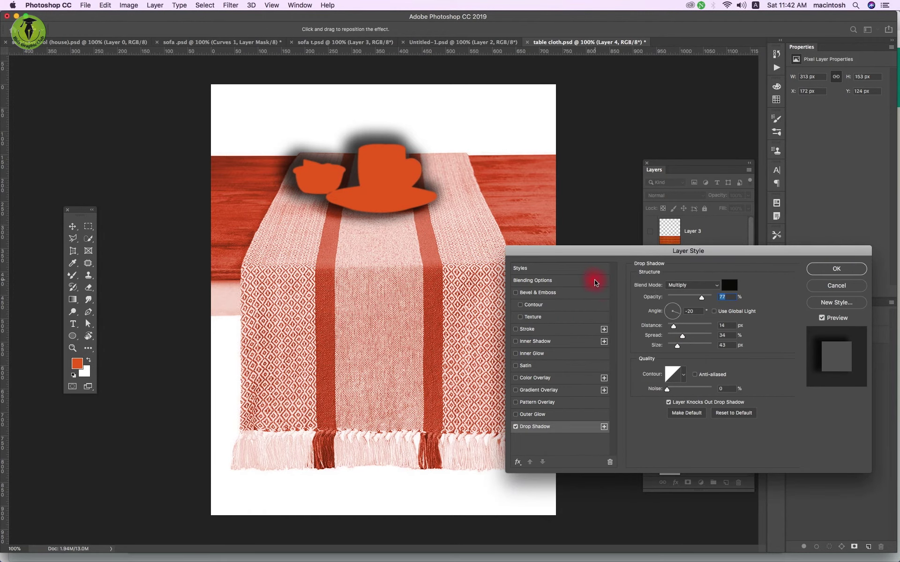
left_click_drag(681, 337, 675, 309)
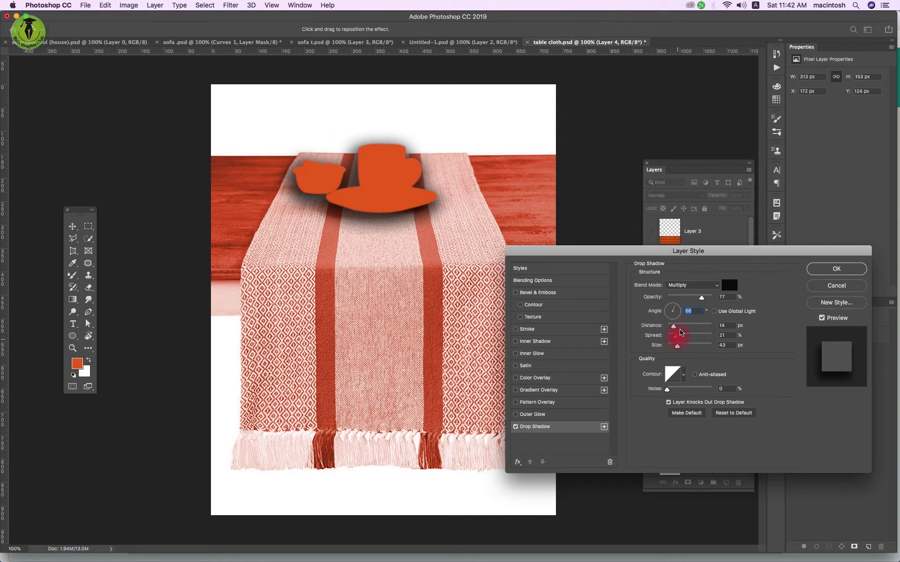
left_click_drag(701, 297, 695, 299)
left_click_drag(677, 345, 673, 348)
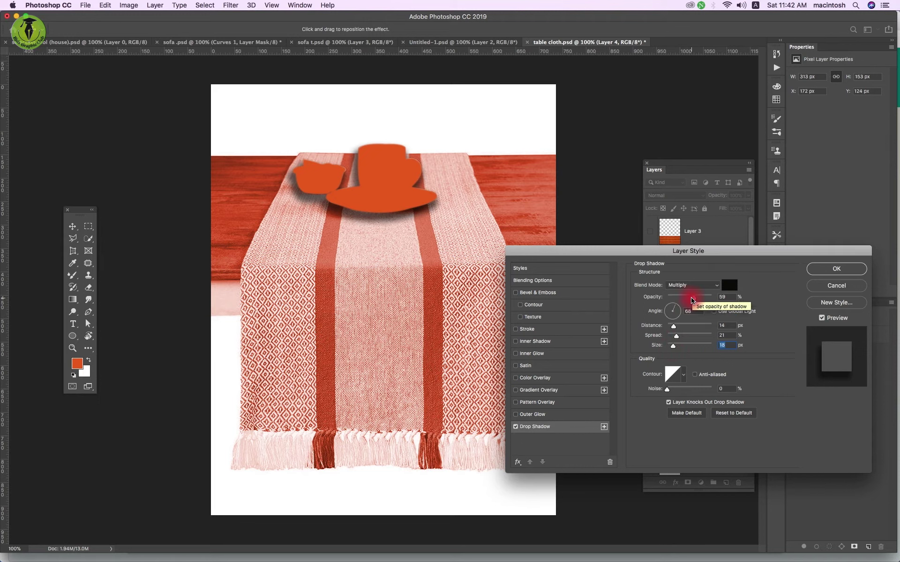
left_click_drag(693, 298, 684, 300)
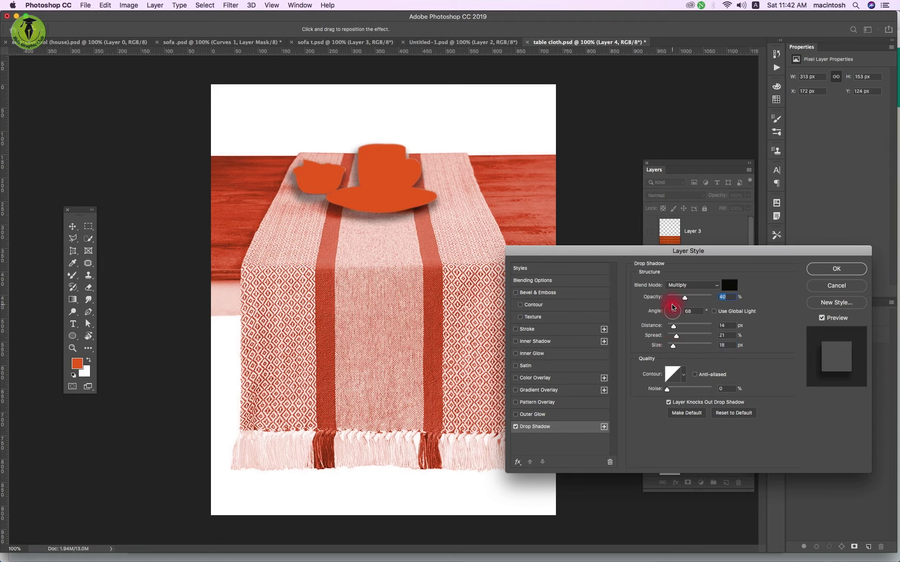
left_click(672, 307)
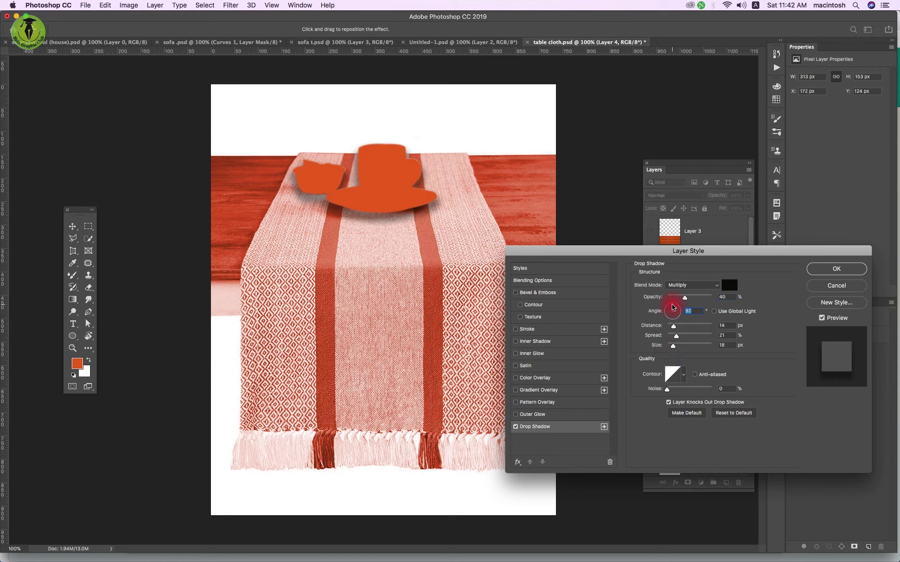
left_click(820, 269)
left_click(748, 209)
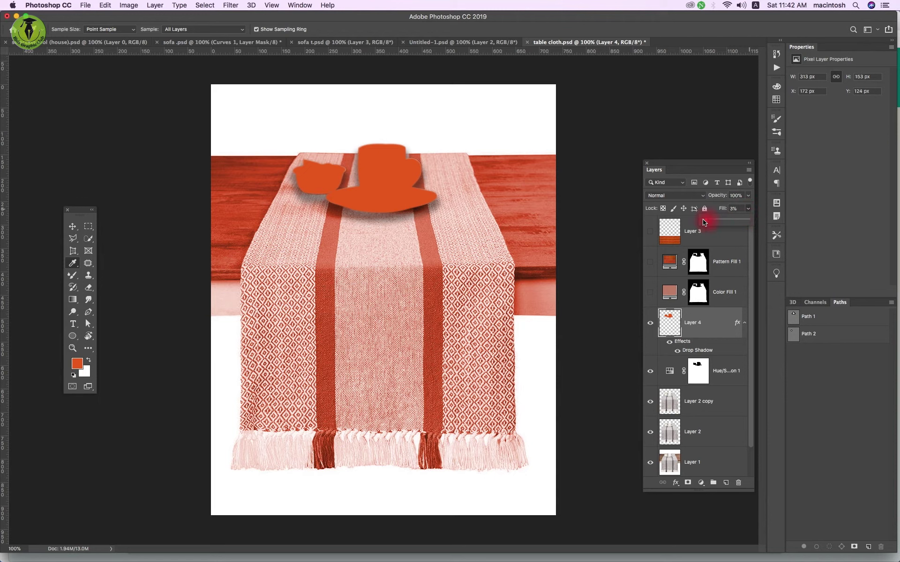
- Set Layer 4's fill to 0% and turn Pattern Fill 1 and Color Fill 1 back on
left_click_drag(745, 219, 697, 222)
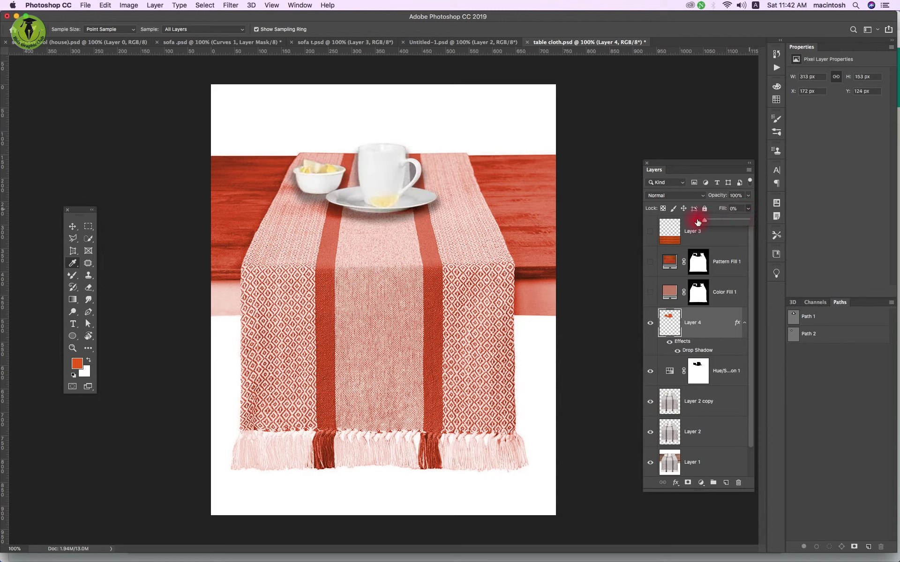
left_click(714, 174)
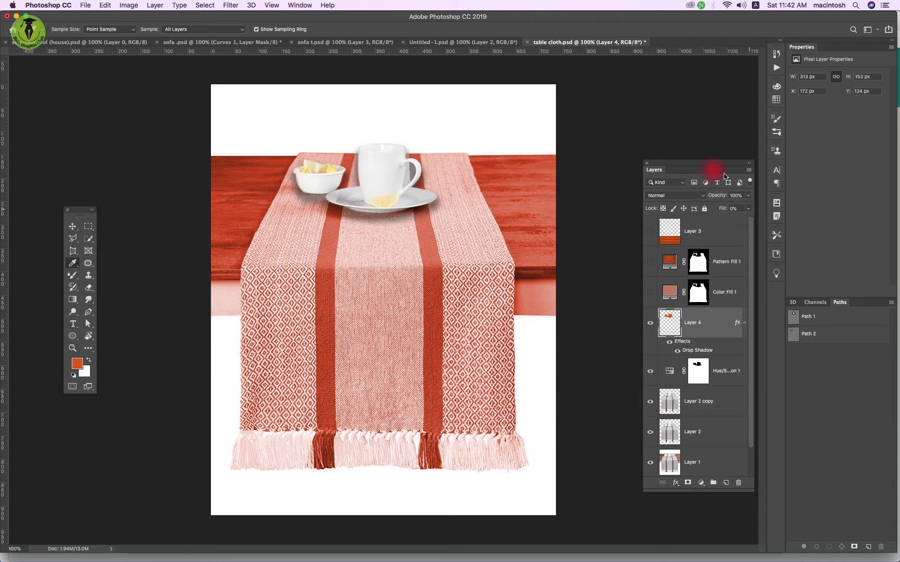
left_click(650, 263)
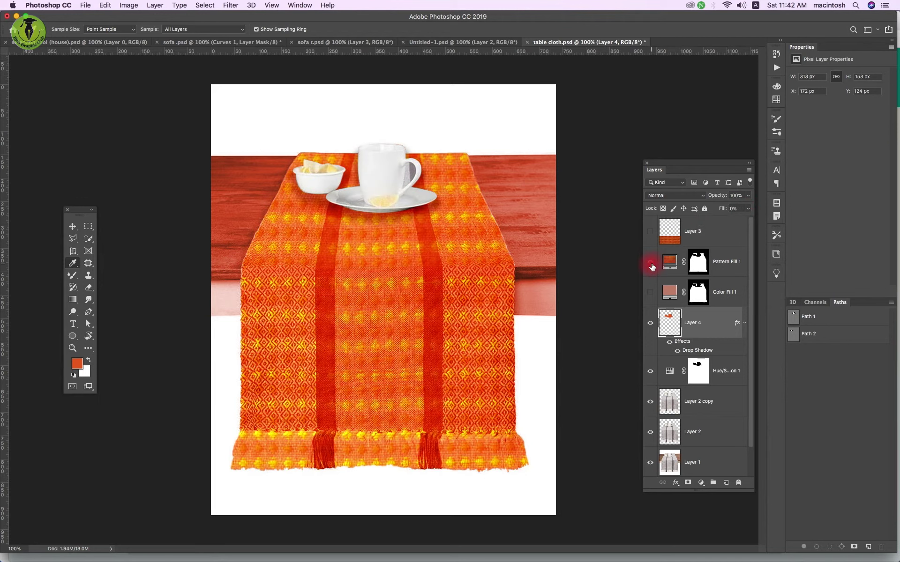
left_click(650, 294)
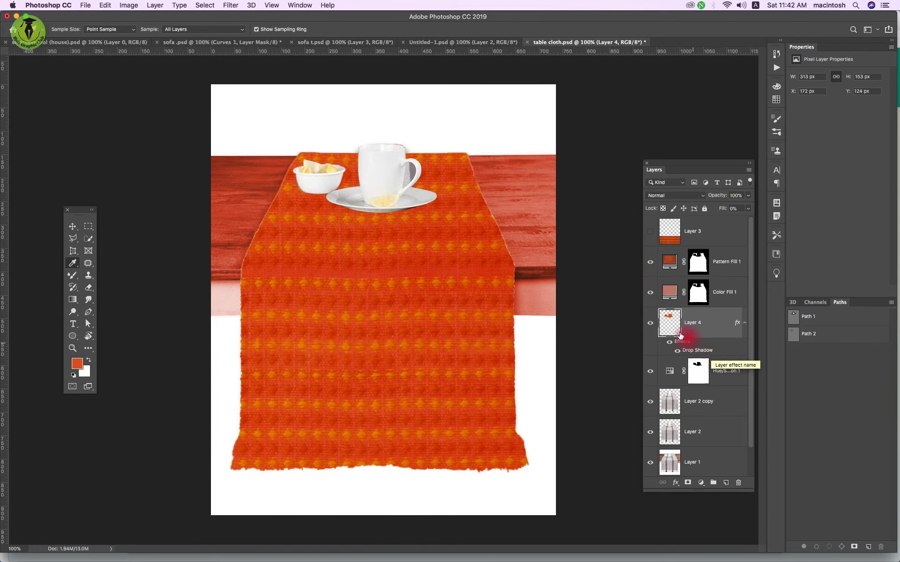
- Move Layer 4 above Pattern Fill 1 and toggle layer visibility to compare the shadow
left_click(650, 328)
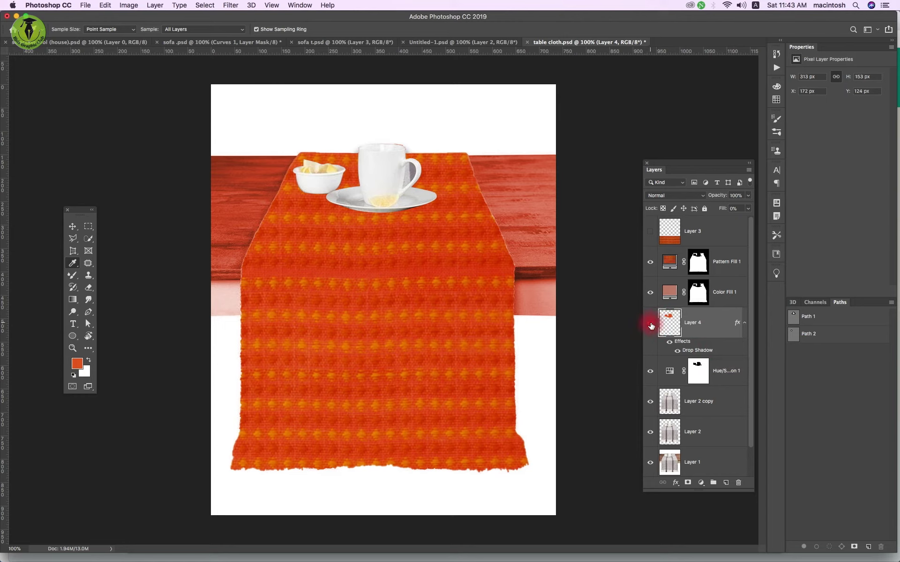
left_click_drag(702, 329, 701, 247)
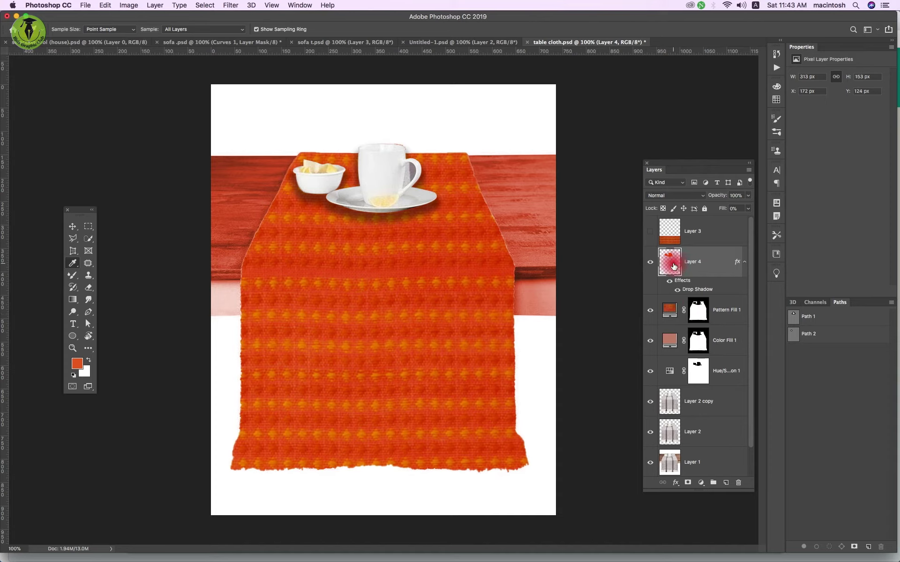
left_click(649, 262)
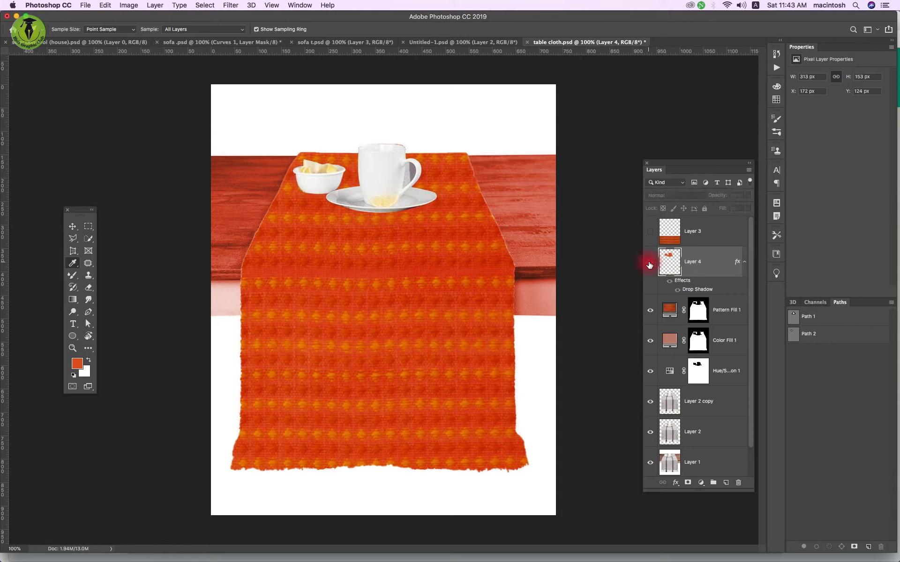
left_click(649, 264)
left_click(650, 310)
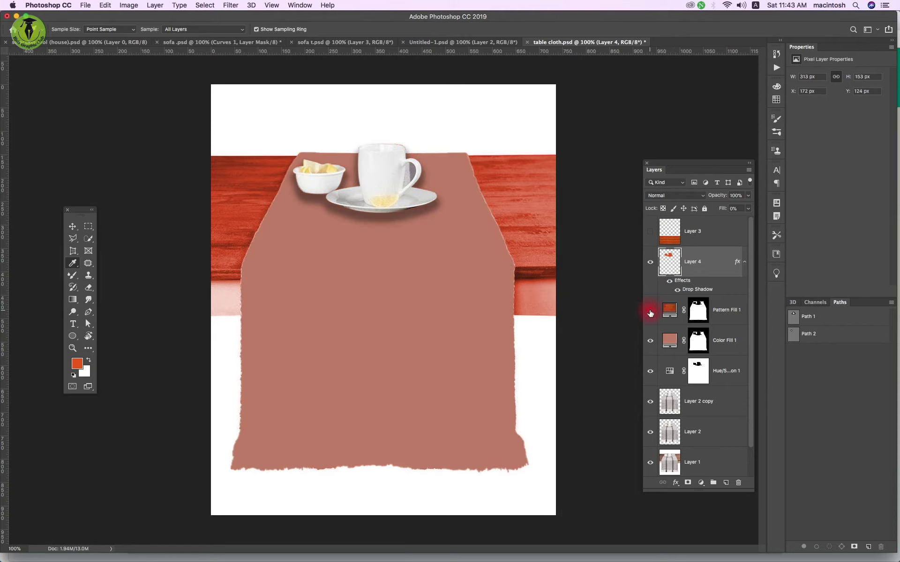
left_click(651, 341)
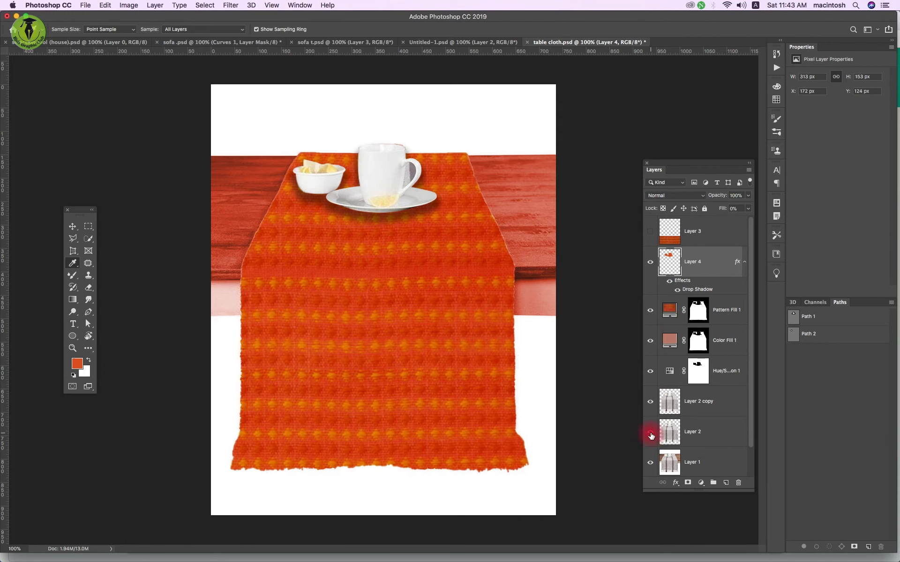
left_click(701, 346)
- Zoom in on the cup handle and start a rough lasso outline of its gap, then abandon it
left_click(409, 181, "super")
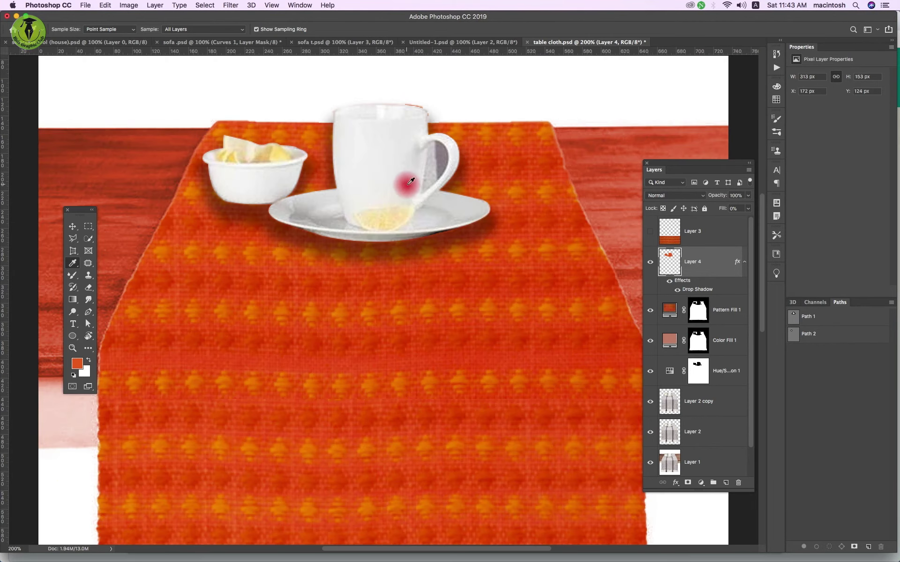
left_click(698, 310)
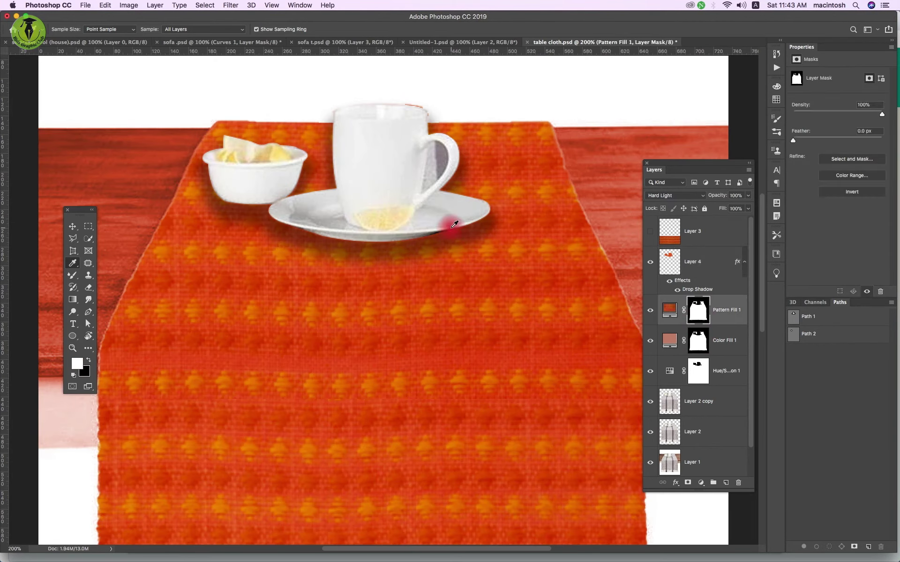
key("l")
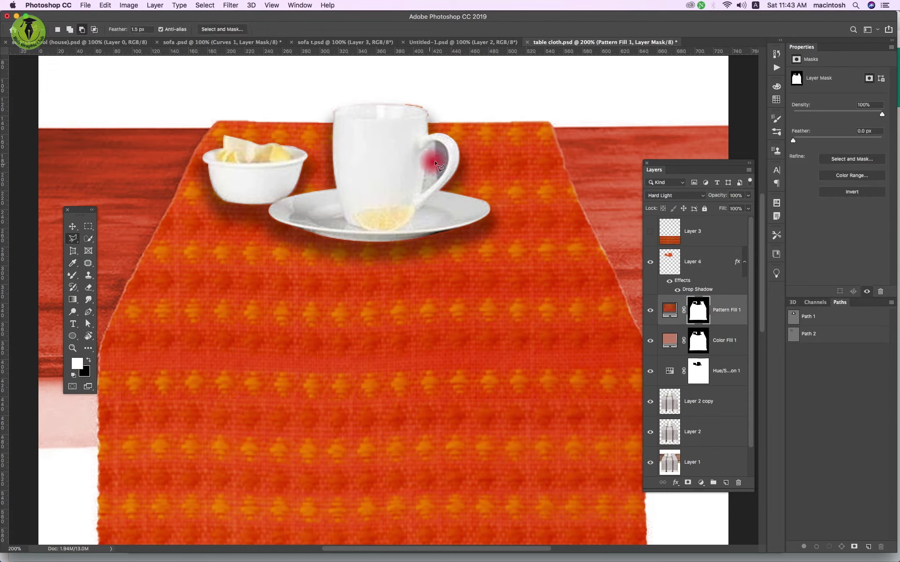
left_click(421, 194)
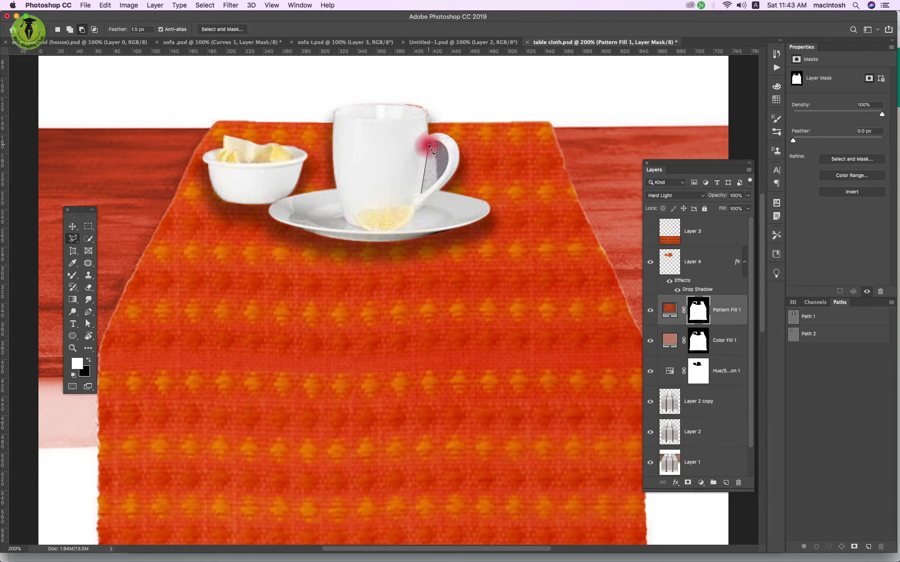
left_click(429, 159, "ctrl")
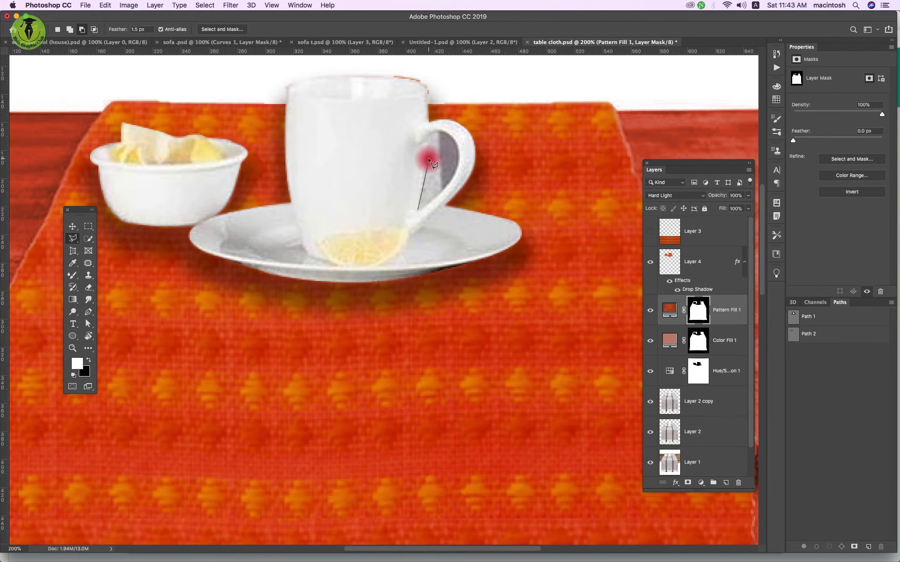
left_click(438, 133)
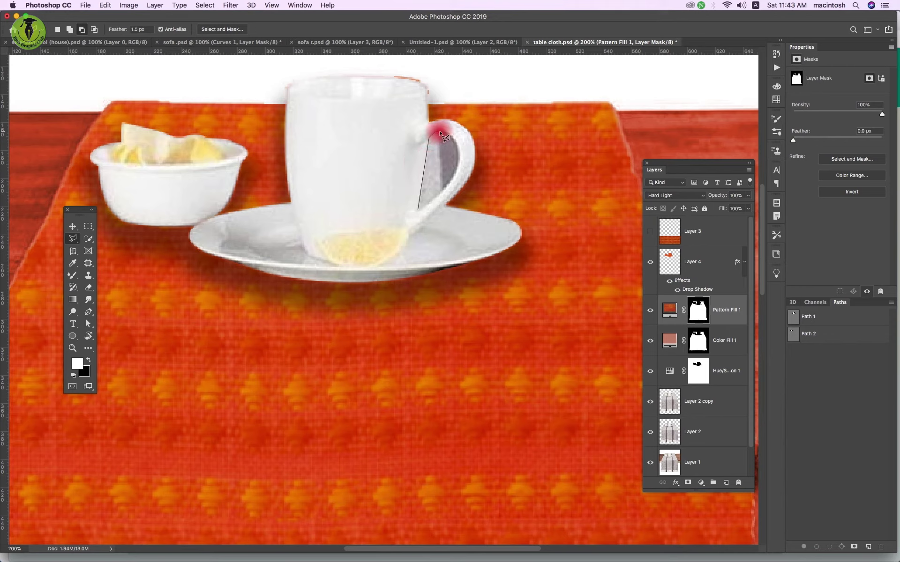
left_click(441, 134)
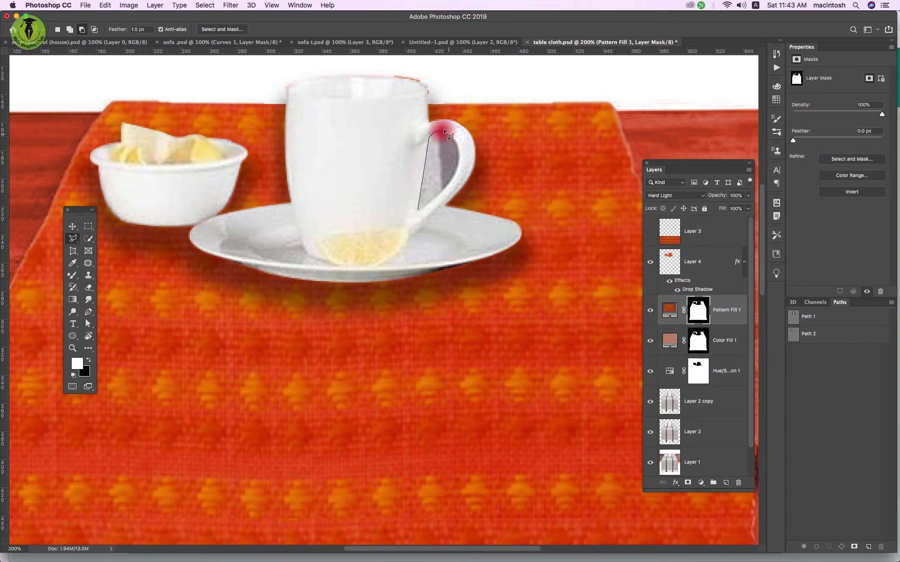
double_click(436, 155)
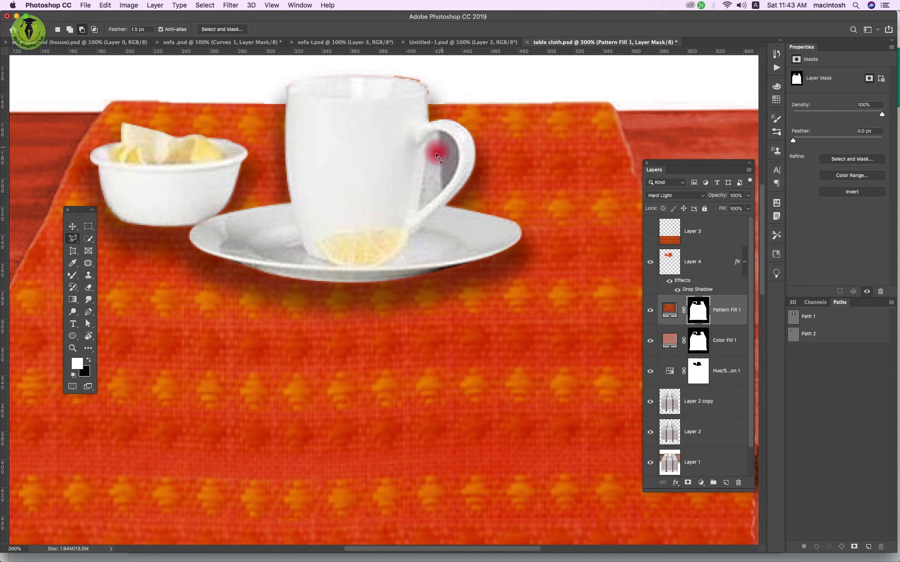
- Trace the handle's inner gap with a curved Pen path and convert it to a selection
key("p")
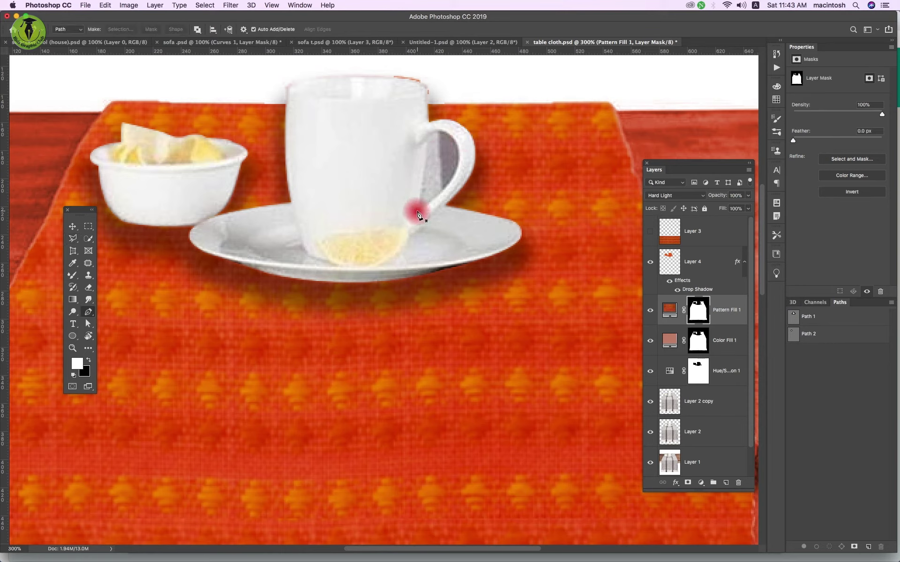
left_click(417, 212)
left_click(427, 148)
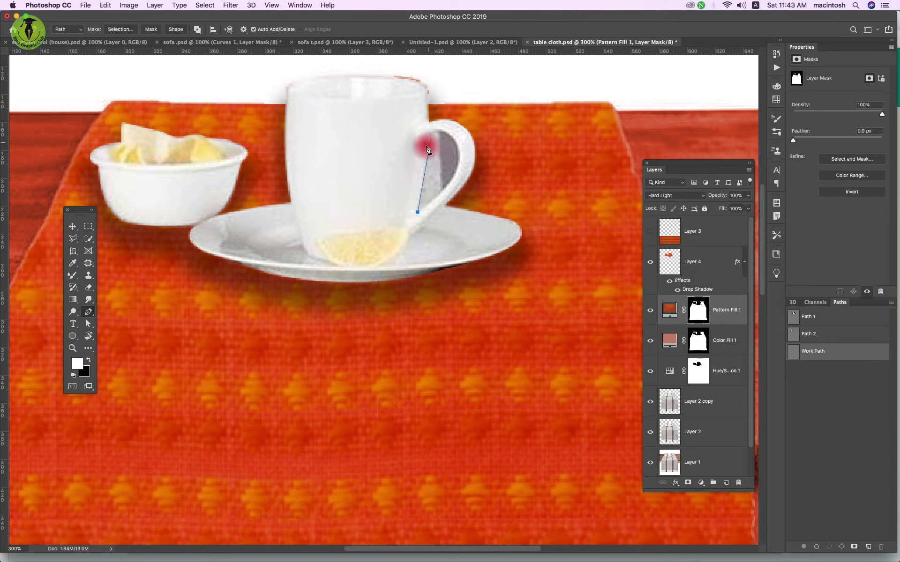
left_click_drag(441, 130, 457, 133)
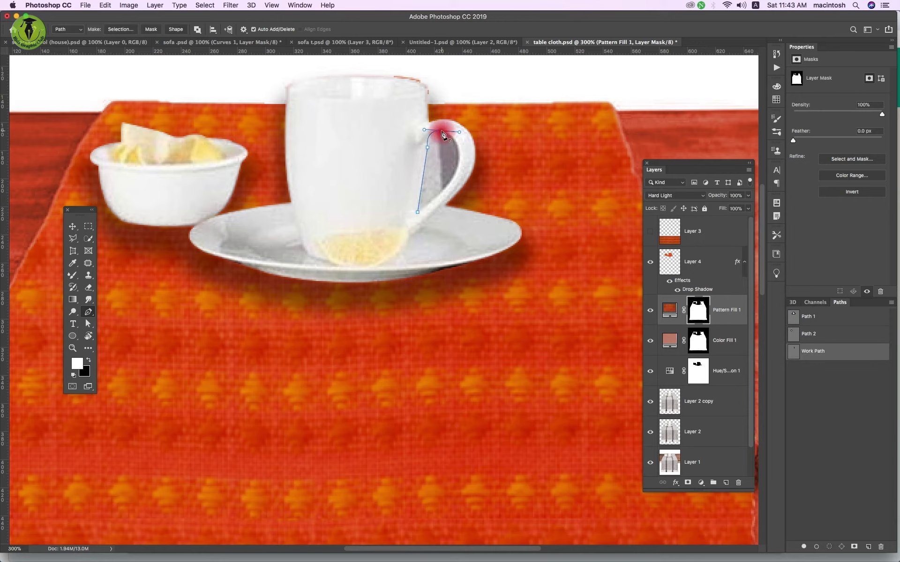
left_click(465, 179)
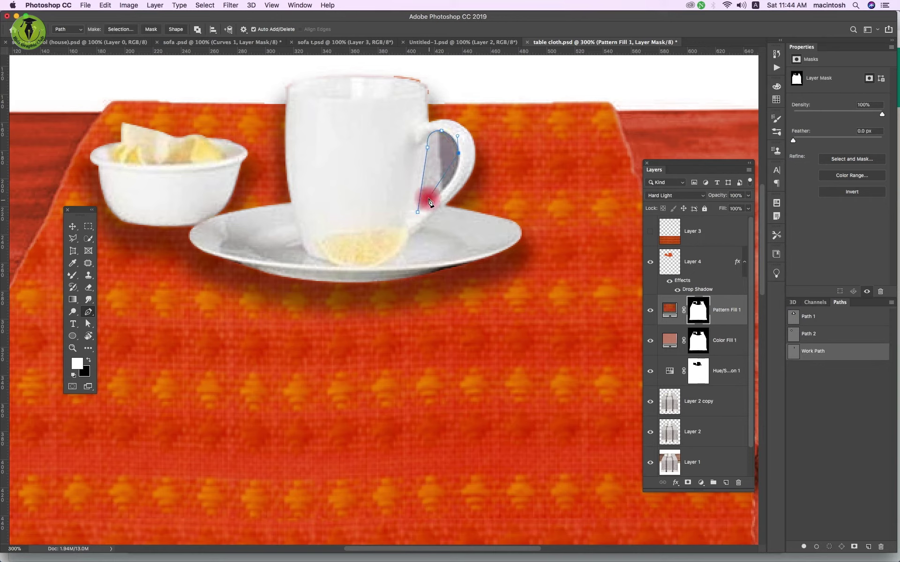
left_click(418, 212)
key("a")
left_click(428, 148)
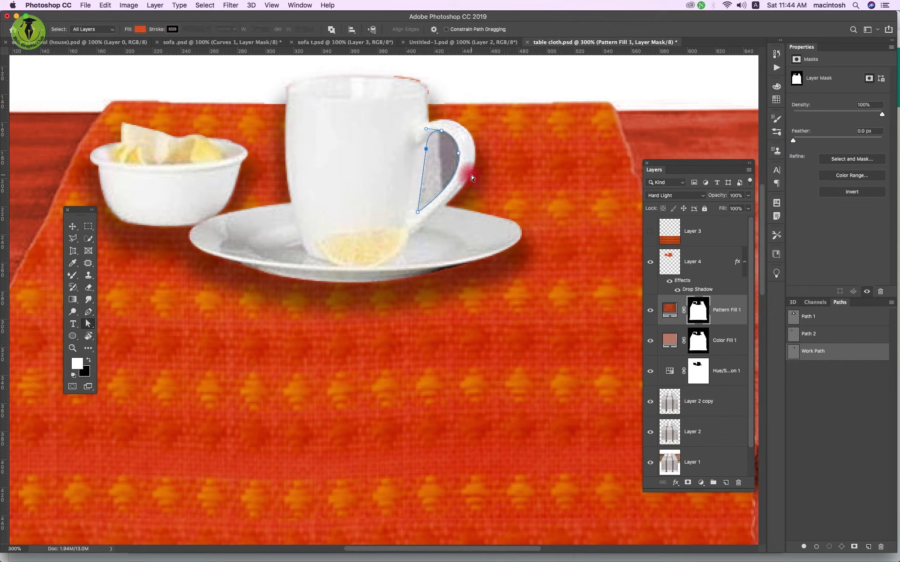
key("ctrl+Return")
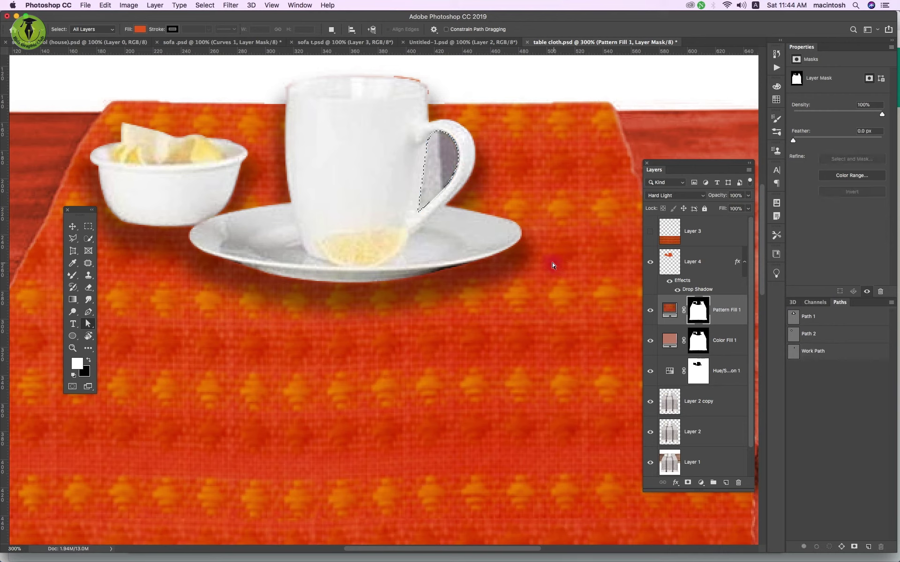
- Fill the handle gap with white on the Pattern Fill 1 and Color Fill 1 masks, then deselect
left_click(698, 312)
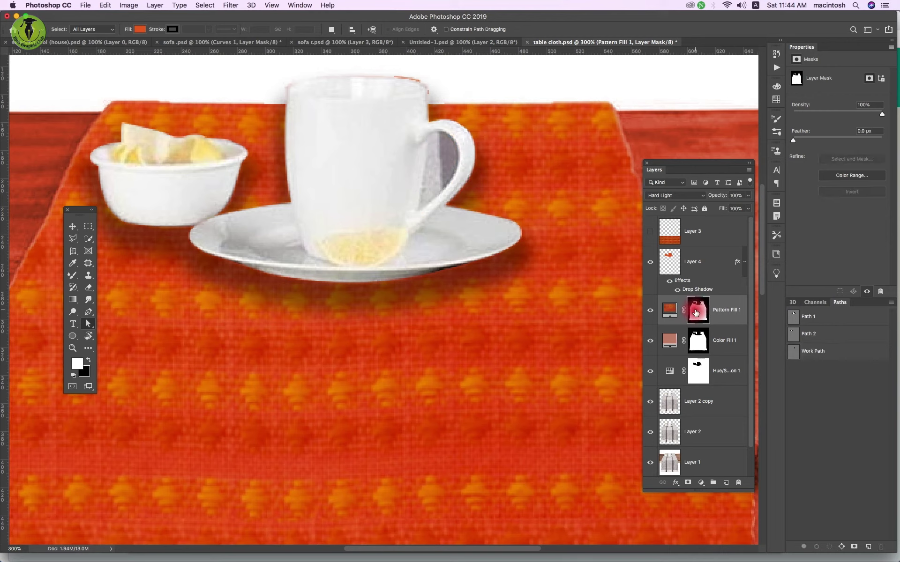
left_click(90, 366)
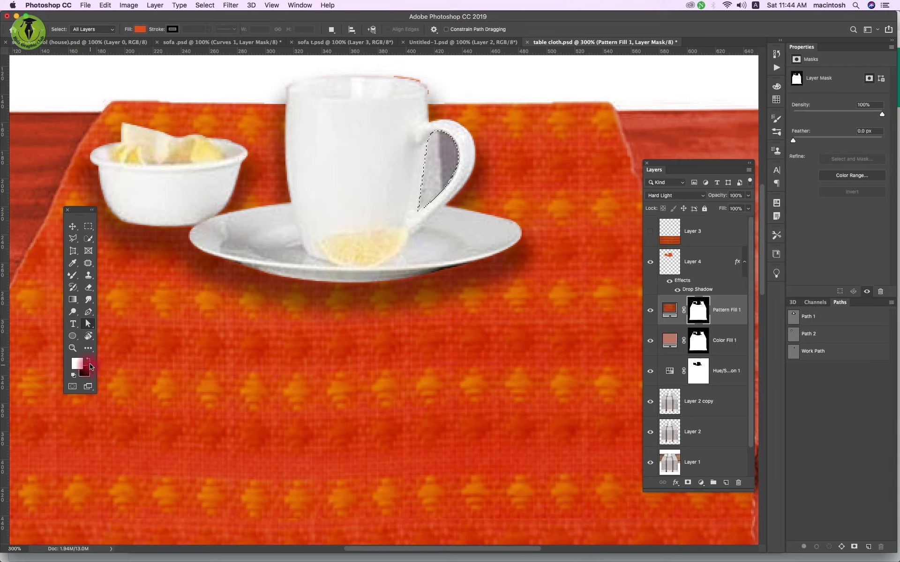
left_click(167, 387)
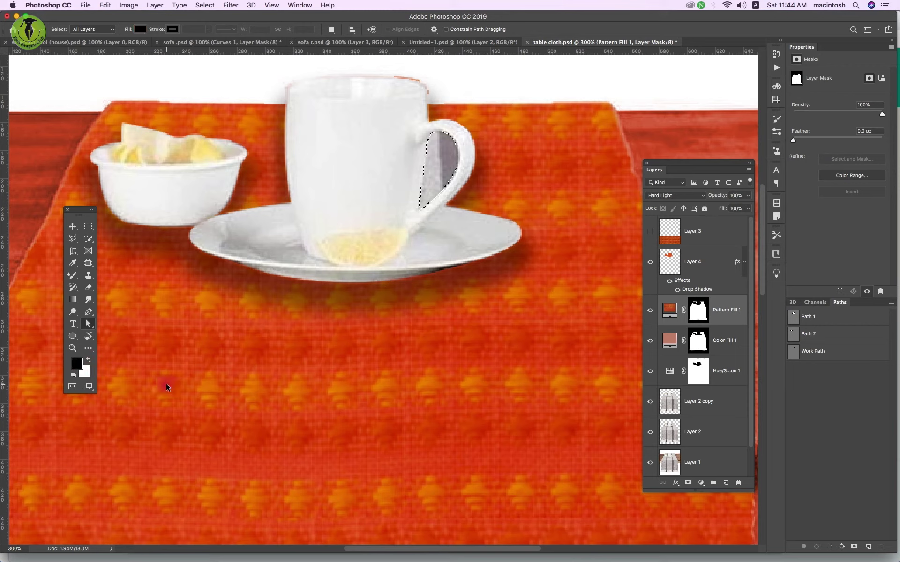
key("BackSpace")
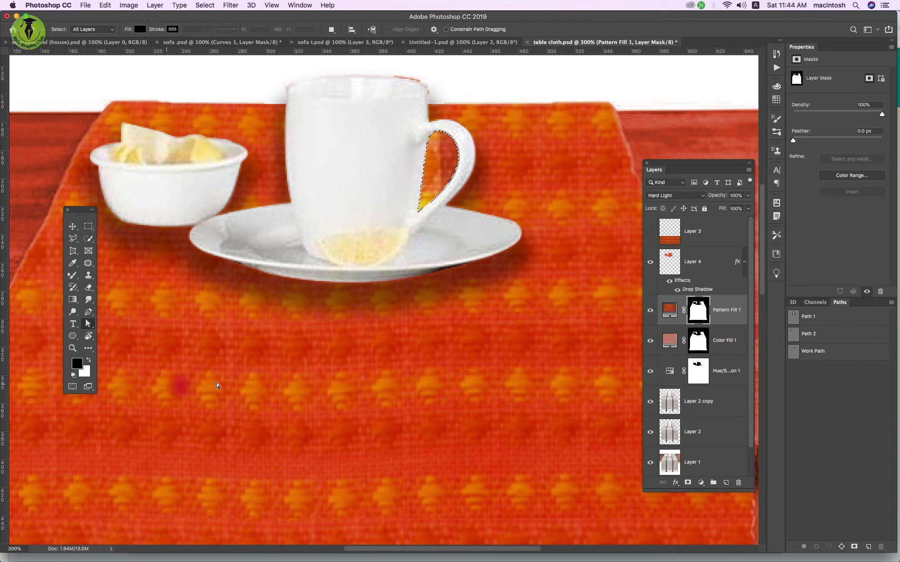
left_click(694, 344)
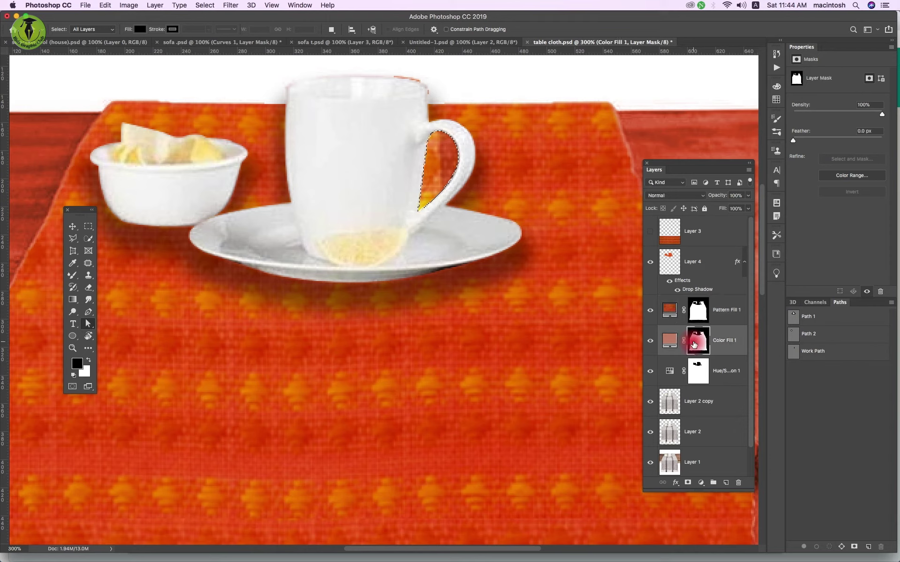
key("BackSpace")
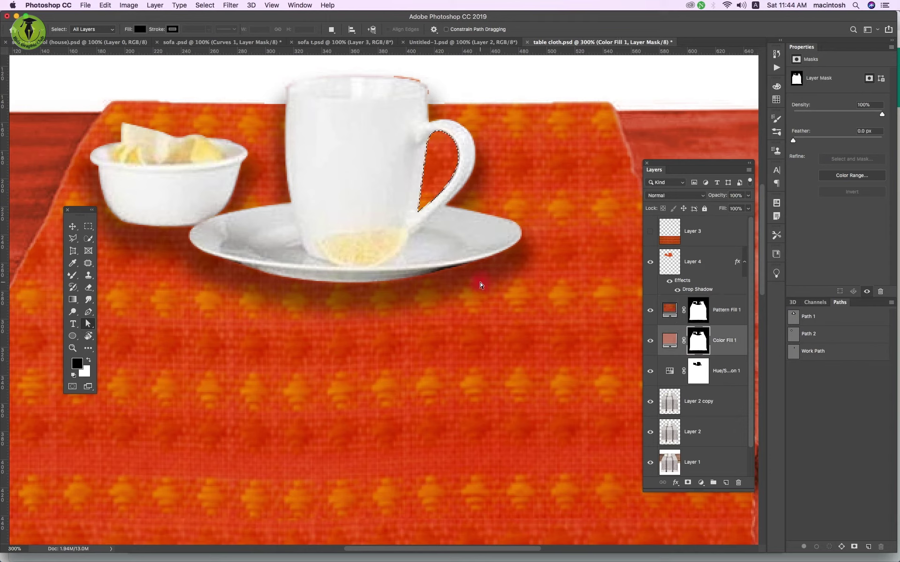
key("super+minus")
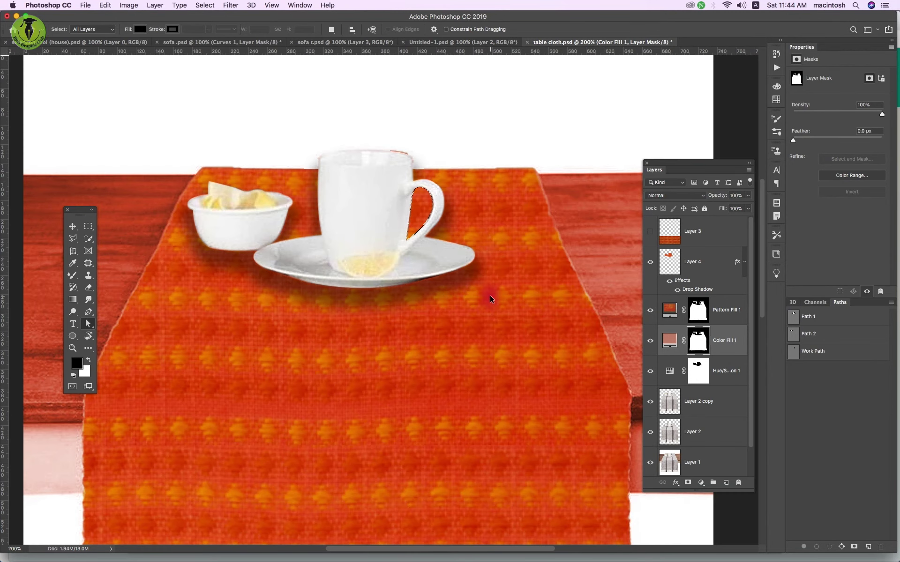
key("super+d")
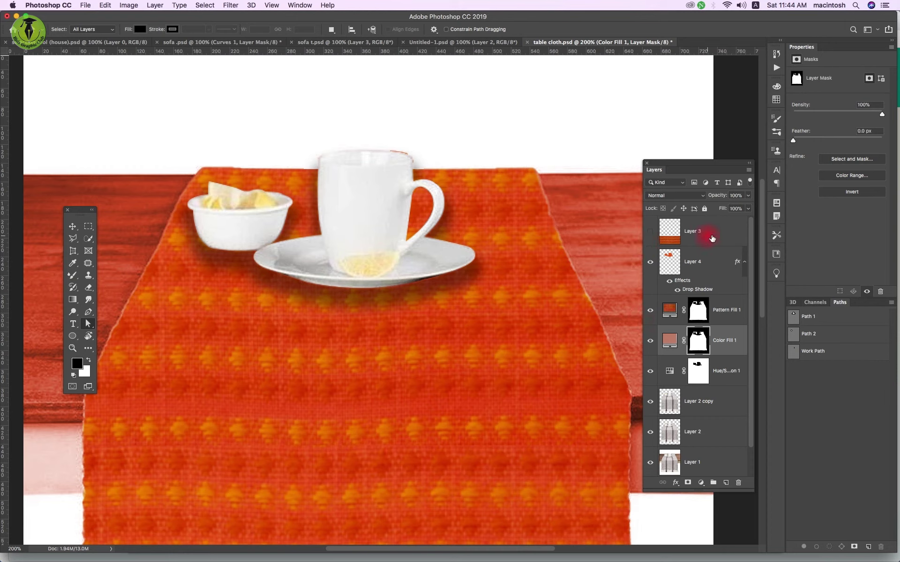
- Delete the unused Layer 3, compare layer visibility, and target the Pattern Fill 1 mask
left_click_drag(712, 238, 738, 484)
left_click(670, 309)
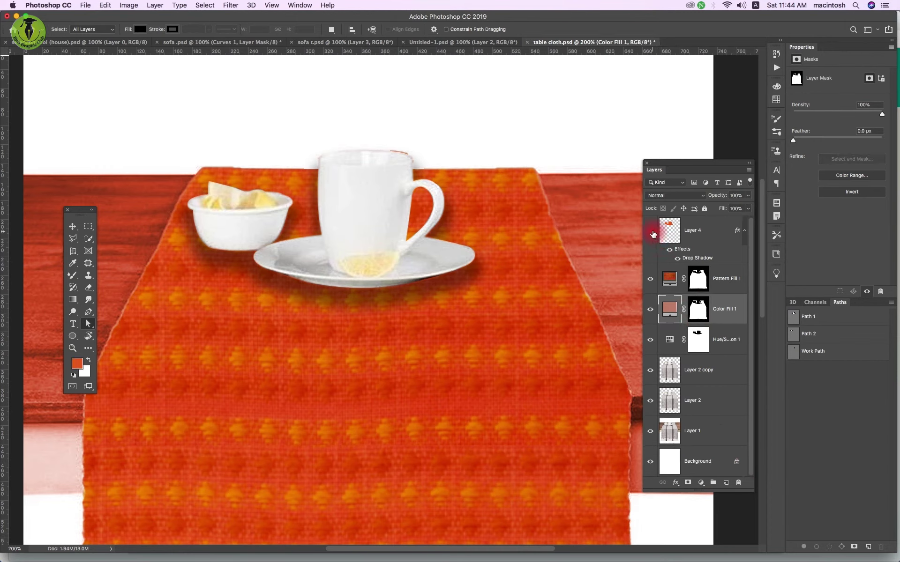
left_click(651, 232)
left_click(650, 279)
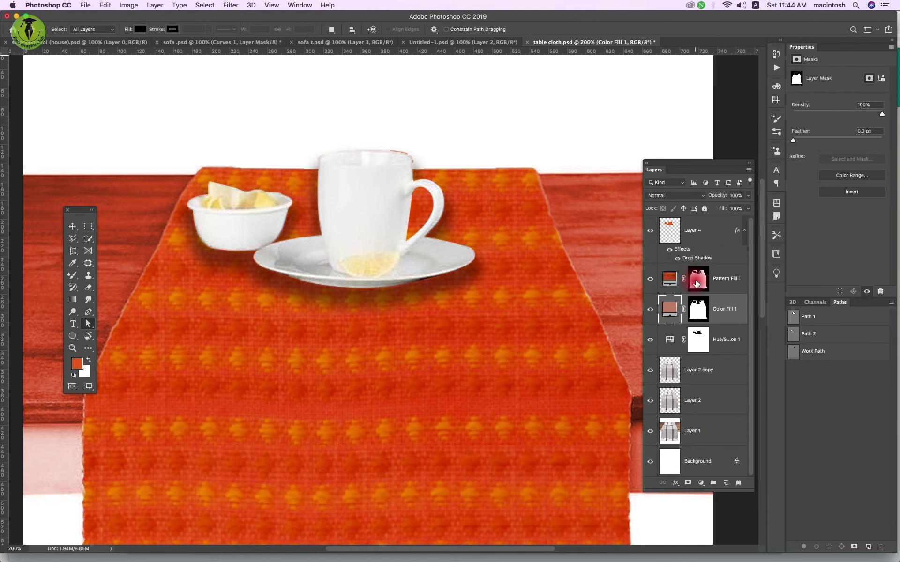
left_click(697, 279)
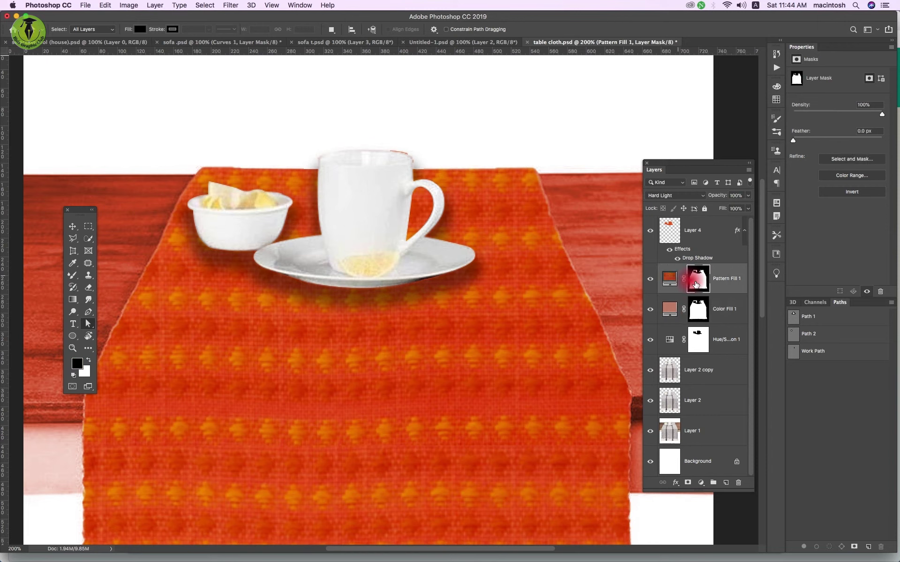
- Choose the Brush, outline the area above the mug and fill it with pattern, then undo
left_click(74, 278)
left_click(110, 275)
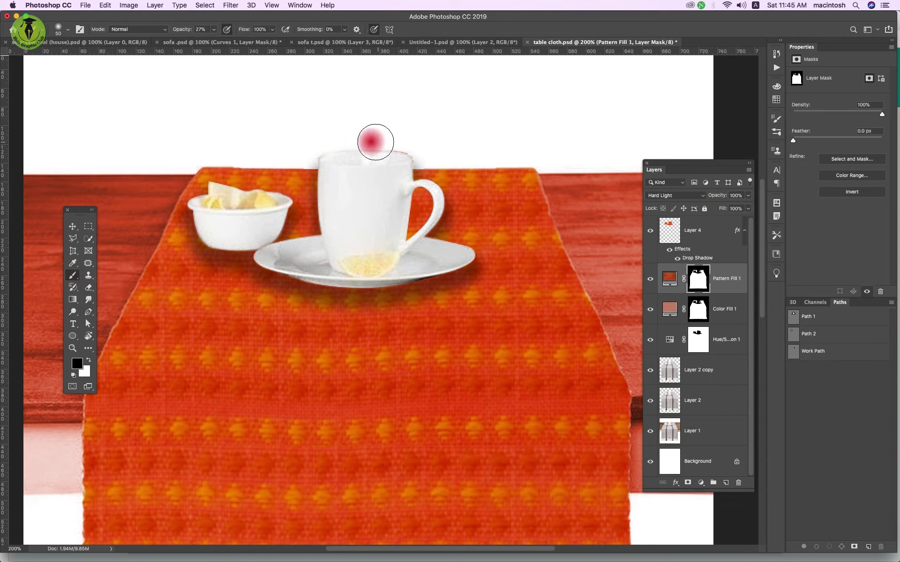
left_click(68, 29)
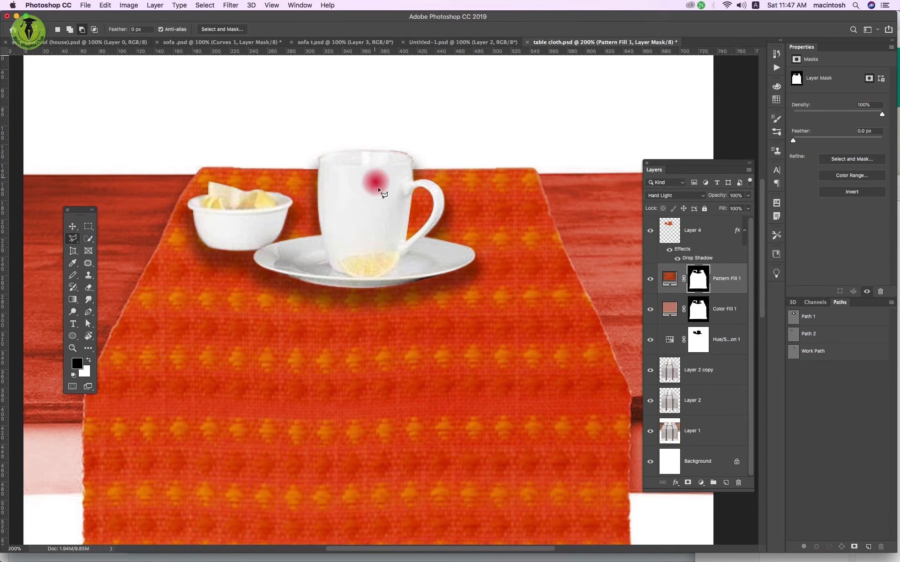
left_click(374, 147)
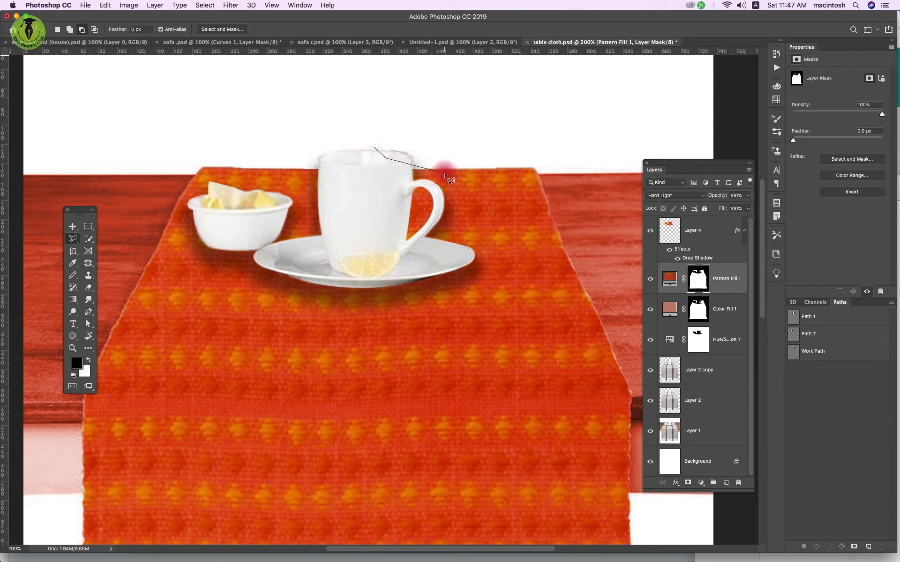
left_click(412, 165)
left_click(434, 163)
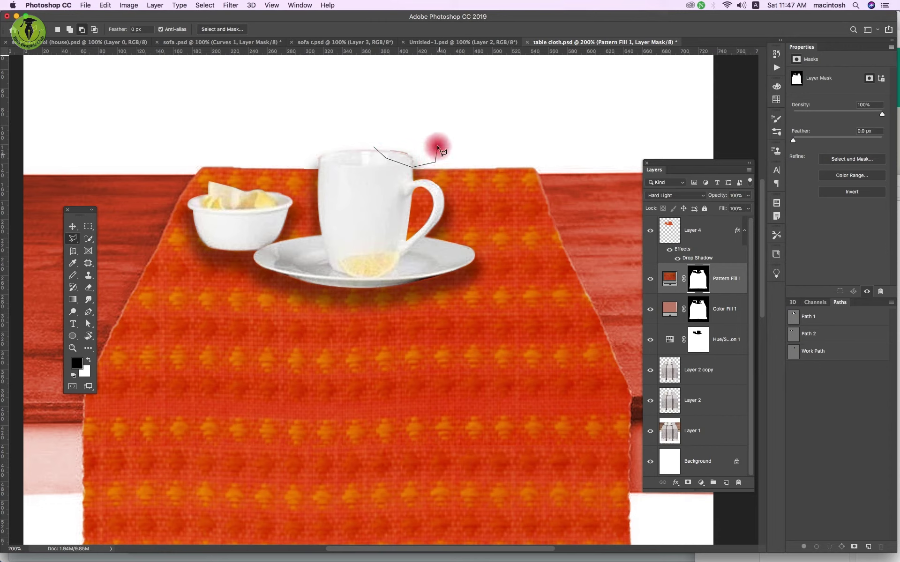
left_click(434, 144)
left_click(415, 140)
double_click(379, 144)
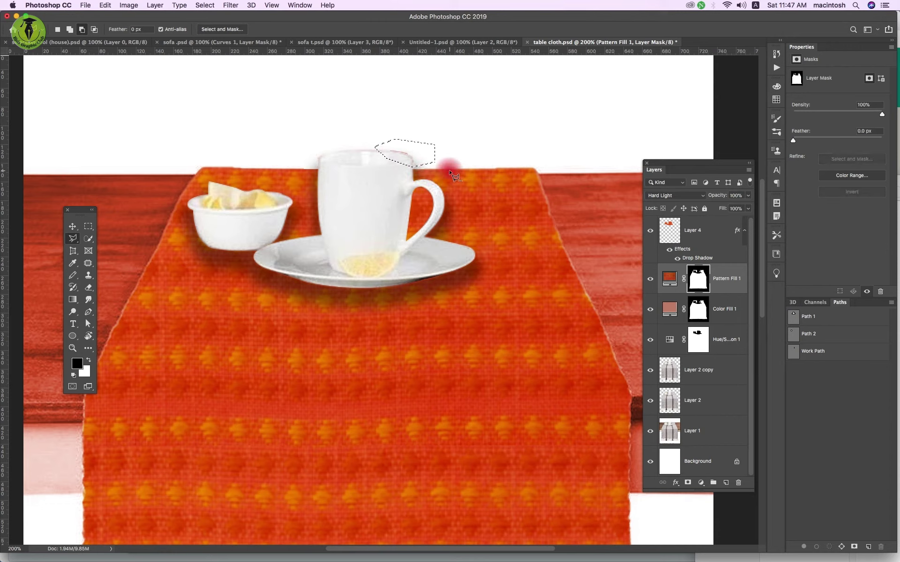
key("BackSpace")
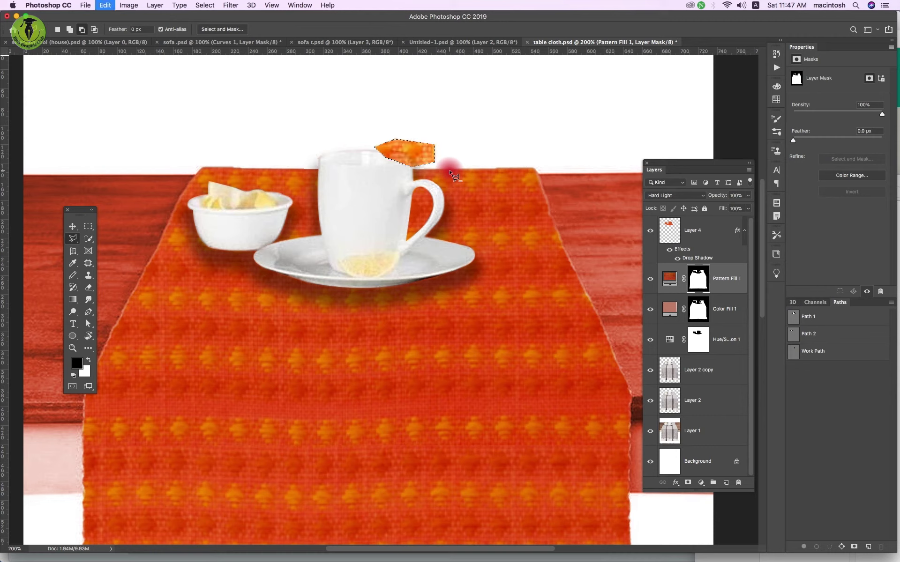
key("super+z")
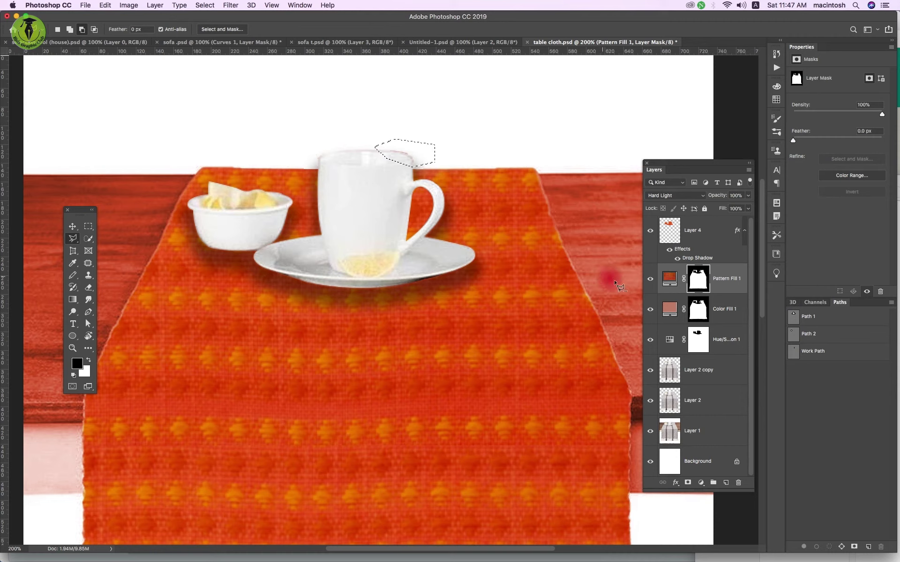
- Paint the Color Fill 1 mask along the cup rim with a smaller brush, then fit the image
left_click(698, 310)
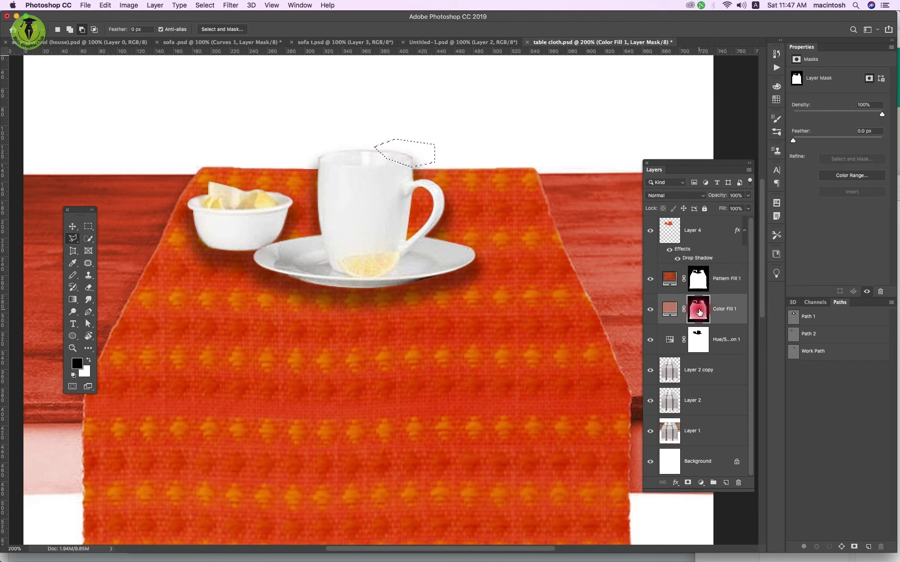
key("super+d")
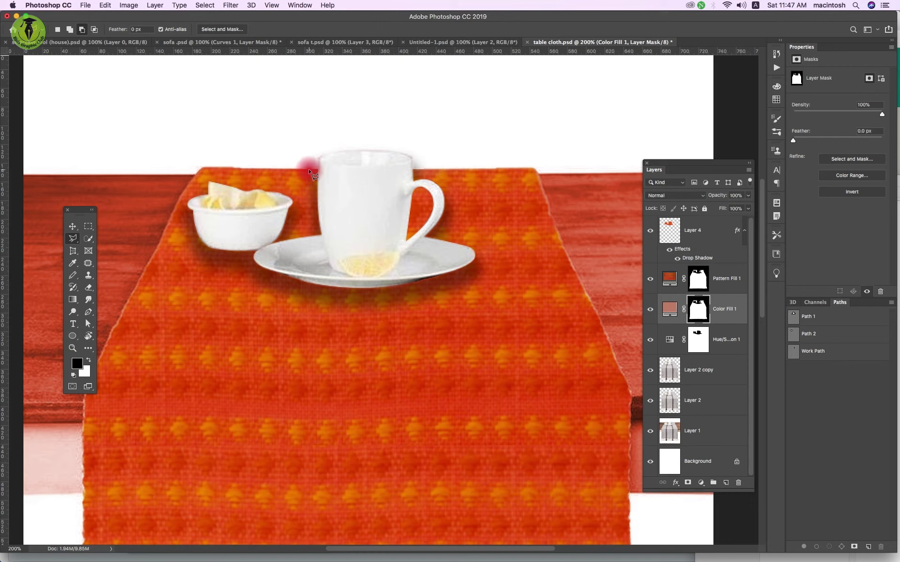
right_click(73, 280)
left_click(107, 277)
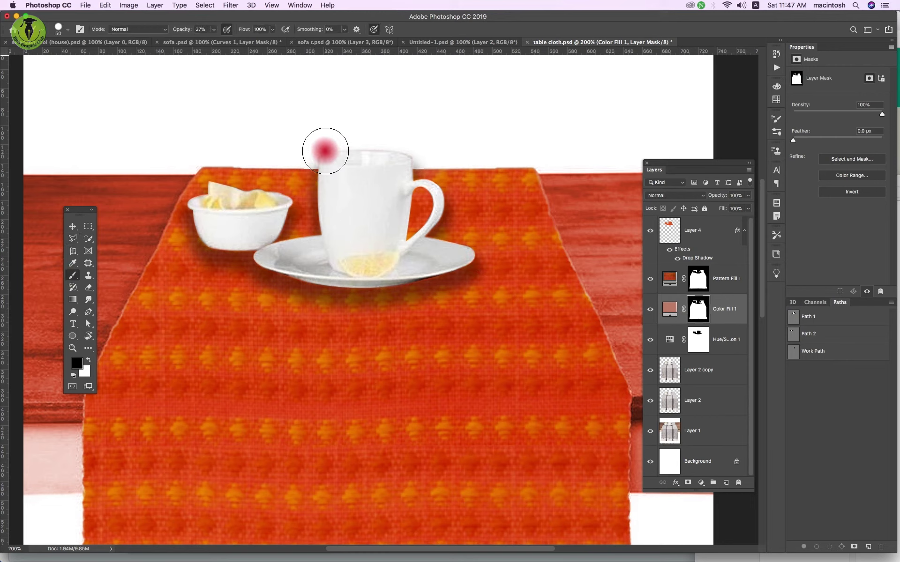
key("bracketleft")
key("bracketleft")
key("bracketleft")
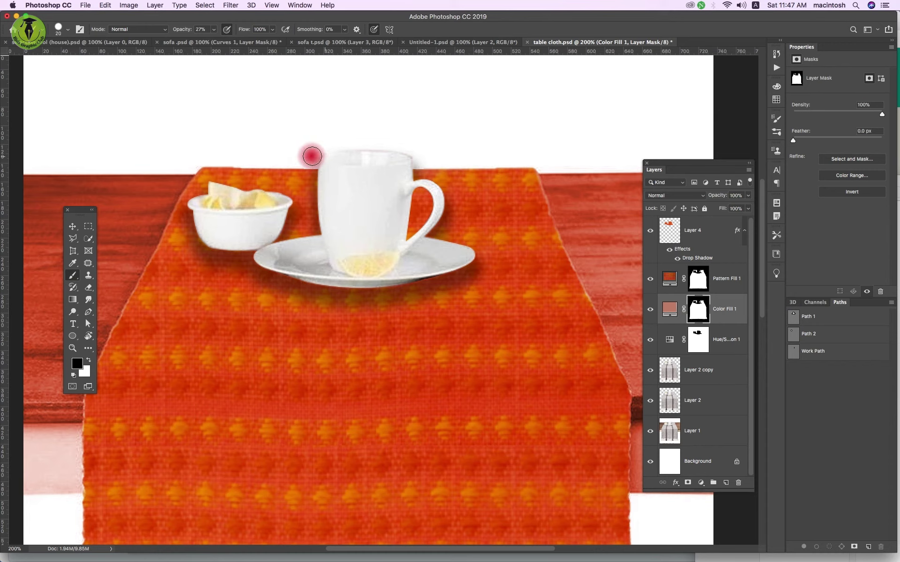
left_click_drag(312, 156, 391, 151)
left_click(367, 319)
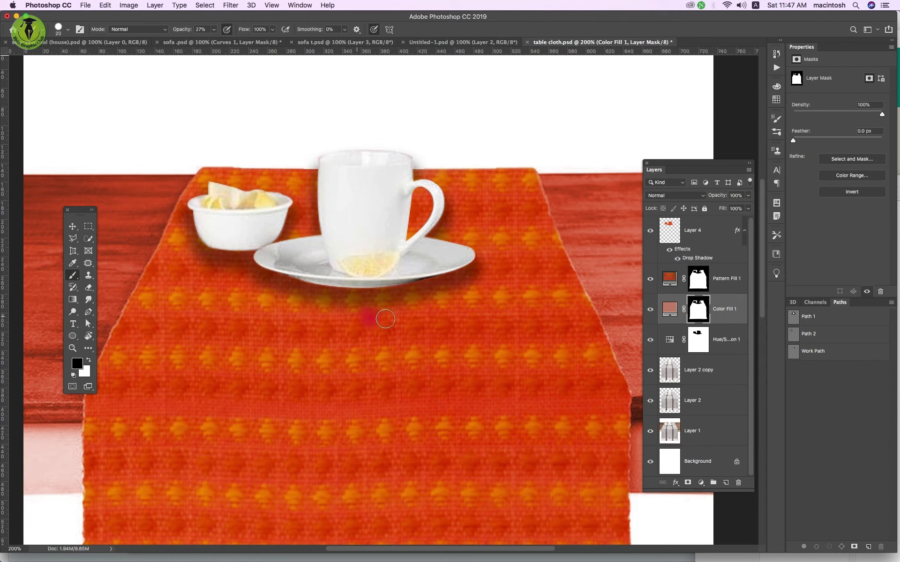
key("ctrl+minus")
key("ctrl+minus")
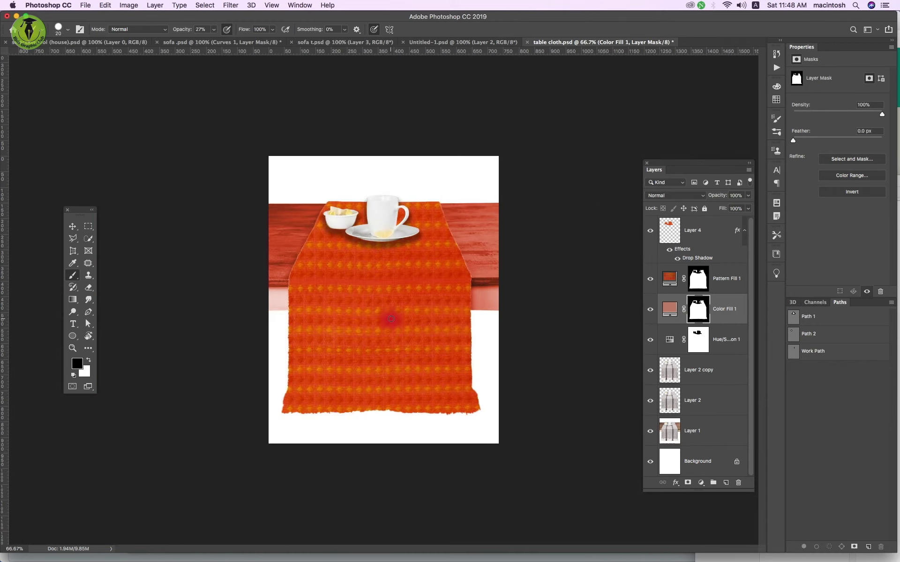
- Compare fill and Hue/Saturation visibility, leave both fills hidden, and preview the Hue/Saturation mask
left_click(650, 281)
left_click(649, 308)
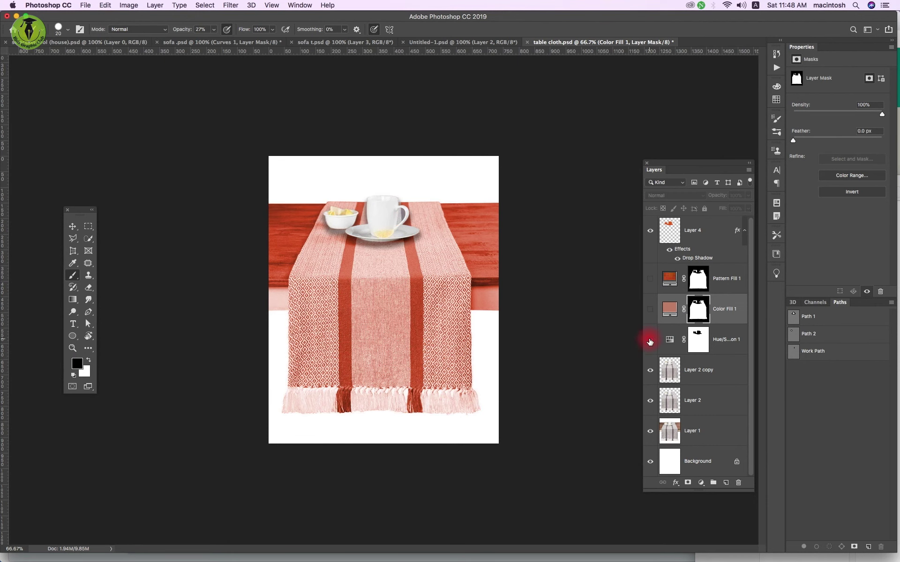
left_click(649, 340)
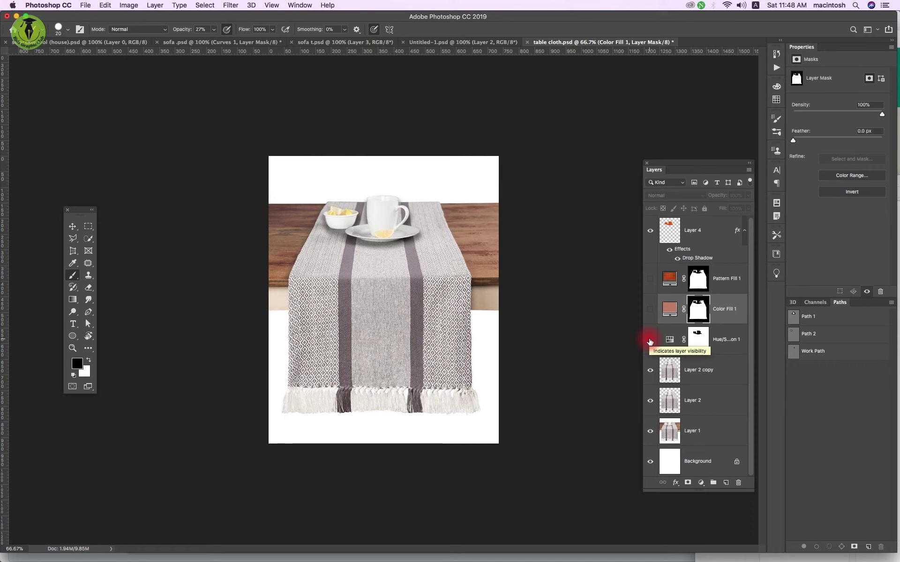
left_click(649, 340)
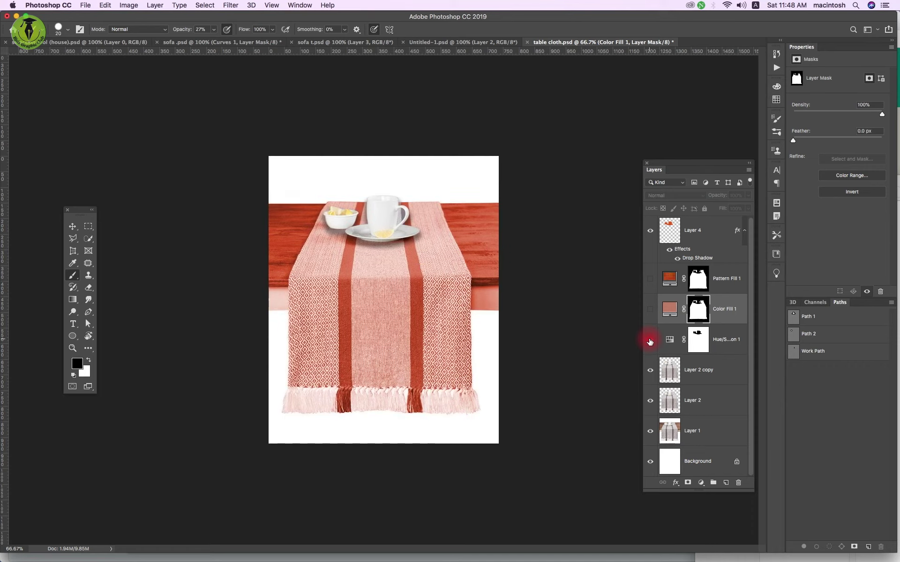
left_click(650, 312)
left_click(650, 279)
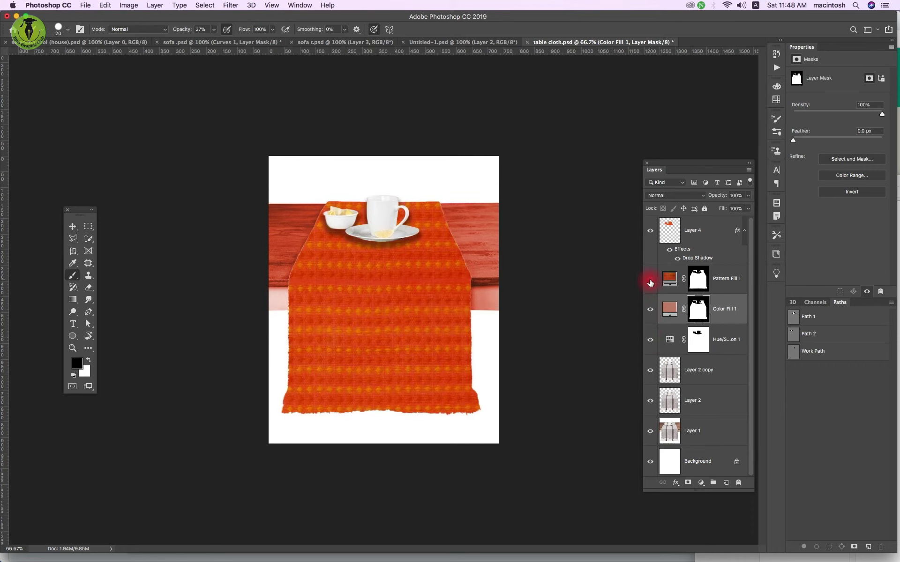
left_click(650, 309)
left_click(650, 279)
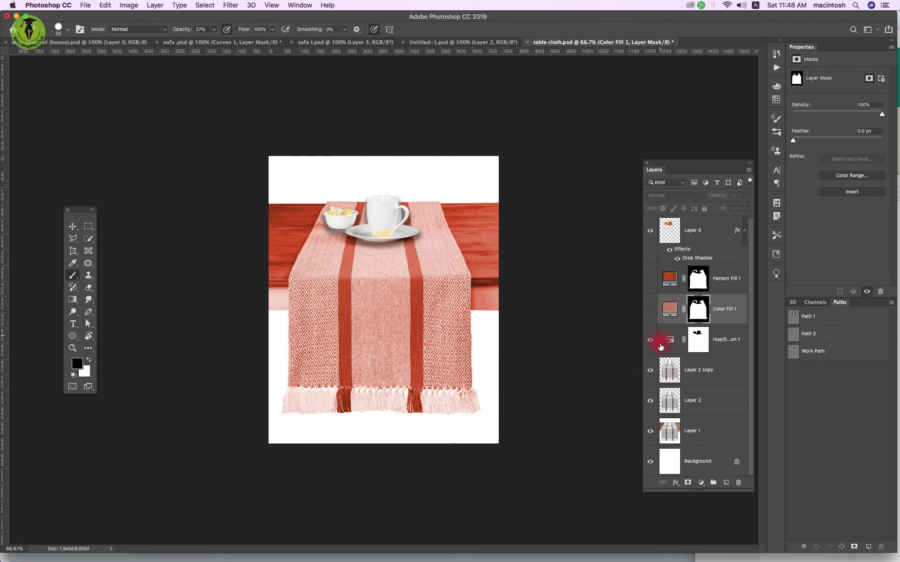
left_click(698, 345)
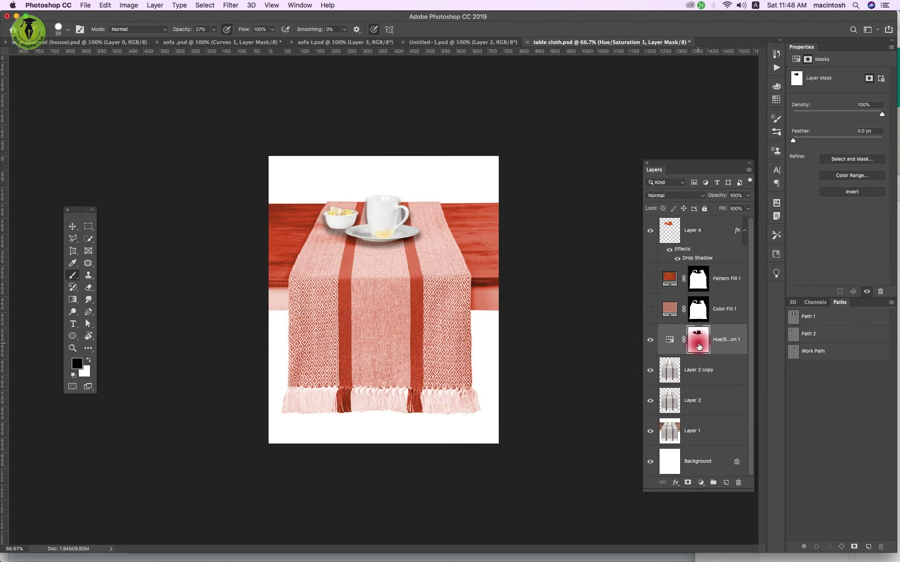
left_click(696, 337, "alt")
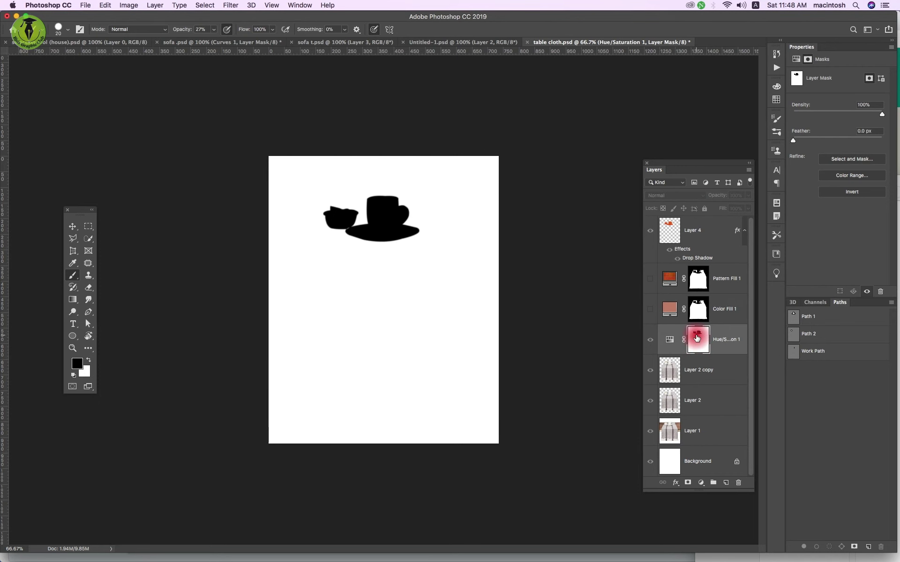
left_click(697, 337, "alt")
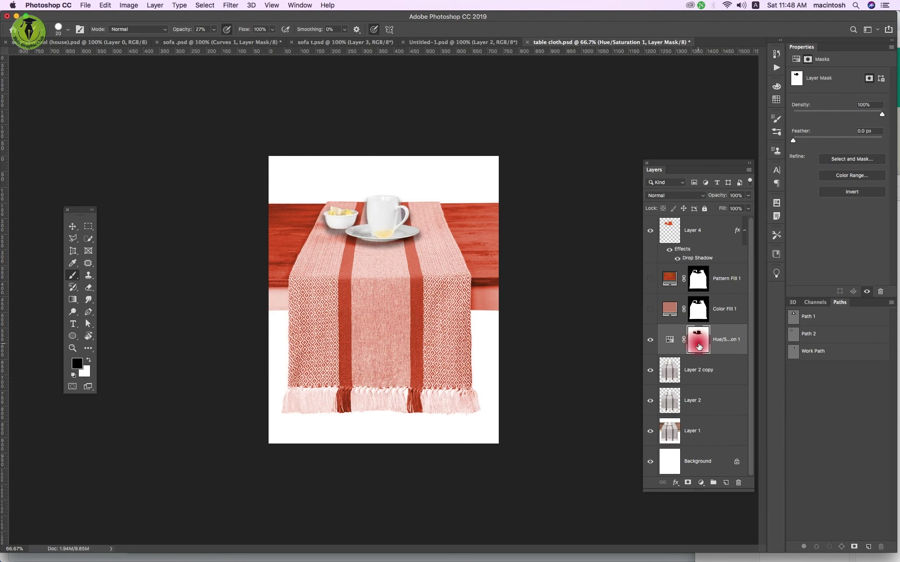
- Outline the wooden table to the right of the runner with the Polygonal Lasso
left_click(442, 206)
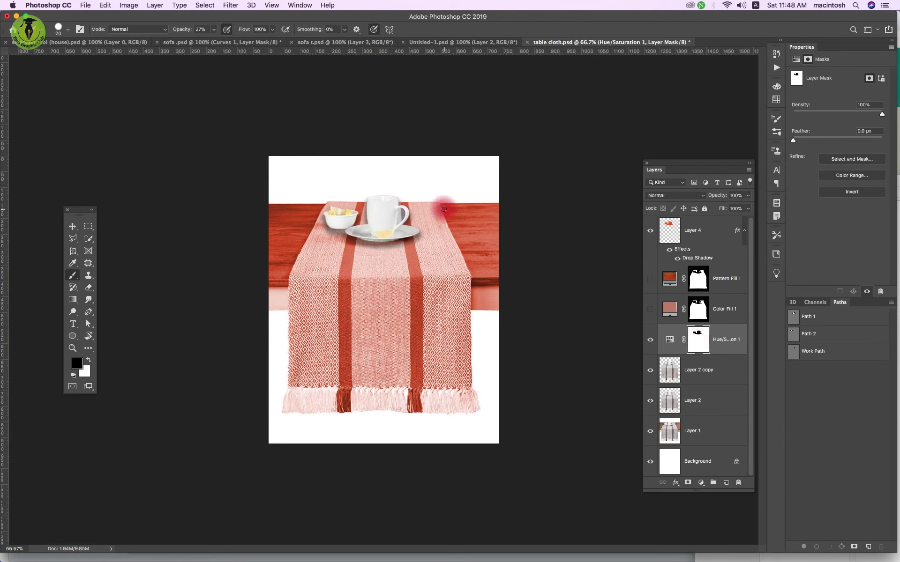
key("l")
left_click(438, 196)
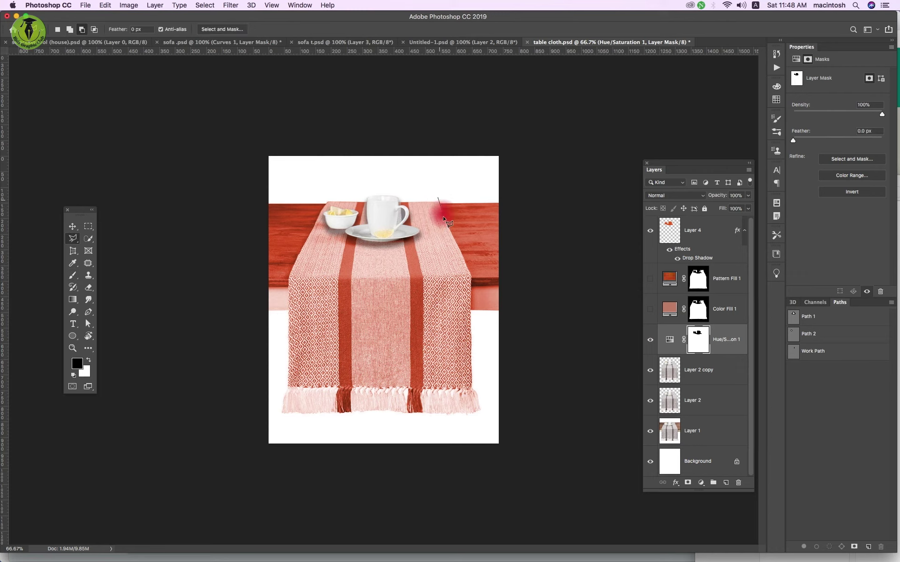
left_click(445, 220)
left_click(464, 263)
left_click(469, 280)
left_click(470, 311)
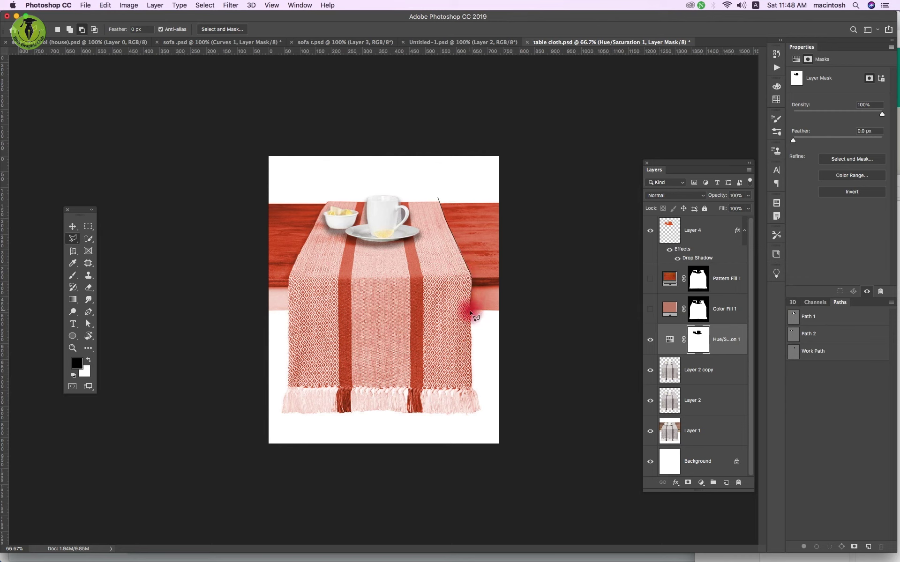
left_click(477, 323)
left_click(528, 329)
left_click(521, 183)
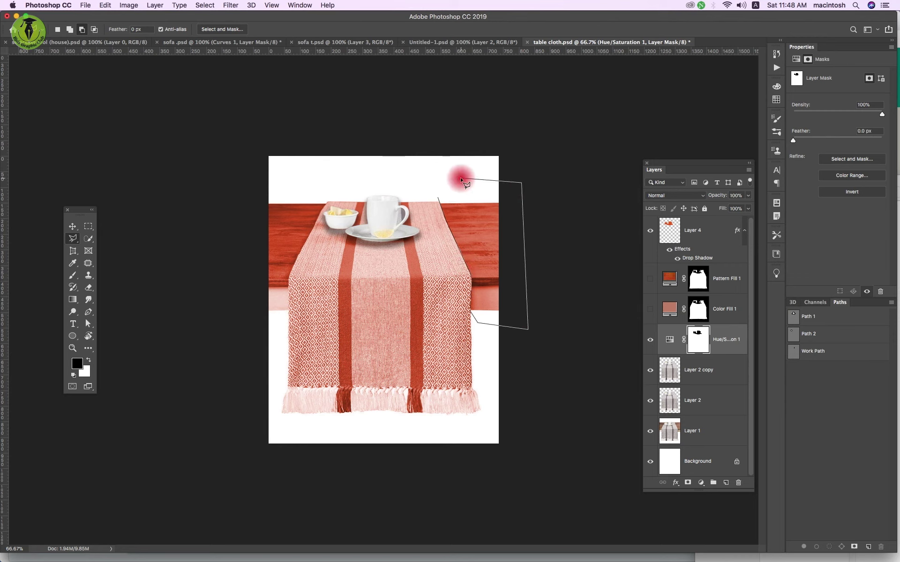
left_click(461, 178)
double_click(451, 186)
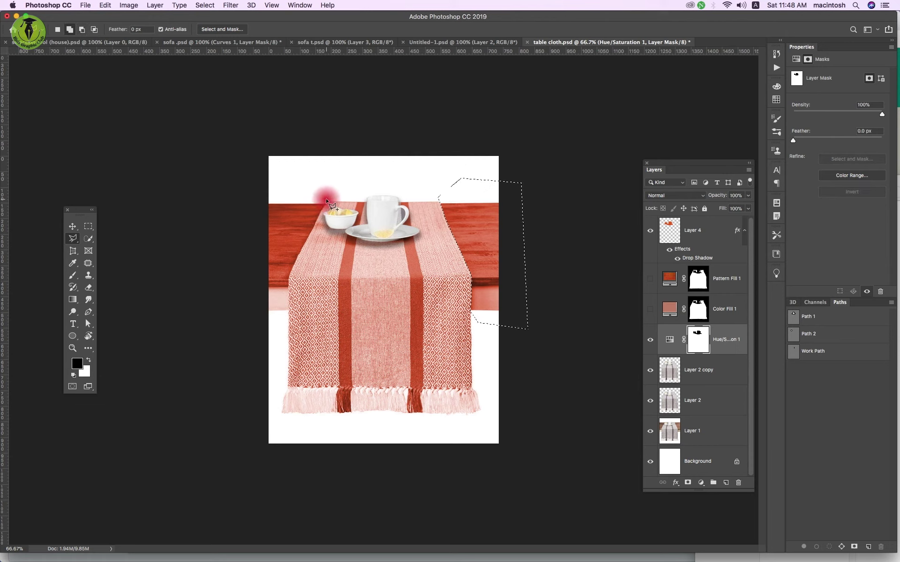
- Add the left-side wood to the selection, fill the Hue/Saturation mask with black, and deselect
key("alt")
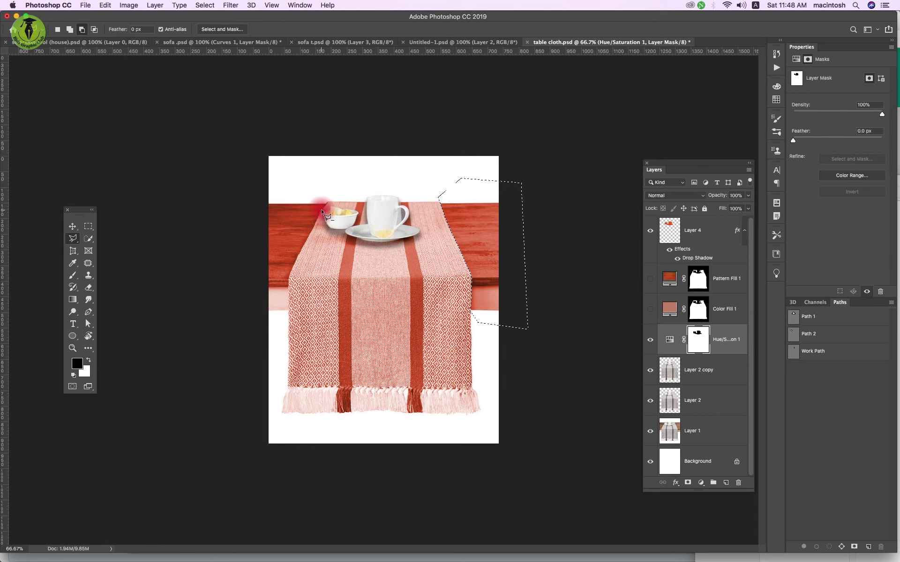
left_click(328, 198)
key("shift")
key("alt")
left_click(327, 200, "shift")
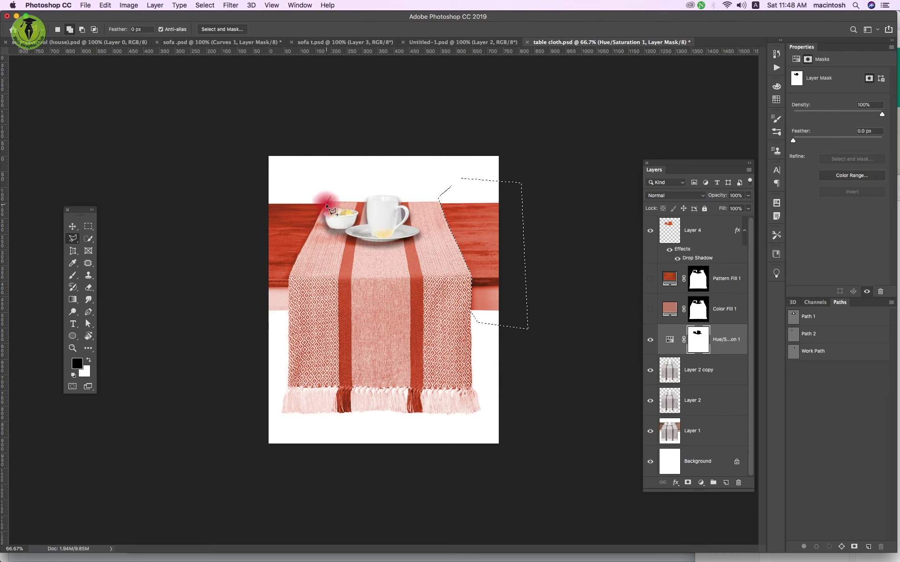
left_click(317, 218)
left_click(307, 239)
left_click(293, 262)
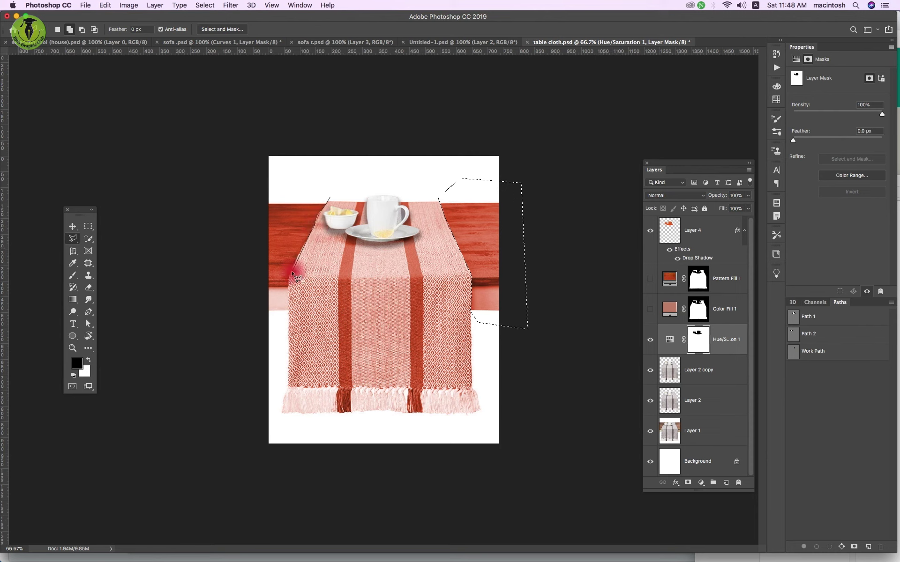
left_click(288, 278)
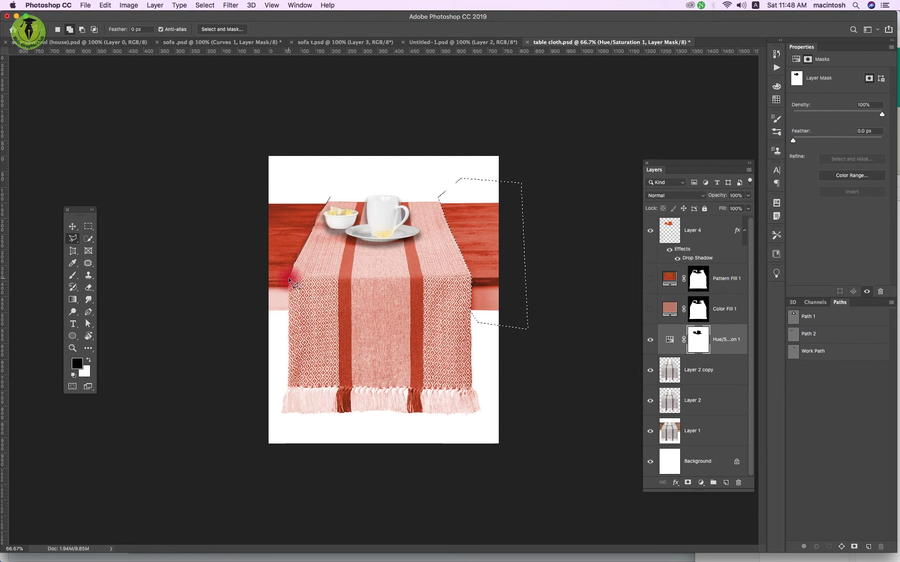
left_click(289, 311)
left_click(249, 330)
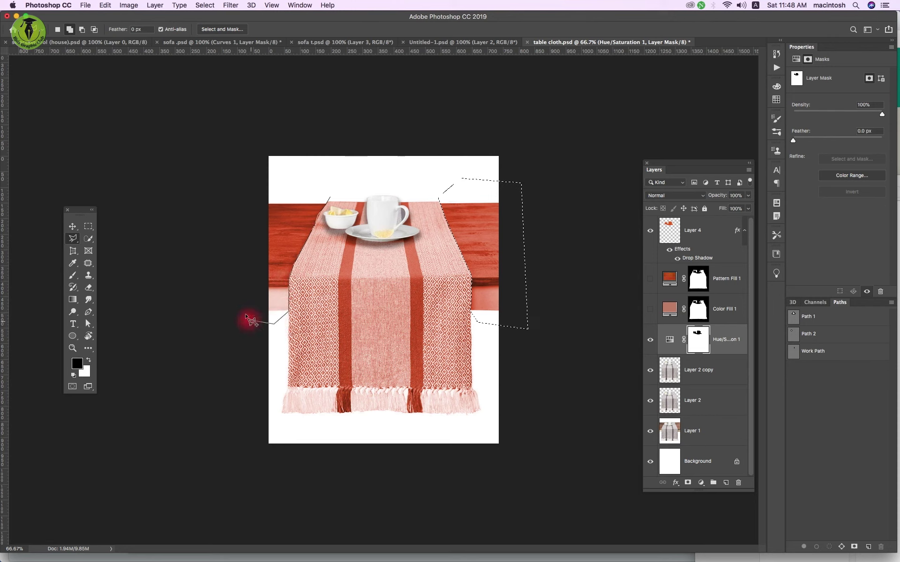
left_click(239, 183)
double_click(294, 177)
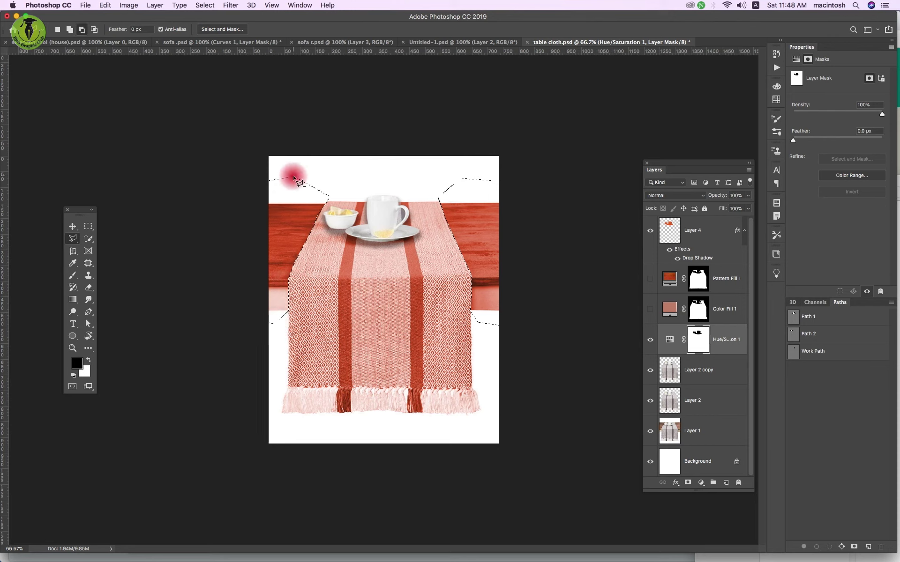
left_click(321, 211, "shift")
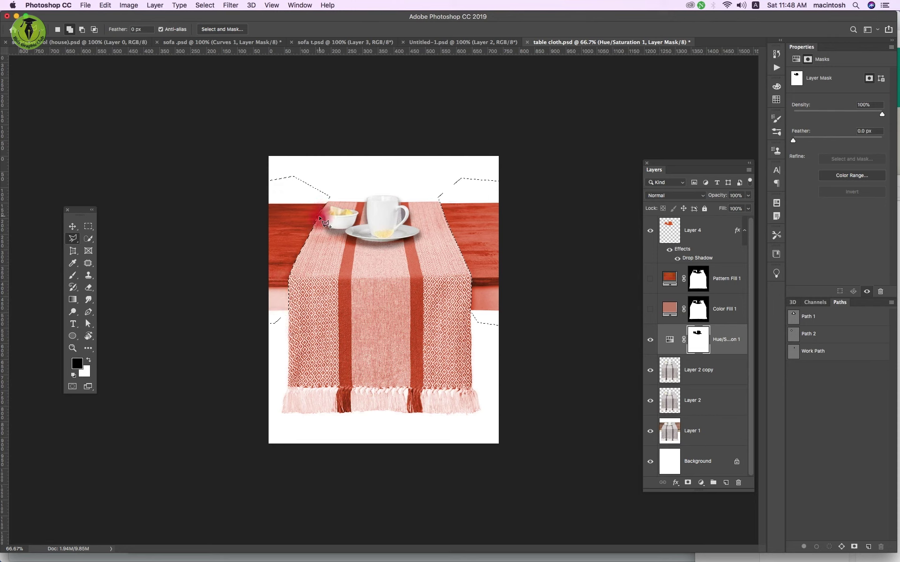
left_click(297, 230, "alt")
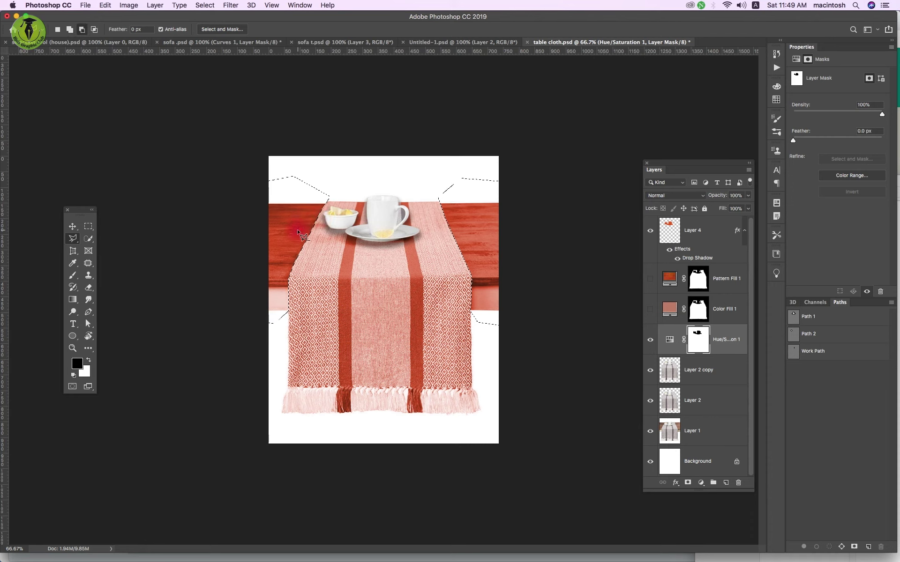
key("alt+BackSpace")
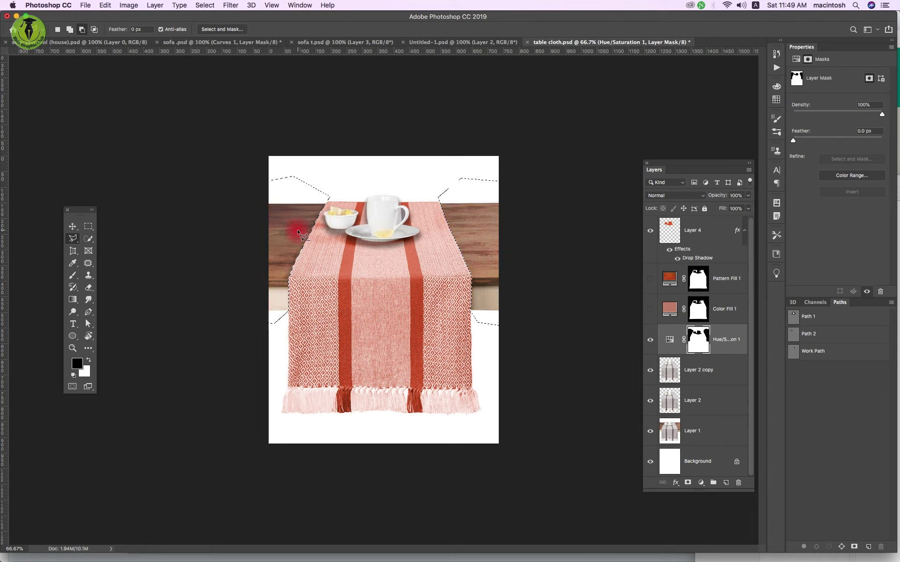
key("ctrl+d")
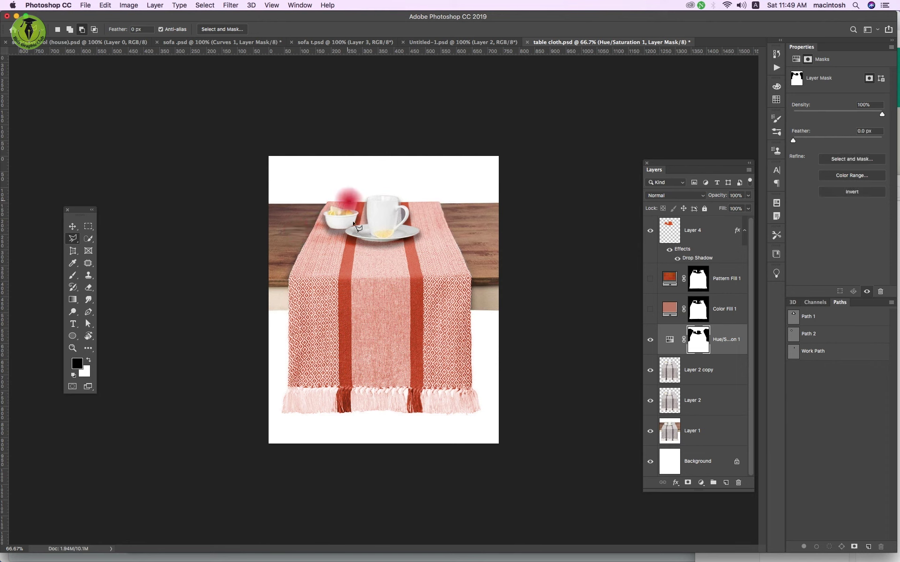
- Turn Pattern Fill 1 and Color Fill 1 back on, comparing the colour fill along the way
left_click(650, 309)
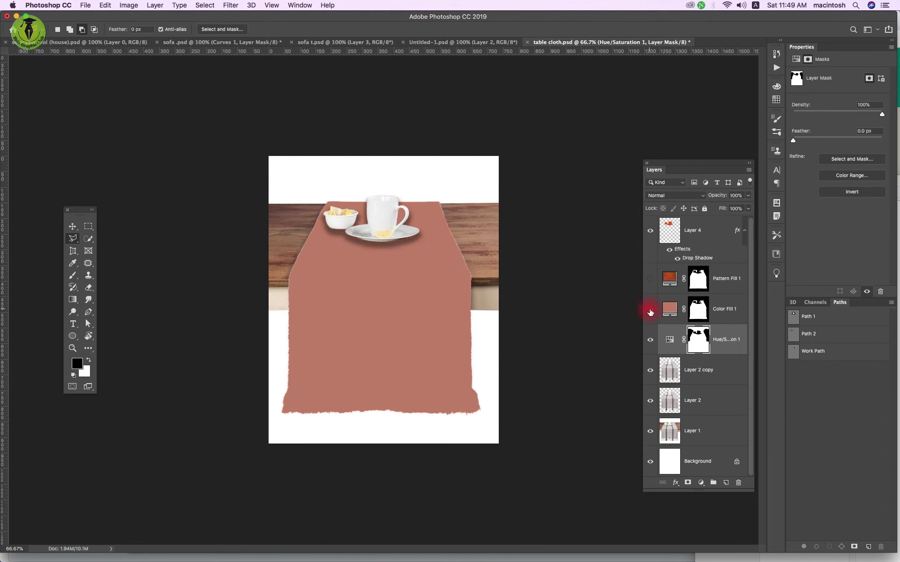
left_click(649, 311)
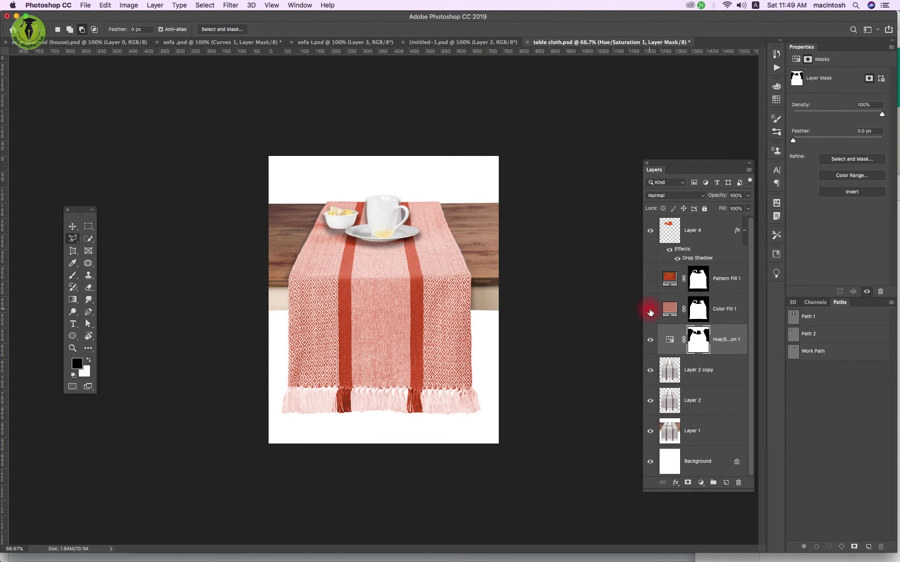
left_click(650, 281)
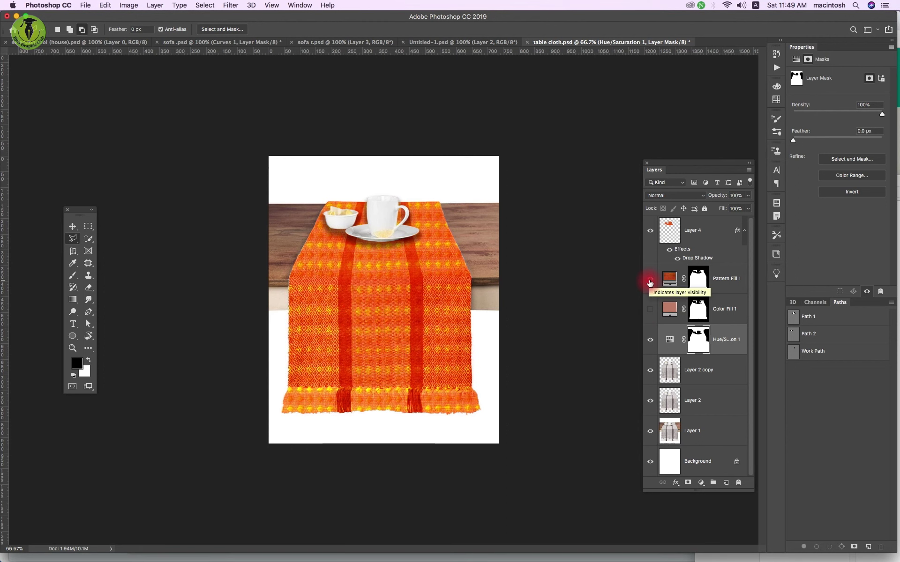
left_click(650, 311)
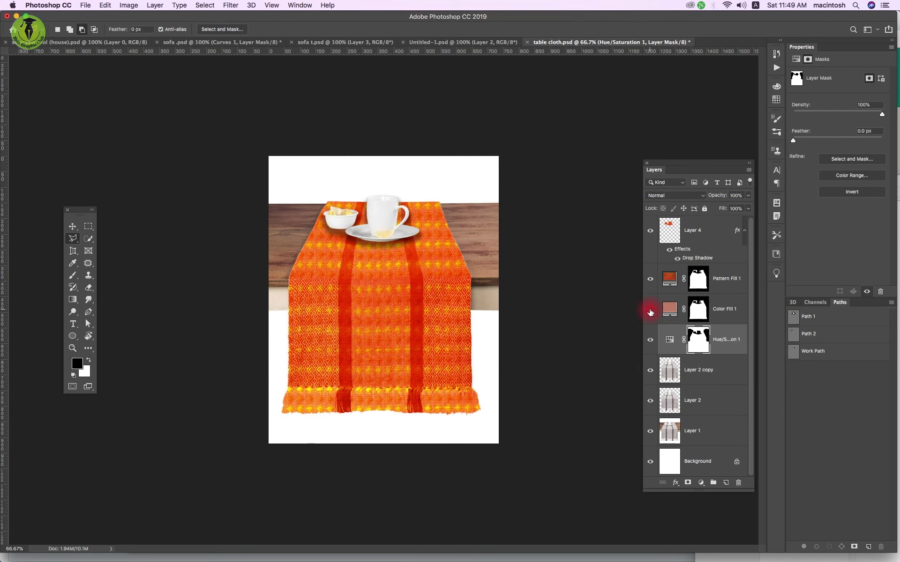
left_click(649, 311)
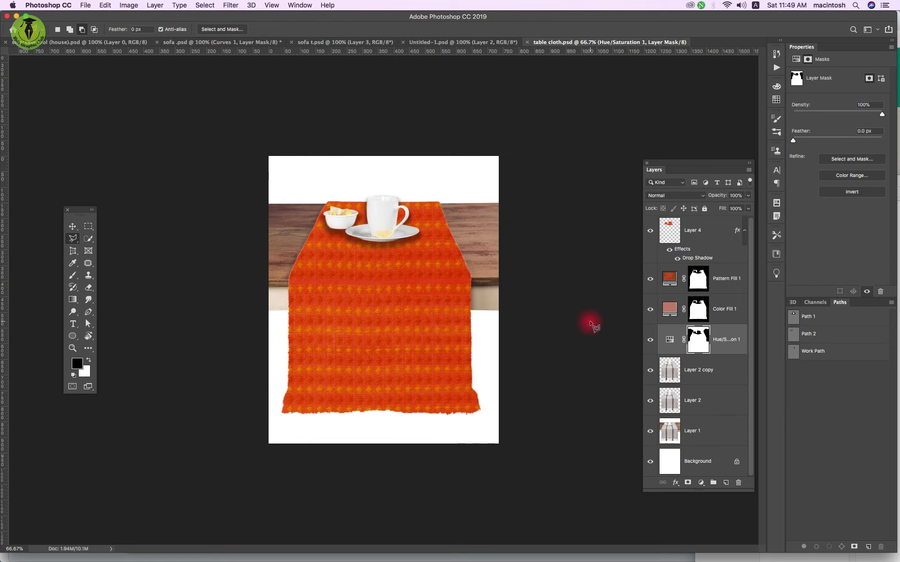
- Target Pattern Fill 1 and pick the Burn Tool from the Dodge tool group
left_click(669, 278)
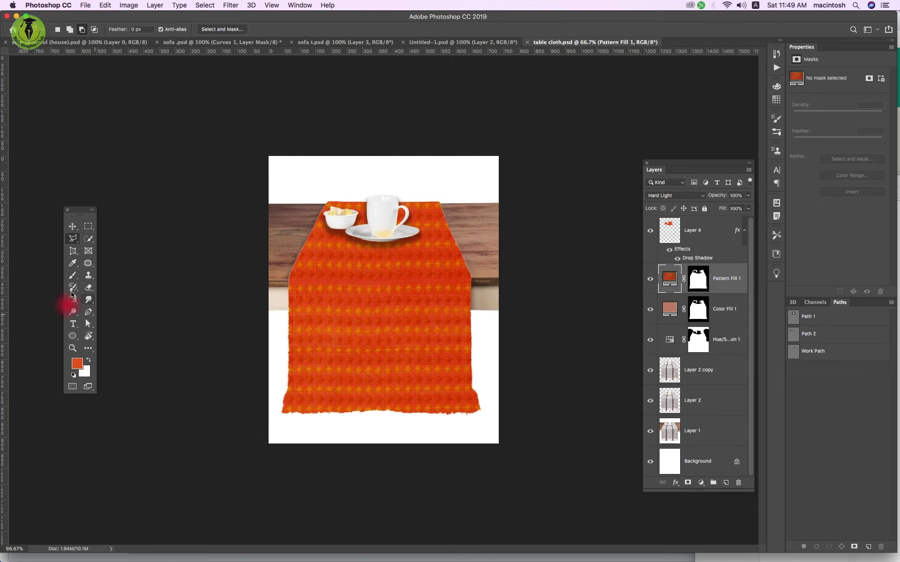
left_click(73, 313)
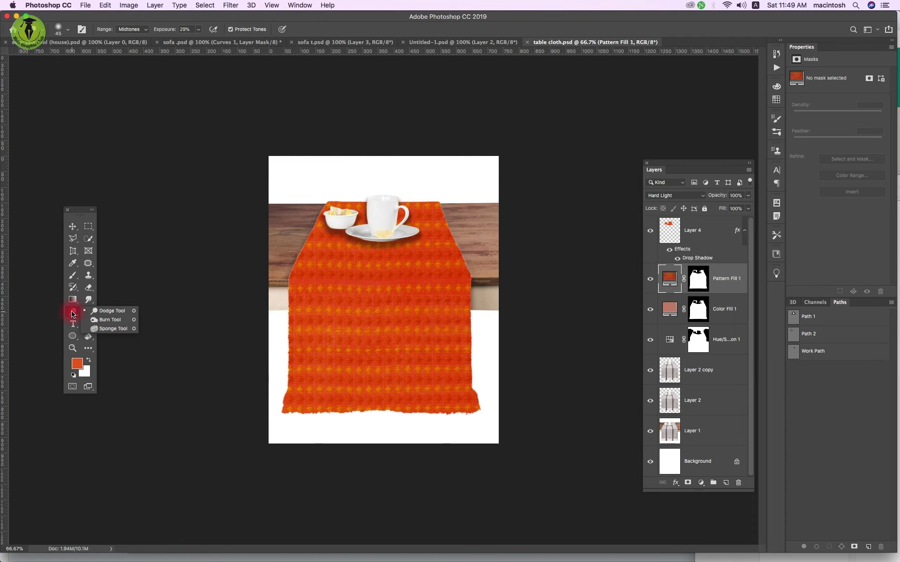
left_click(111, 322)
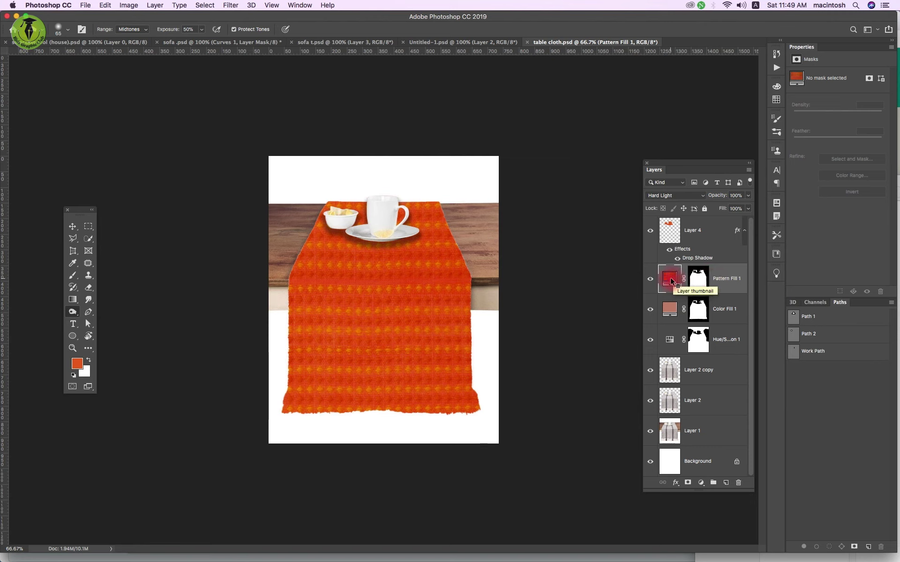
- Create Layer 5, load the runner's mask as a selection, enlarge the brush and reset default colours
left_click(726, 483)
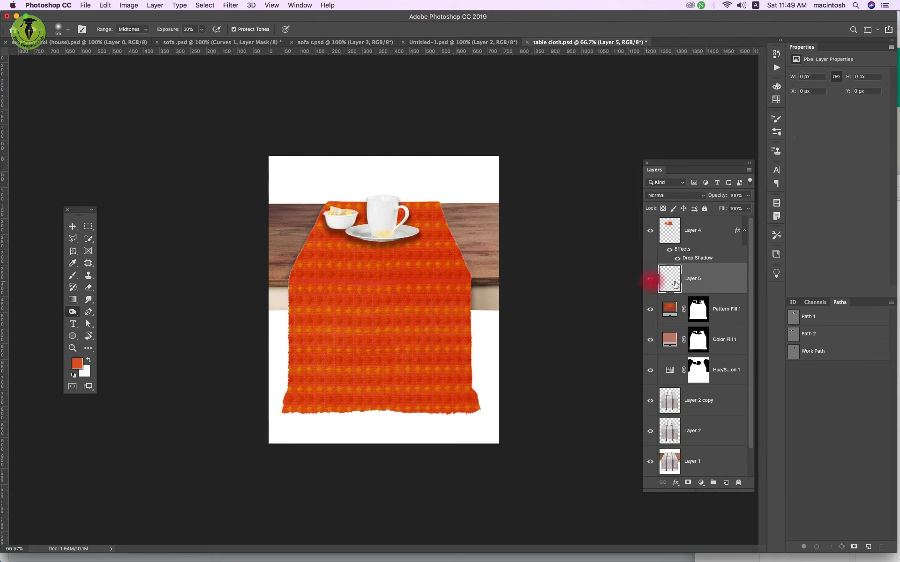
left_click_drag(697, 311, 698, 317)
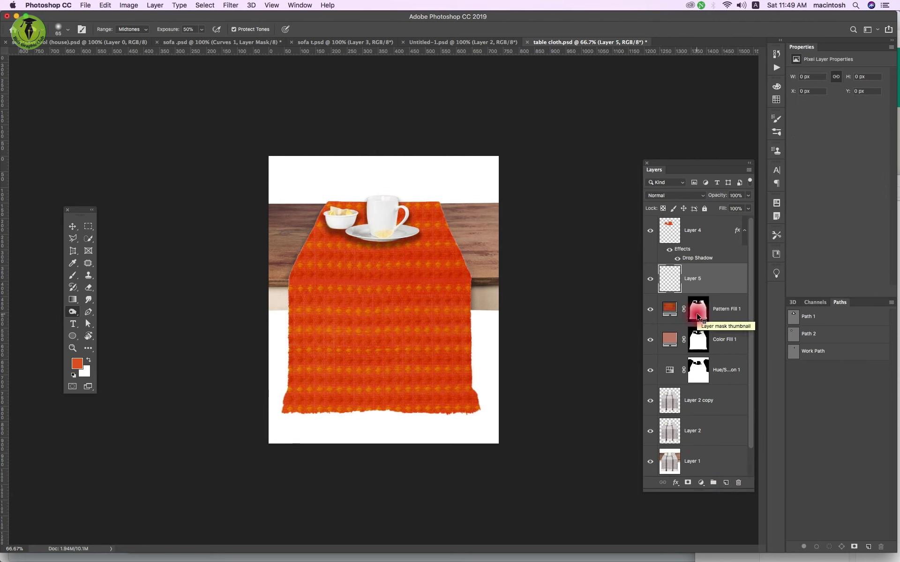
left_click_drag(698, 317, 698, 375)
left_click(698, 309, "ctrl")
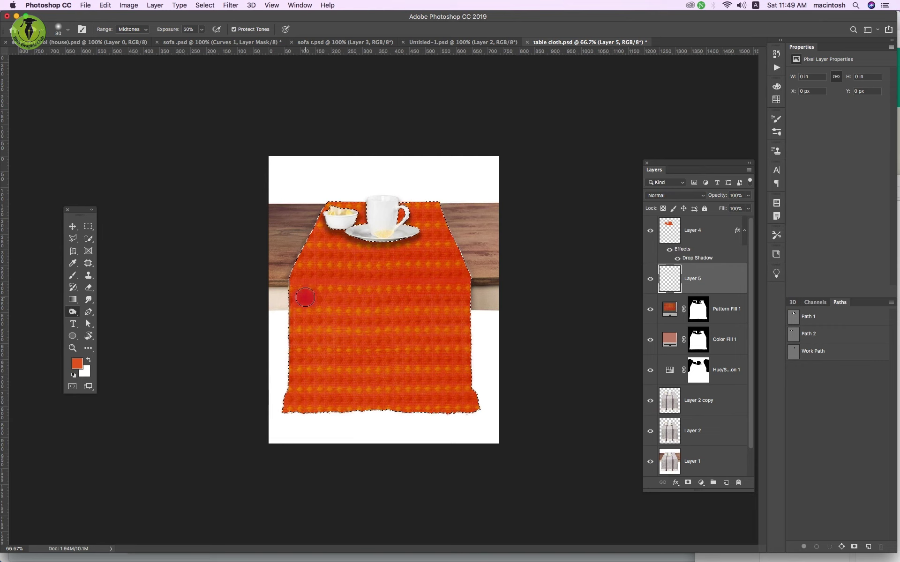
key("bracketright")
key("bracketright")
key("bracketright")
key("bracketright")
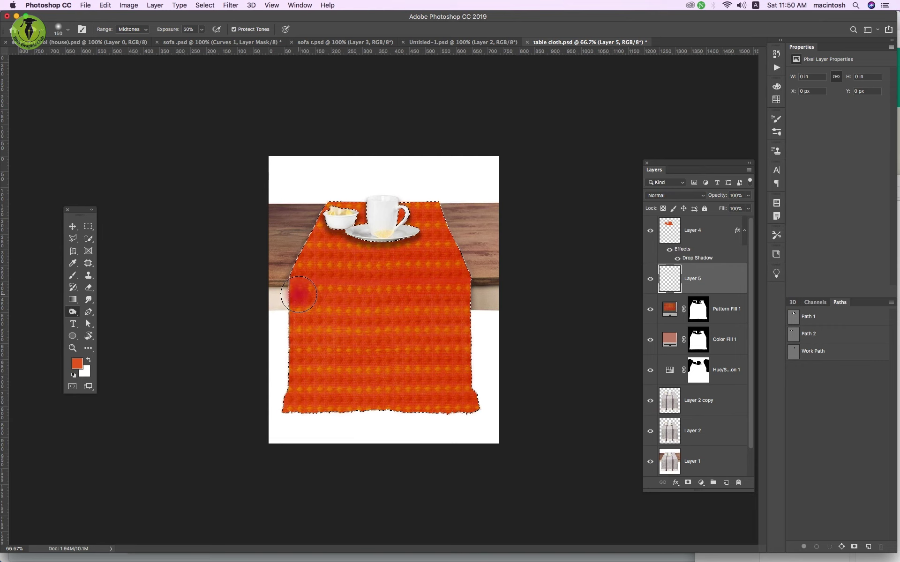
key("d")
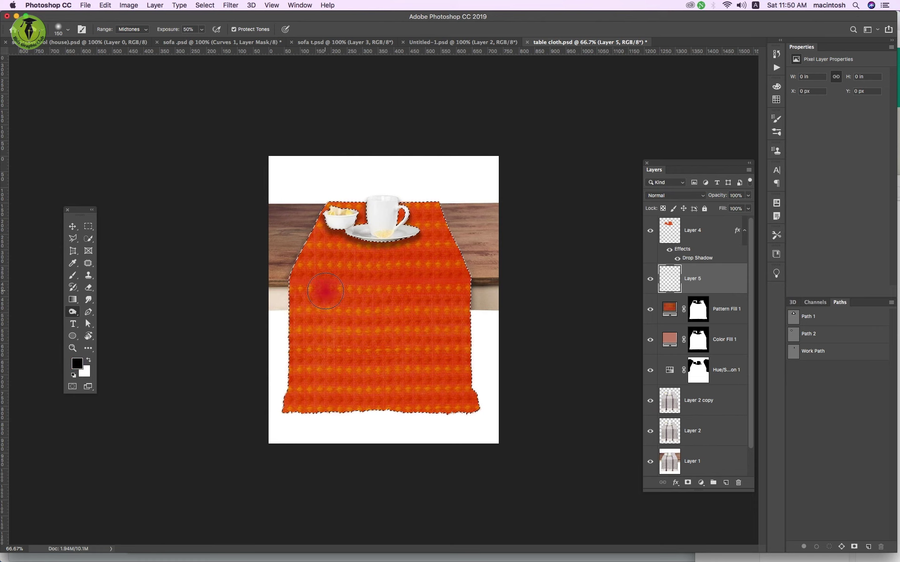
- Set up a large Brush at 61% flow and try a dark stroke, then undo it
left_click(73, 275)
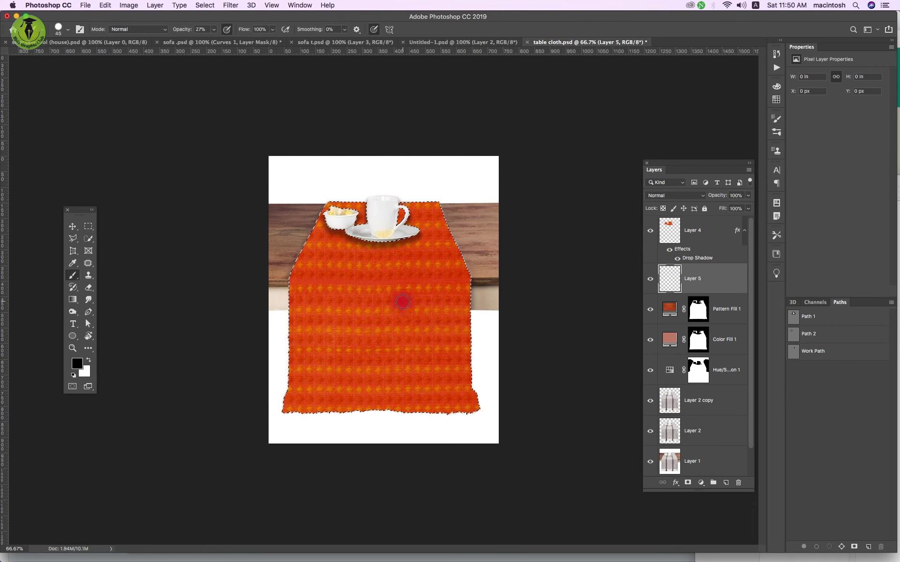
key("bracketright")
key("bracketright")
key("bracketright")
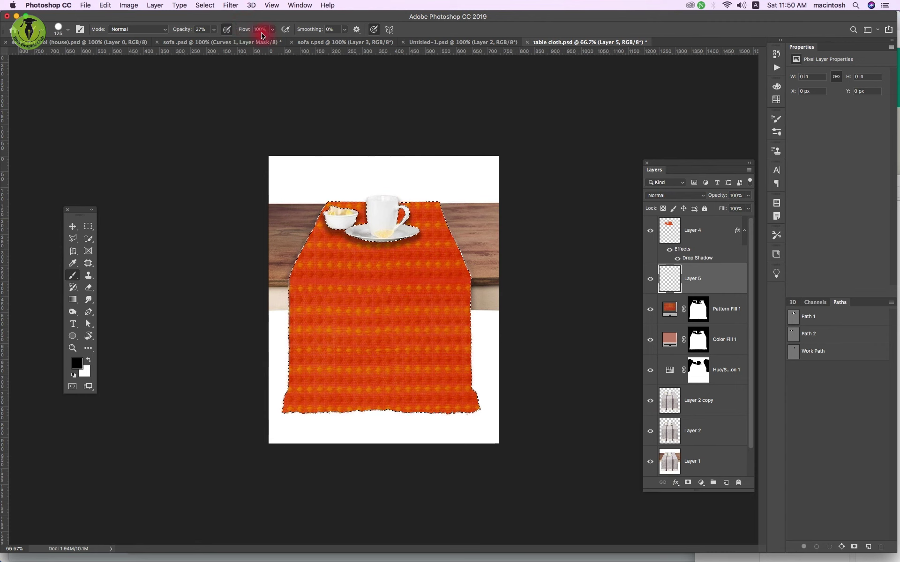
left_click_drag(275, 32, 259, 42)
key("bracketright")
key("bracketright")
key("bracketright")
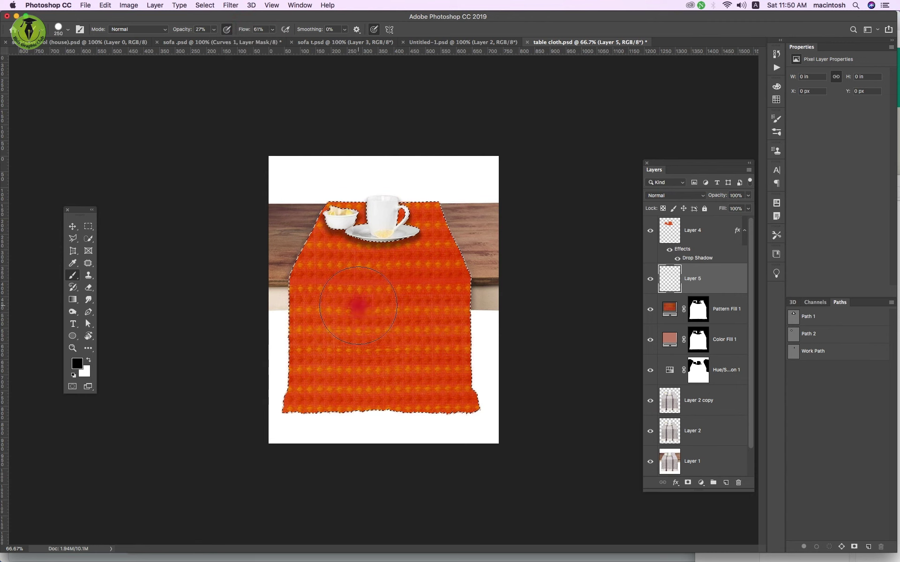
mouse_move(315, 315)
left_mouse_down()
mouse_move(465, 331)
mouse_move(325, 371)
mouse_move(380, 342)
left_mouse_up()
key("super+z")
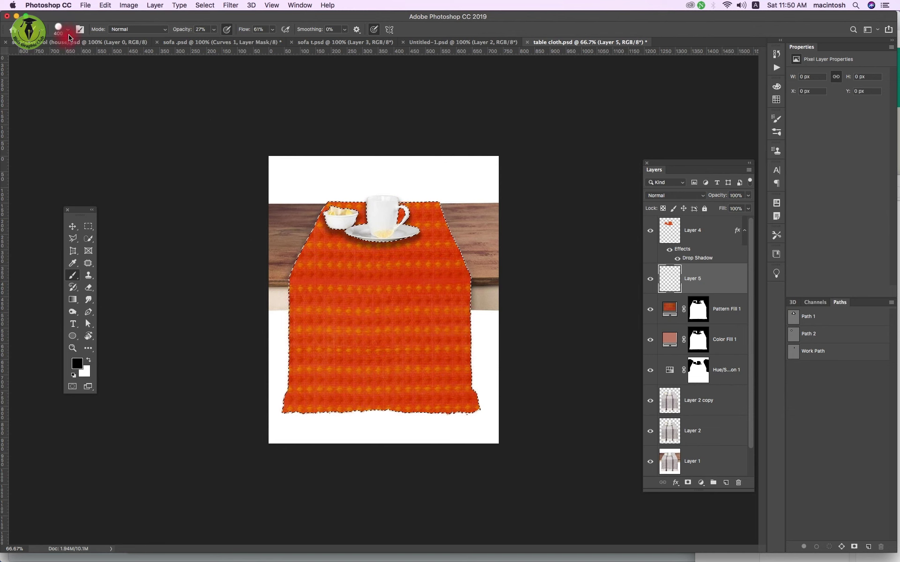
- Switch to a soft round brush at 0% hardness, sized to about 300 pixels
left_click(69, 32)
left_click(102, 133)
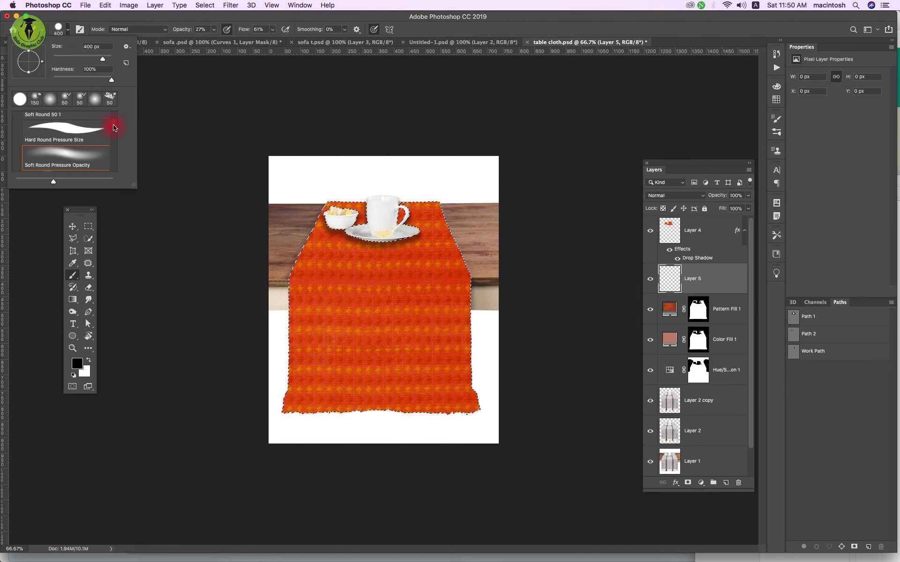
left_click_drag(114, 128, 113, 114)
left_click(50, 99)
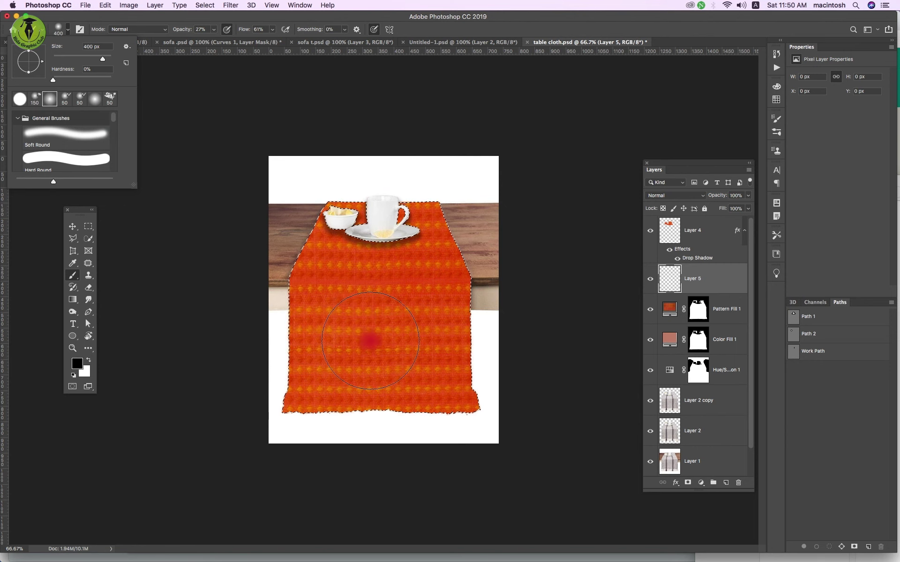
key("bracketleft")
left_click(345, 325)
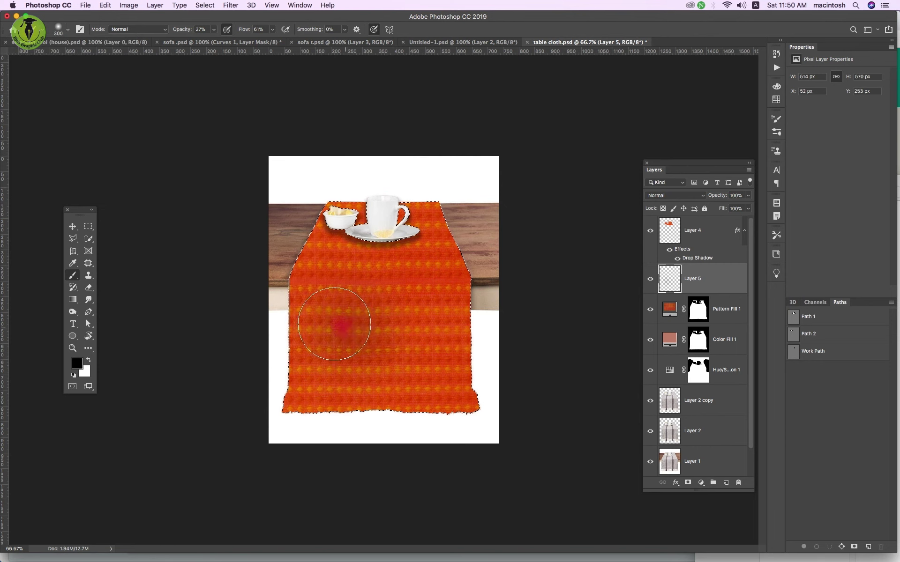
key("super+z")
- Paint soft black shading bands across the runner's lower hanging part by the table edge
left_click(305, 307)
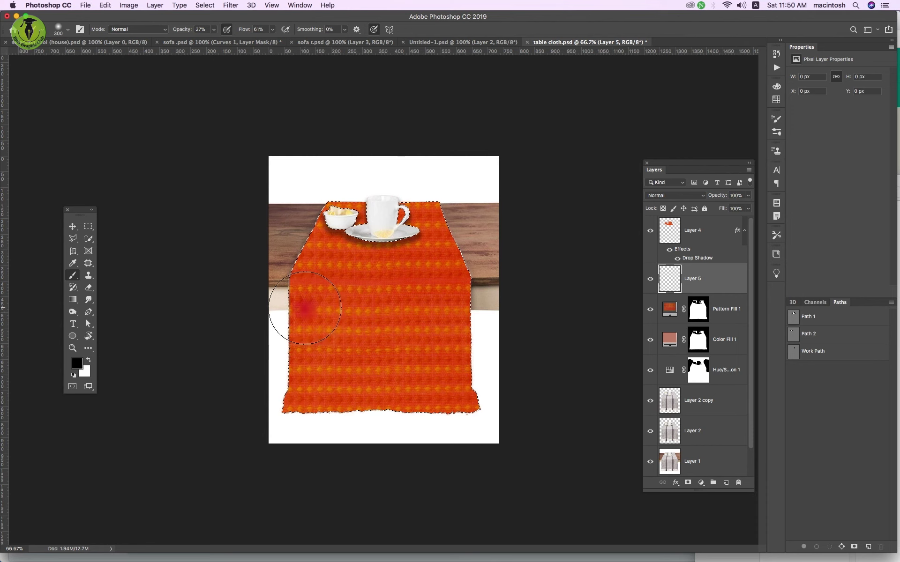
key("super+z")
key("bracketleft")
left_click(297, 303)
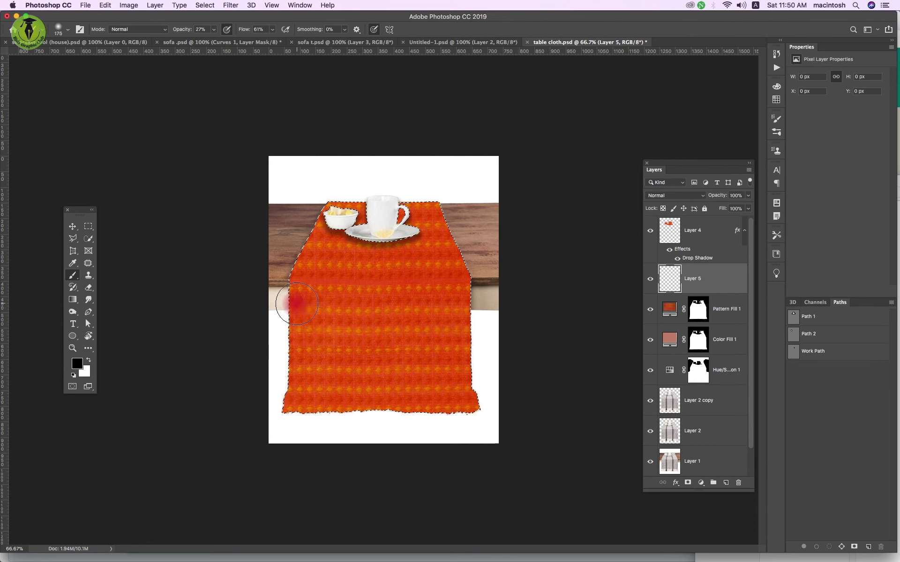
mouse_move(294, 305)
left_mouse_down()
mouse_move(484, 346)
mouse_move(489, 401)
mouse_move(301, 317)
mouse_move(322, 311)
mouse_move(294, 306)
left_mouse_up()
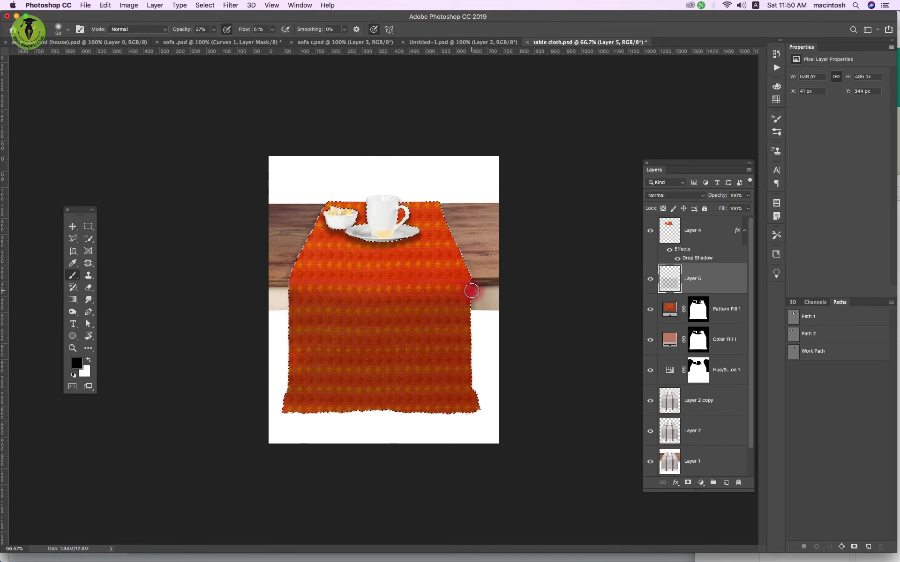
left_click_drag(471, 291, 474, 317)
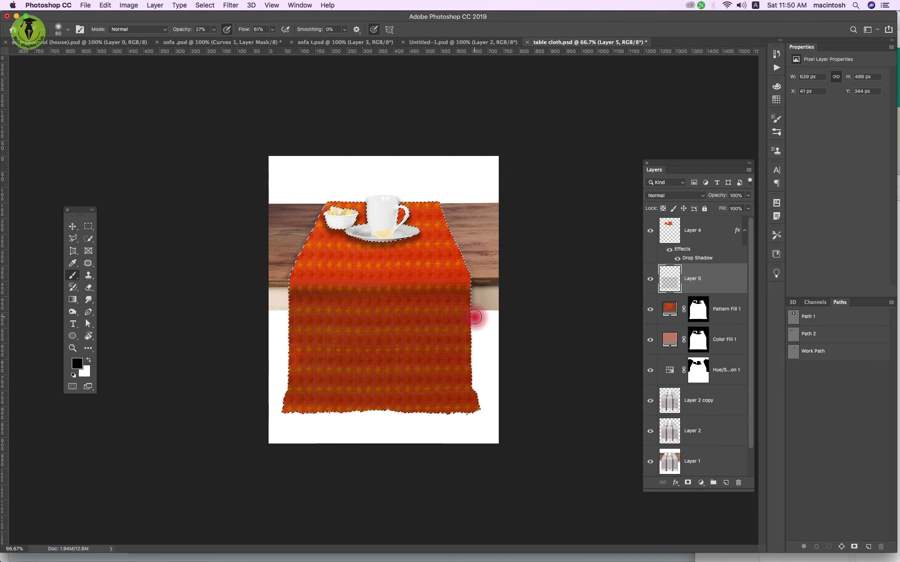
mouse_move(474, 317)
left_mouse_down()
mouse_move(447, 328)
mouse_move(309, 310)
mouse_move(428, 315)
mouse_move(482, 305)
mouse_move(262, 313)
mouse_move(292, 326)
mouse_move(281, 338)
mouse_move(508, 338)
mouse_move(298, 383)
mouse_move(281, 372)
mouse_move(462, 368)
mouse_move(482, 387)
mouse_move(291, 402)
mouse_move(604, 375)
mouse_move(636, 347)
left_mouse_up()
key("bracketright")
key("bracketright")
key("bracketright")
key("bracketright")
key("bracketright")
key("bracketright")
key("bracketright")
key("bracketright")
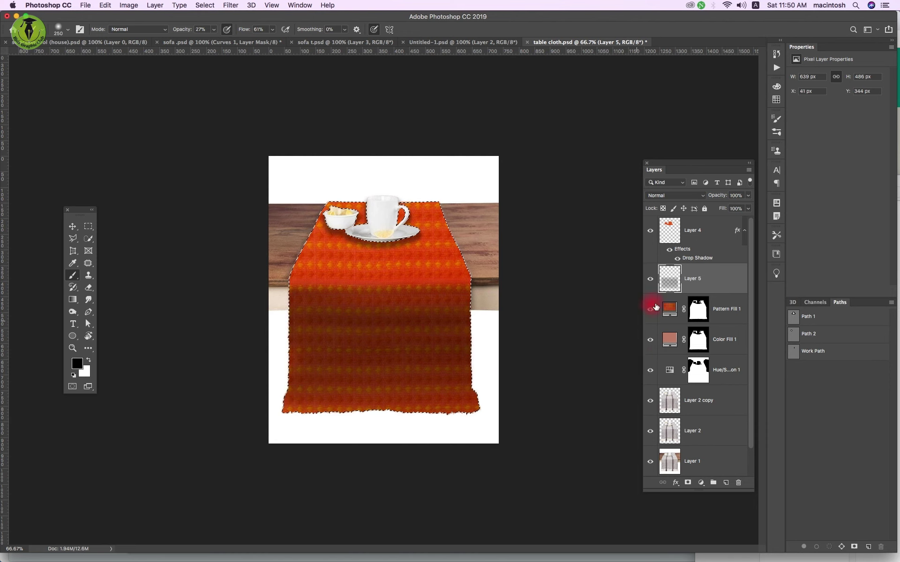
- Deselect, keep Layer 5 on Normal at 54% opacity, and toggle its visibility to compare
key("super+d")
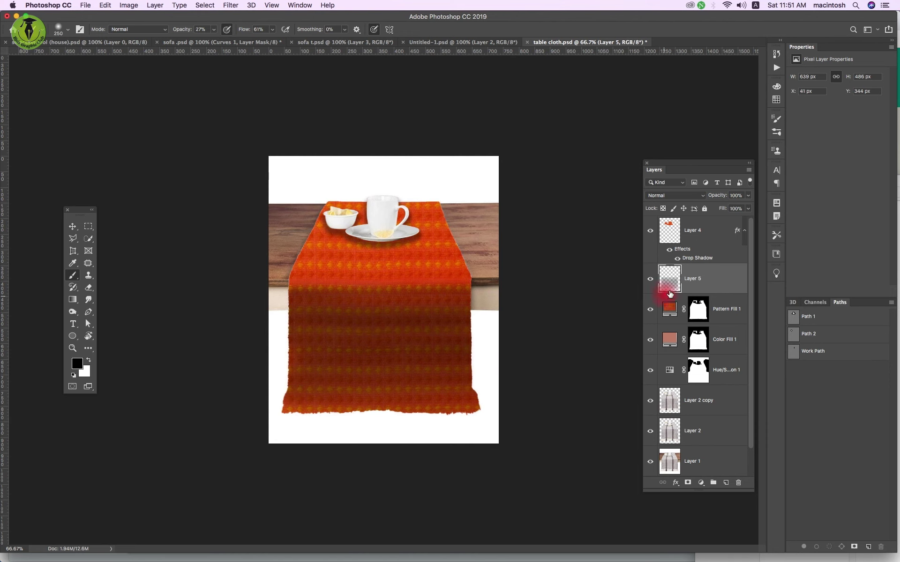
left_click(684, 197)
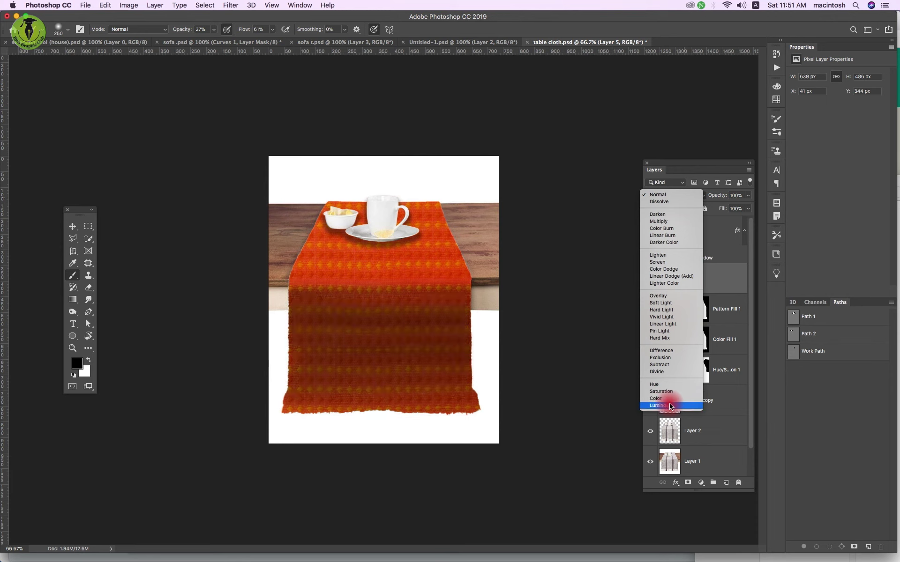
left_click(666, 195)
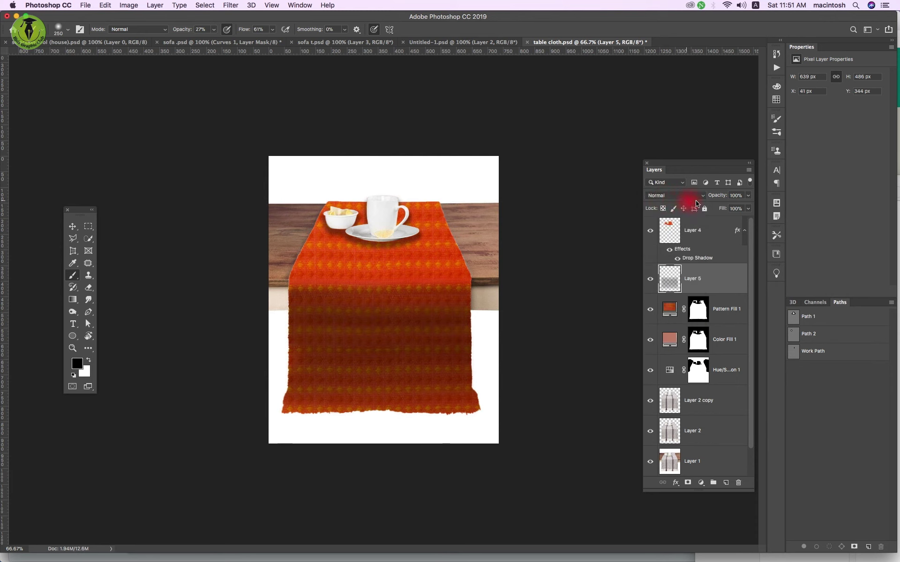
left_click_drag(718, 199, 697, 205)
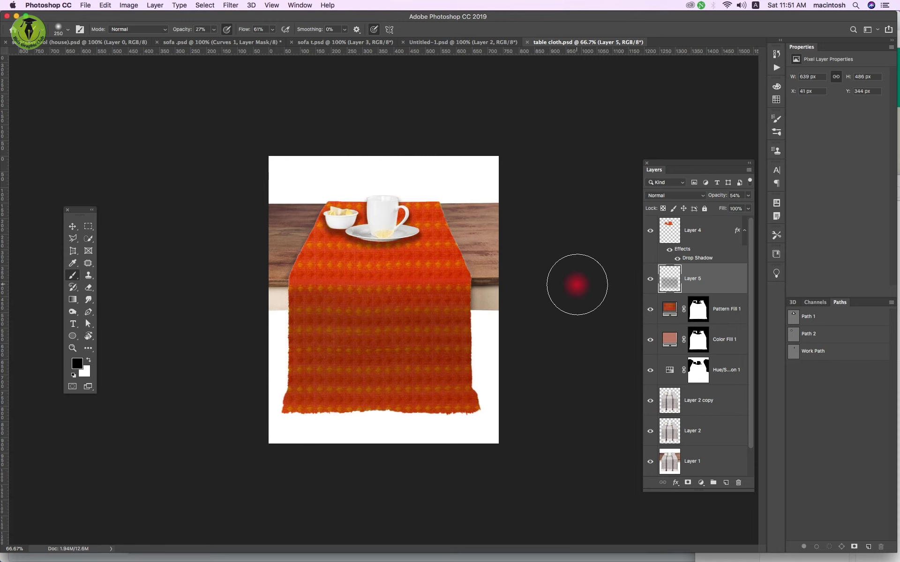
left_click(649, 280)
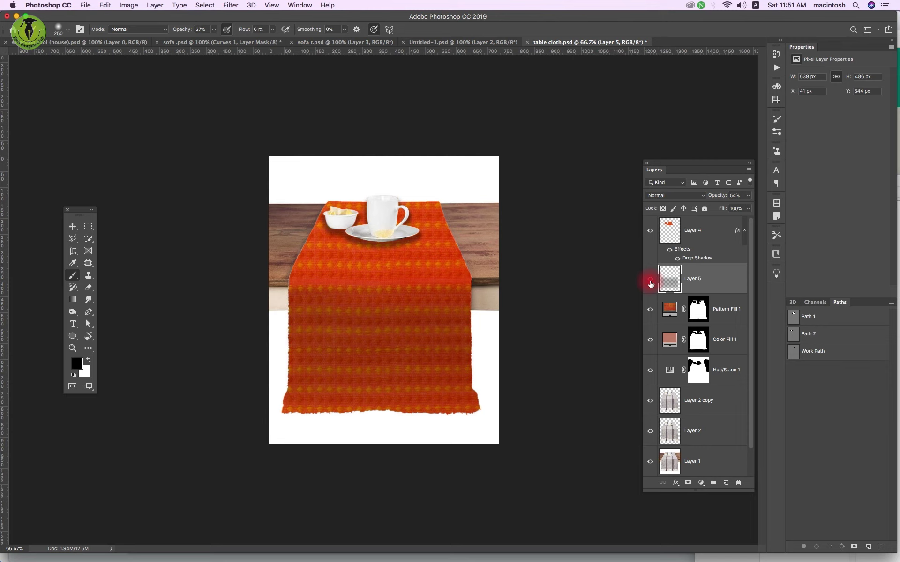
left_click(663, 281)
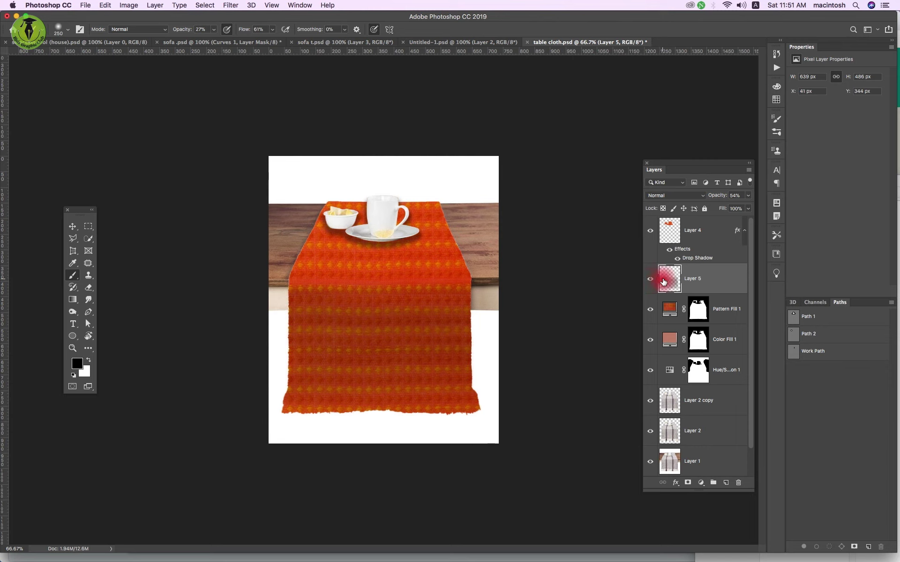